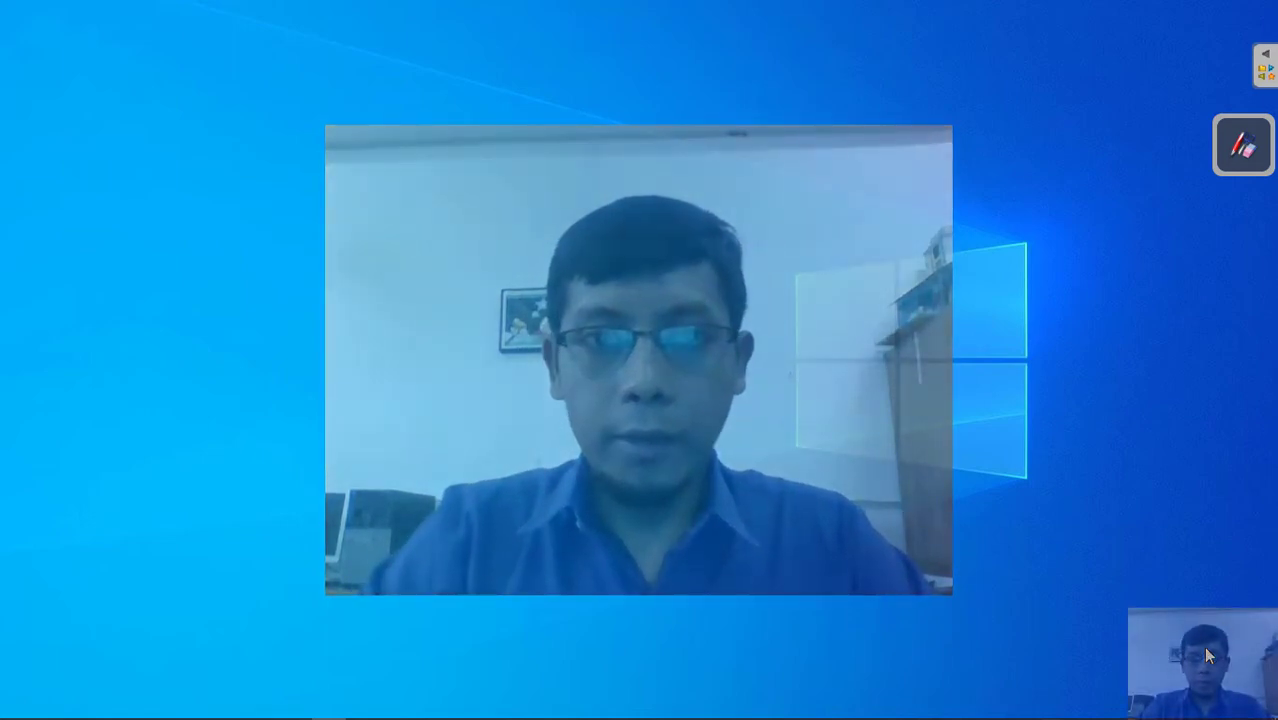
# - Switch to the whiteboard, choose yellow ink, and write 'Mode Wifi'
pyautogui.click(1243, 145)
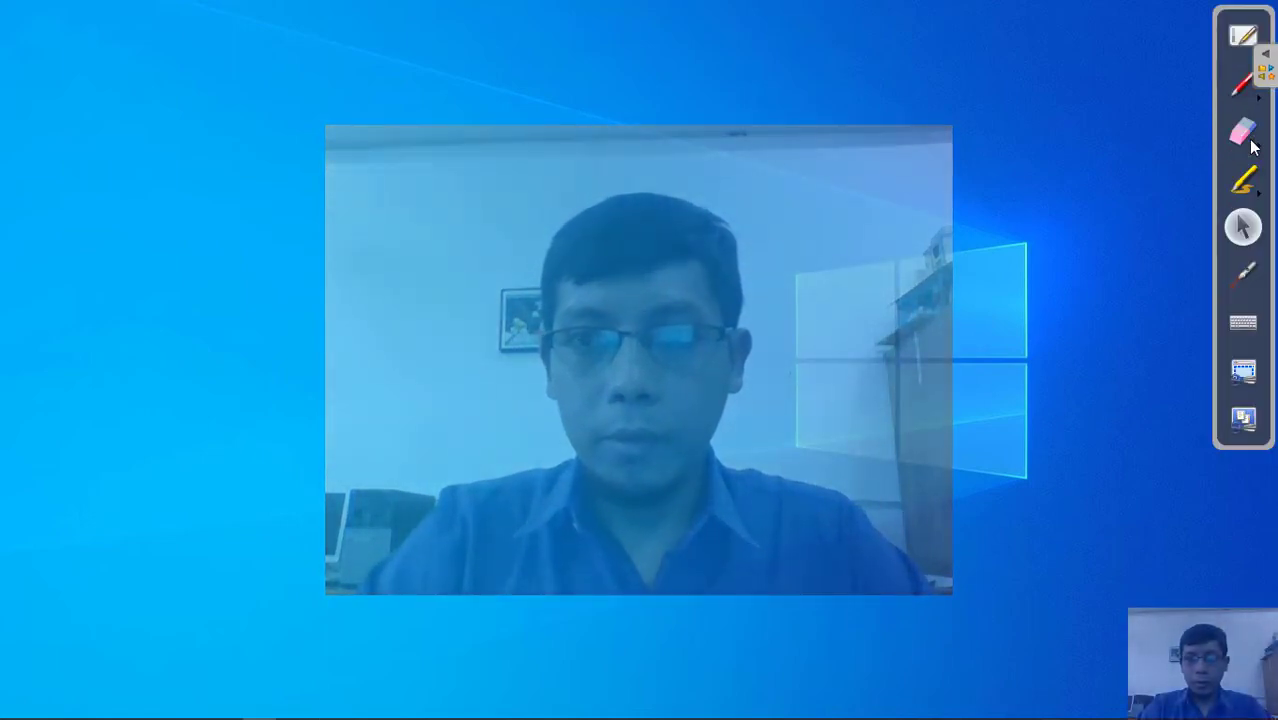
pyautogui.click(1247, 42)
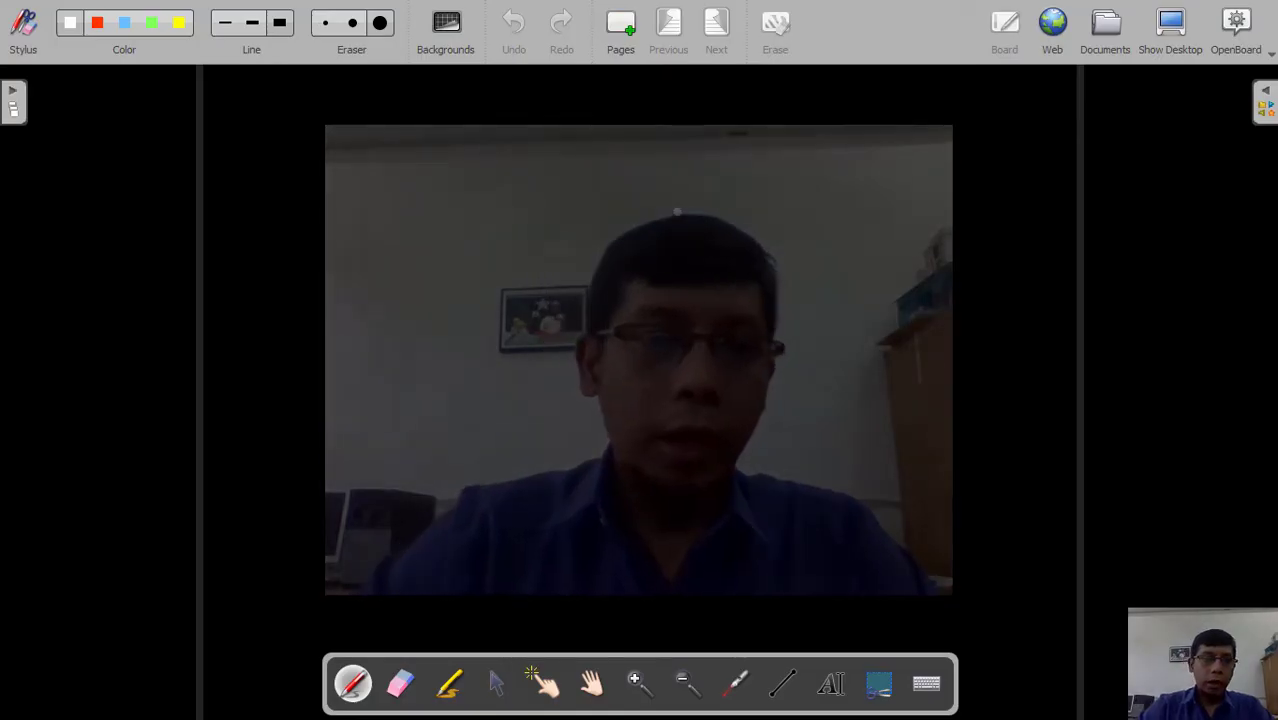
pyautogui.click(179, 22)
pyautogui.moveTo(235, 125)
pyautogui.mouseDown()
pyautogui.moveTo(236, 146)
pyautogui.moveTo(271, 165)
pyautogui.moveTo(305, 140)
pyautogui.moveTo(336, 165)
pyautogui.moveTo(412, 132)
pyautogui.moveTo(424, 170)
pyautogui.mouseUp()
pyautogui.click(420, 130)
pyautogui.moveTo(446, 121)
pyautogui.mouseDown()
pyautogui.moveTo(442, 185)
pyautogui.moveTo(458, 168)
pyautogui.mouseUp()
pyautogui.click(462, 130)
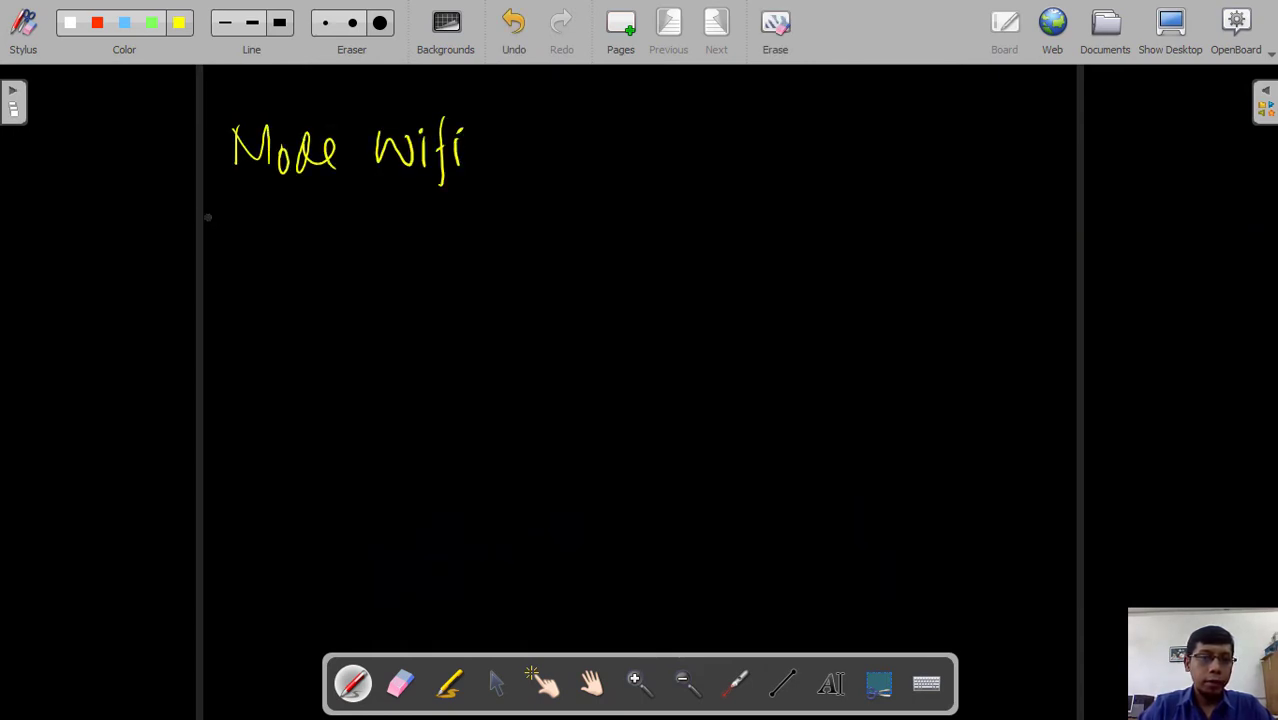
# - Add arrows before both lines and write 'Mode Kabel' on the second line
pyautogui.moveTo(163, 161); pyautogui.dragTo(203, 173)
pyautogui.moveTo(165, 258); pyautogui.dragTo(191, 259)
pyautogui.moveTo(188, 247)
pyautogui.mouseDown()
pyautogui.moveTo(196, 271)
pyautogui.moveTo(266, 264)
pyautogui.moveTo(289, 282)
pyautogui.mouseUp()
pyautogui.moveTo(307, 259)
pyautogui.mouseDown()
pyautogui.moveTo(344, 240)
pyautogui.moveTo(364, 284)
pyautogui.mouseUp()
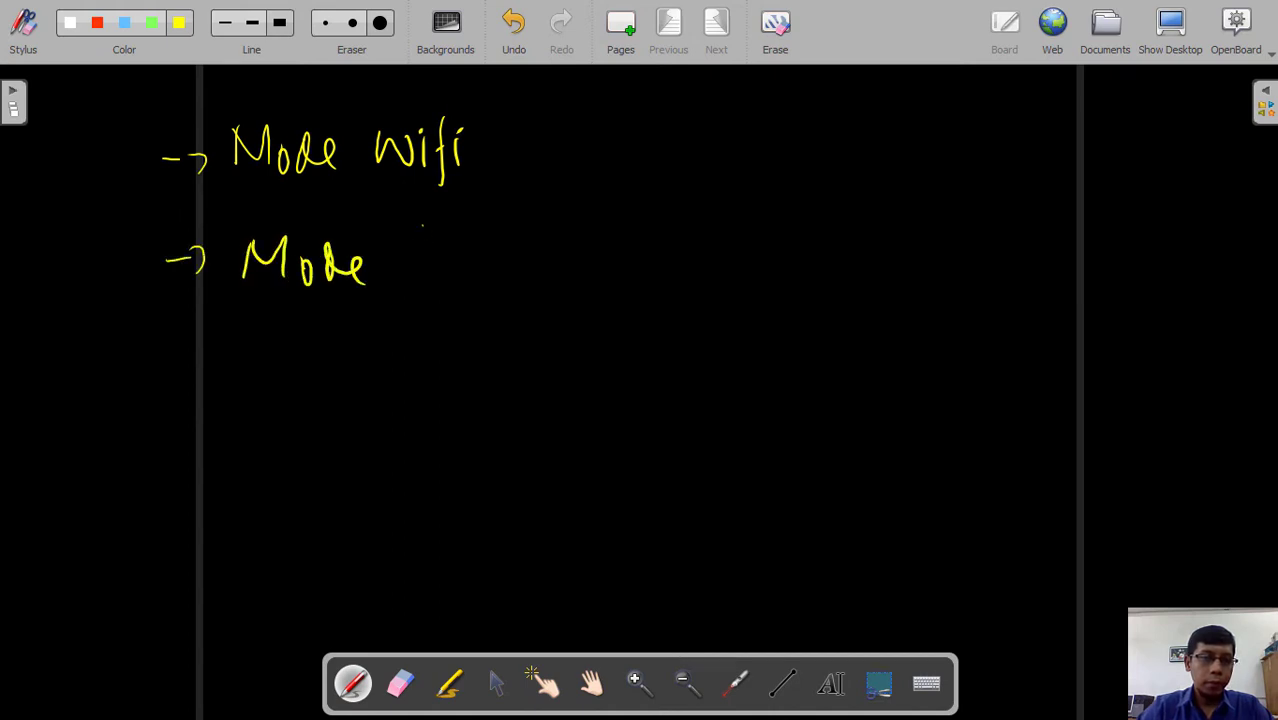
pyautogui.moveTo(420, 228); pyautogui.dragTo(420, 290)
pyautogui.moveTo(462, 240)
pyautogui.mouseDown()
pyautogui.moveTo(466, 276)
pyautogui.moveTo(484, 240)
pyautogui.moveTo(474, 280)
pyautogui.moveTo(494, 270)
pyautogui.mouseUp()
pyautogui.moveTo(496, 262); pyautogui.dragTo(520, 274)
pyautogui.moveTo(522, 240); pyautogui.dragTo(528, 278)
# - Draw a bracket joining both mode lines and write 'Cara Set-up' beside it
pyautogui.moveTo(567, 148); pyautogui.dragTo(588, 273)
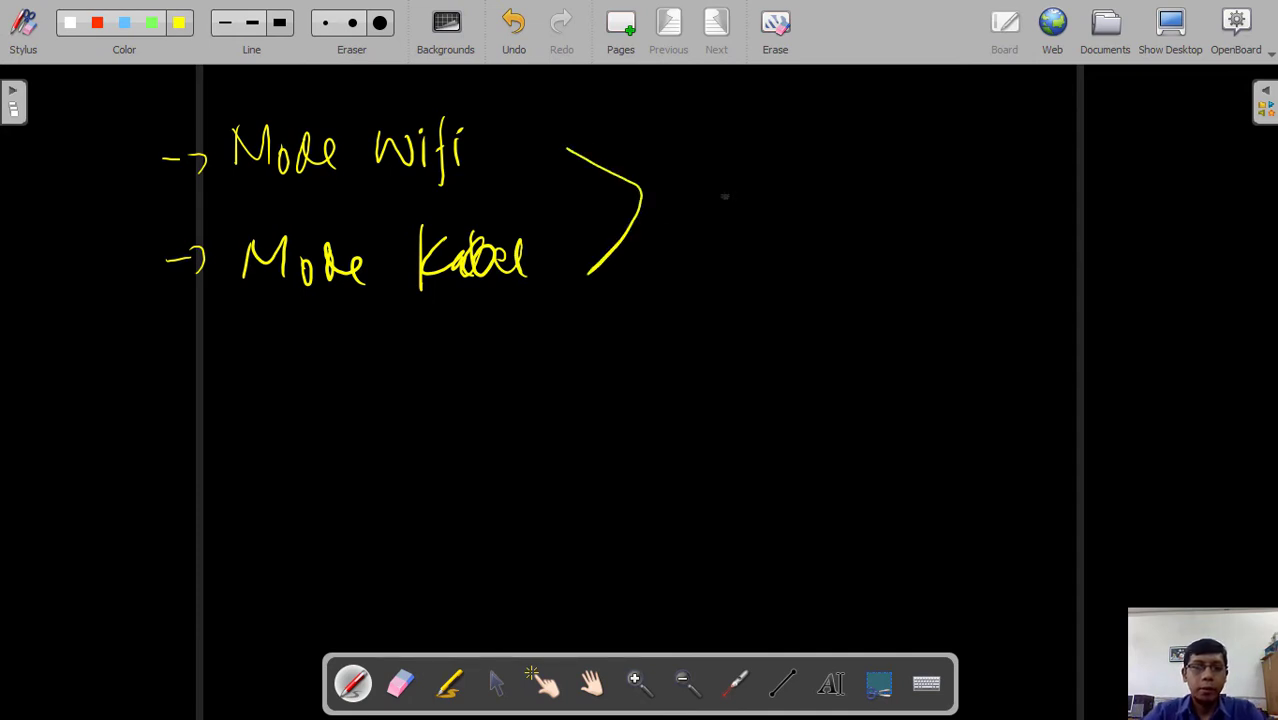
pyautogui.moveTo(718, 176)
pyautogui.mouseDown()
pyautogui.moveTo(684, 182)
pyautogui.moveTo(705, 212)
pyautogui.mouseUp()
pyautogui.moveTo(742, 194)
pyautogui.mouseDown()
pyautogui.moveTo(745, 212)
pyautogui.moveTo(770, 212)
pyautogui.mouseUp()
pyautogui.moveTo(834, 166)
pyautogui.mouseDown()
pyautogui.moveTo(812, 212)
pyautogui.moveTo(856, 204)
pyautogui.mouseUp()
pyautogui.moveTo(858, 204)
pyautogui.mouseDown()
pyautogui.moveTo(874, 164)
pyautogui.moveTo(922, 200)
pyautogui.mouseUp()
pyautogui.moveTo(933, 174); pyautogui.dragTo(942, 206)
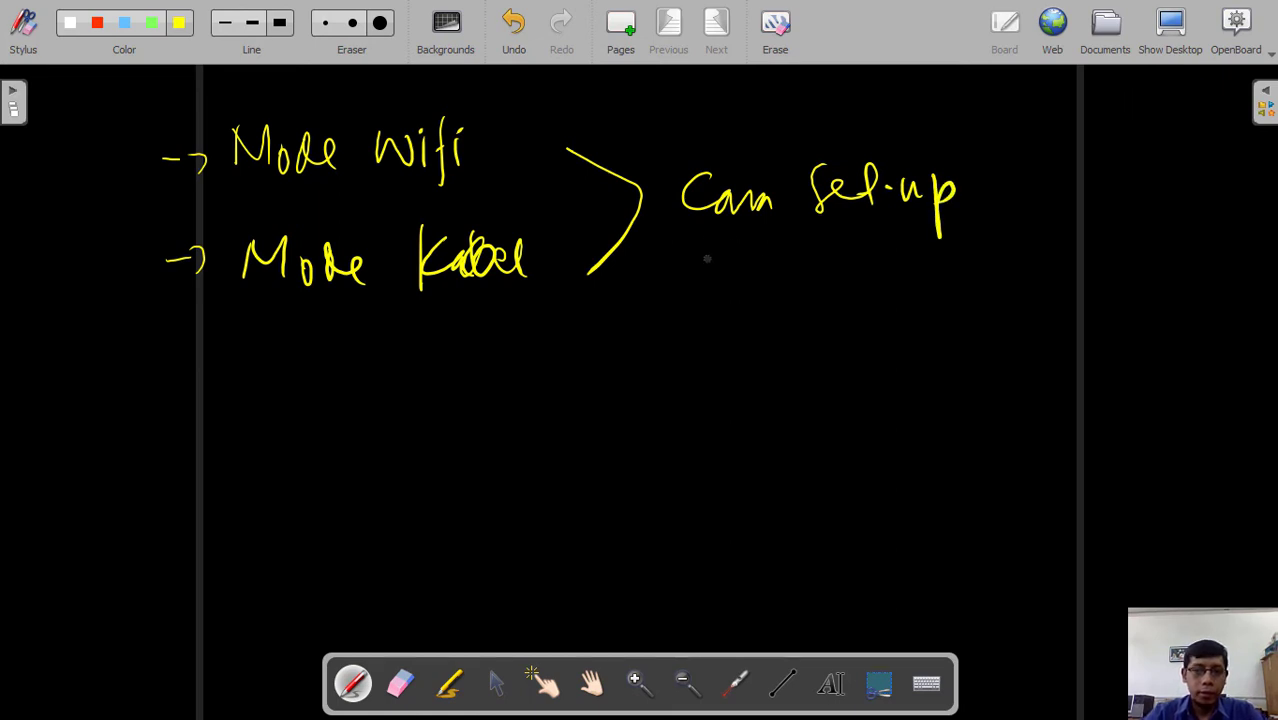
# - Write 'Akses Point (AP)' below 'Cara Set-up' to complete the title
pyautogui.moveTo(720, 247)
pyautogui.mouseDown()
pyautogui.moveTo(706, 290)
pyautogui.moveTo(745, 292)
pyautogui.mouseUp()
pyautogui.moveTo(716, 280)
pyautogui.mouseDown()
pyautogui.moveTo(755, 273)
pyautogui.moveTo(748, 290)
pyautogui.mouseUp()
pyautogui.moveTo(770, 264); pyautogui.dragTo(772, 288)
pyautogui.moveTo(788, 259); pyautogui.dragTo(782, 290)
pyautogui.moveTo(796, 276); pyautogui.dragTo(808, 284)
pyautogui.moveTo(826, 262); pyautogui.dragTo(814, 286)
pyautogui.moveTo(877, 254); pyautogui.dragTo(881, 310)
pyautogui.moveTo(875, 256)
pyautogui.mouseDown()
pyautogui.moveTo(878, 286)
pyautogui.moveTo(912, 264)
pyautogui.mouseUp()
pyautogui.moveTo(932, 262)
pyautogui.mouseDown()
pyautogui.moveTo(934, 286)
pyautogui.moveTo(962, 280)
pyautogui.mouseUp()
pyautogui.moveTo(976, 250); pyautogui.dragTo(978, 290)
pyautogui.moveTo(968, 262); pyautogui.dragTo(986, 262)
pyautogui.moveTo(1052, 236)
pyautogui.mouseDown()
pyautogui.moveTo(1048, 294)
pyautogui.moveTo(1102, 285)
pyautogui.moveTo(1100, 268)
pyautogui.mouseUp()
pyautogui.moveTo(1116, 250)
pyautogui.mouseDown()
pyautogui.moveTo(1118, 304)
pyautogui.moveTo(1118, 276)
pyautogui.mouseUp()
pyautogui.moveTo(1150, 238); pyautogui.dragTo(1141, 298)
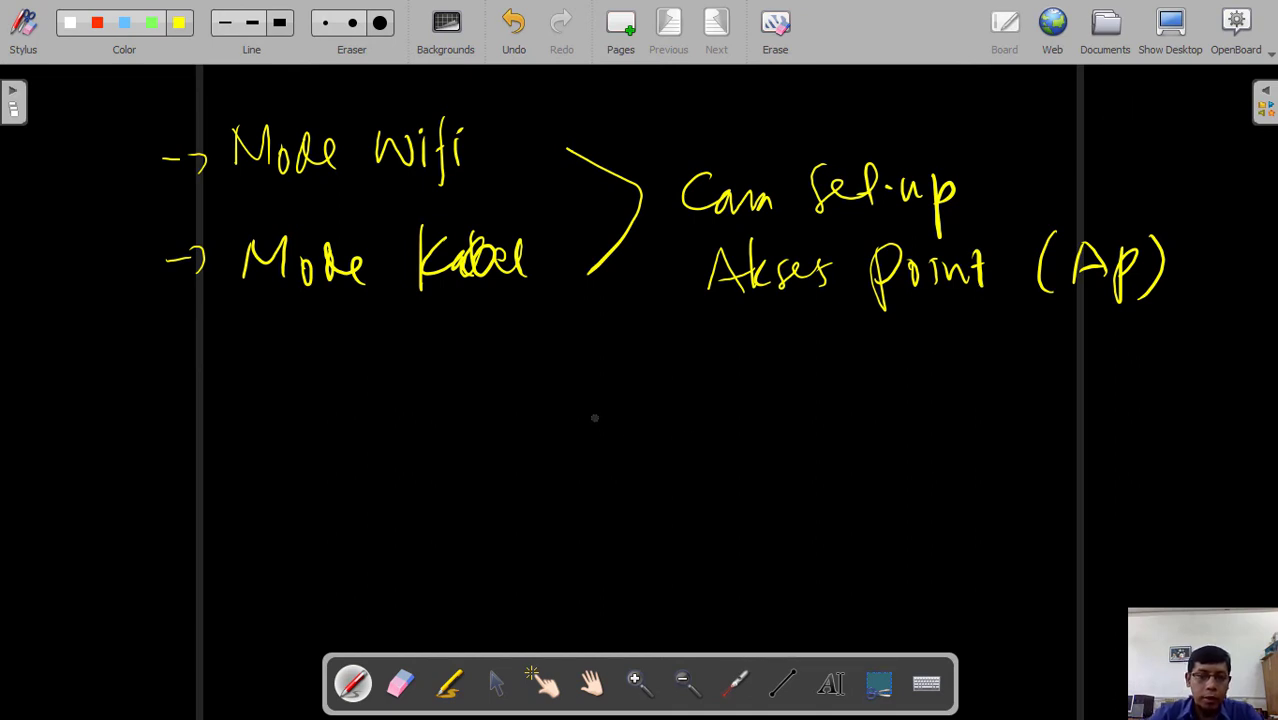
# - Draw a yellow box labelled 'AP' with a zigzag cable leading left from it
pyautogui.moveTo(615, 420)
pyautogui.mouseDown()
pyautogui.moveTo(616, 474)
pyautogui.moveTo(640, 411)
pyautogui.moveTo(745, 458)
pyautogui.moveTo(748, 476)
pyautogui.mouseUp()
pyautogui.moveTo(612, 477); pyautogui.dragTo(749, 479)
pyautogui.moveTo(648, 458)
pyautogui.mouseDown()
pyautogui.moveTo(676, 458)
pyautogui.moveTo(672, 446)
pyautogui.mouseUp()
pyautogui.moveTo(680, 432)
pyautogui.mouseDown()
pyautogui.moveTo(681, 462)
pyautogui.moveTo(684, 447)
pyautogui.moveTo(380, 487)
pyautogui.mouseUp()
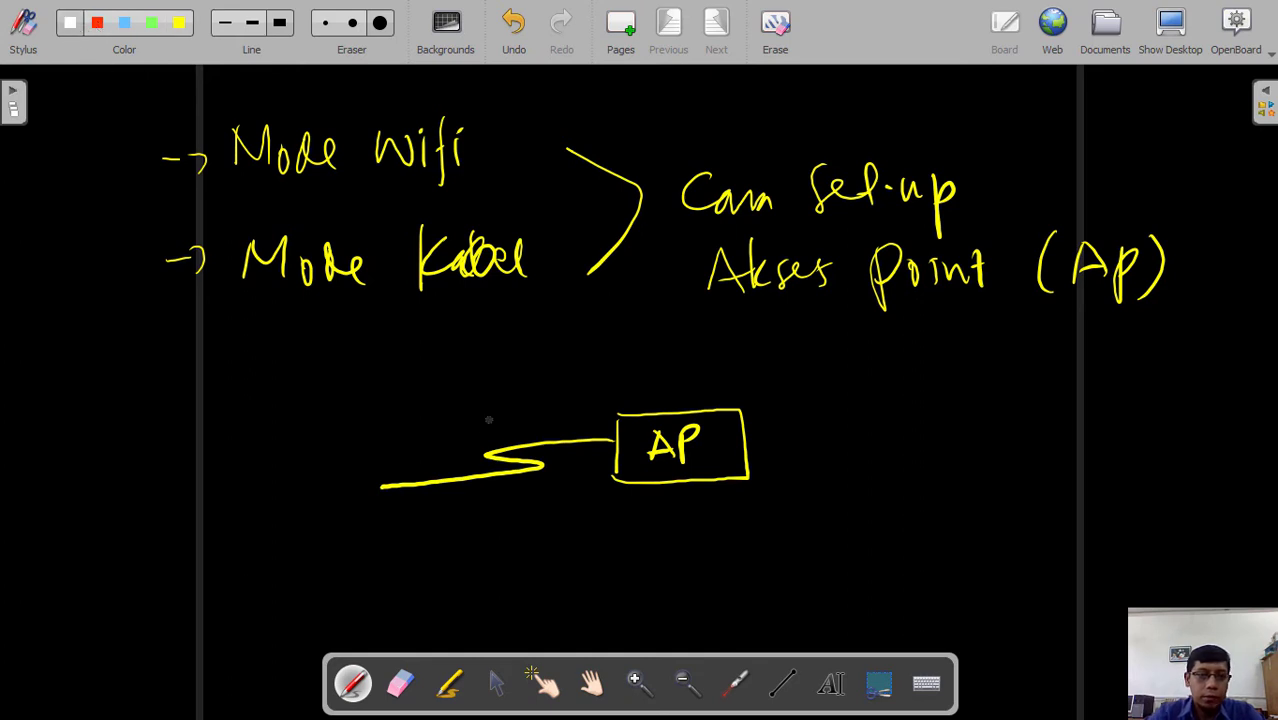
# - Label the cable 'Straight' / 'through' and sketch a laptop at its left end
pyautogui.moveTo(422, 392)
pyautogui.mouseDown()
pyautogui.moveTo(456, 410)
pyautogui.moveTo(474, 400)
pyautogui.moveTo(490, 436)
pyautogui.moveTo(524, 408)
pyautogui.moveTo(545, 414)
pyautogui.mouseUp()
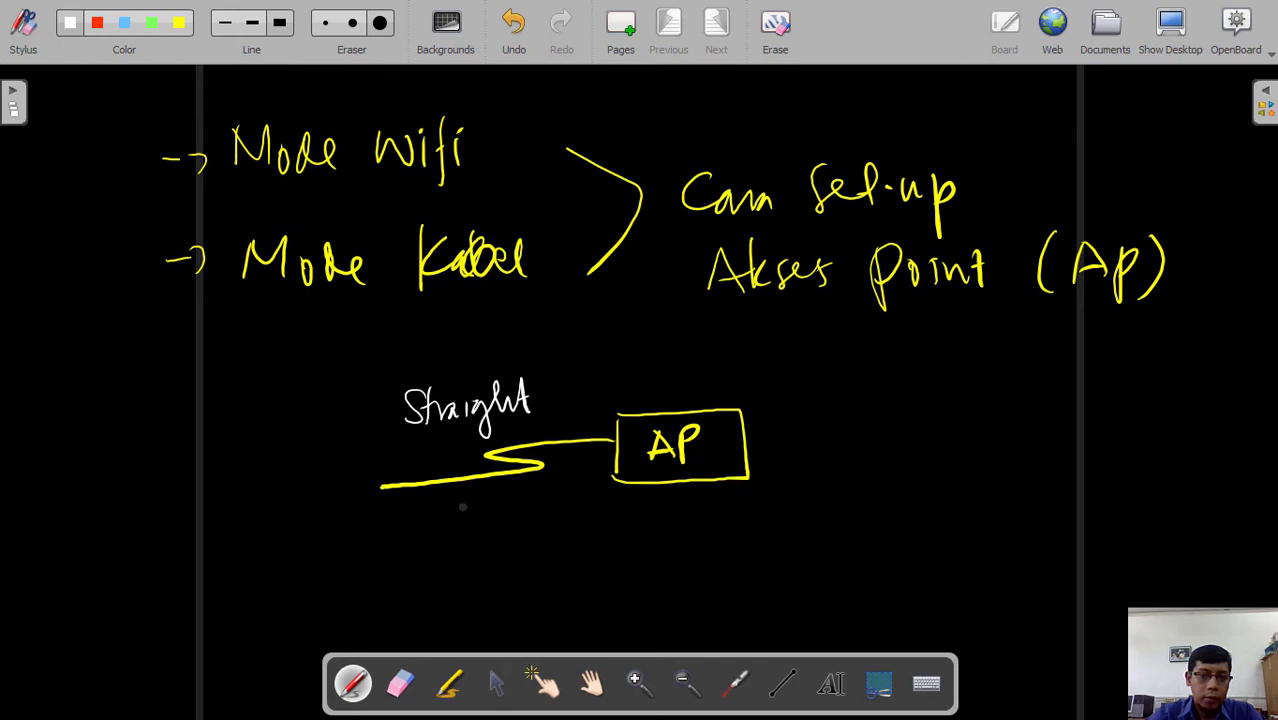
pyautogui.moveTo(462, 507)
pyautogui.mouseDown()
pyautogui.moveTo(498, 532)
pyautogui.moveTo(563, 510)
pyautogui.moveTo(560, 552)
pyautogui.mouseUp()
pyautogui.moveTo(578, 488); pyautogui.dragTo(587, 515)
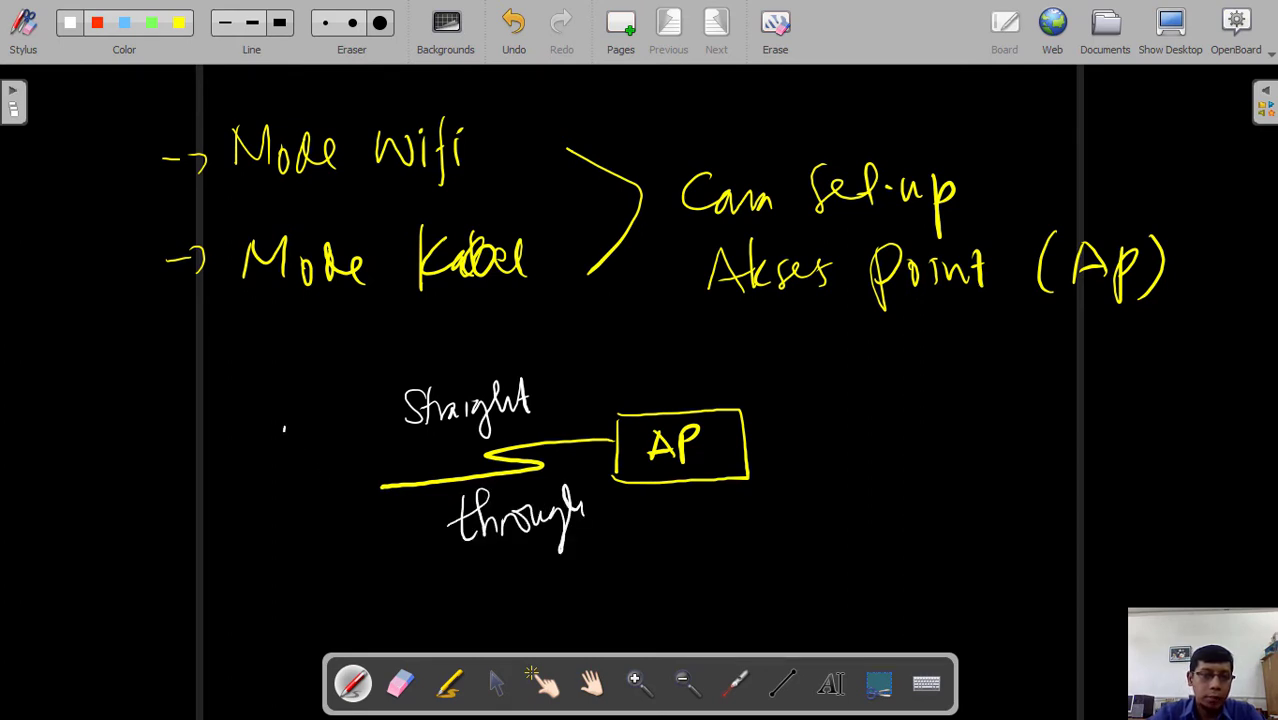
pyautogui.moveTo(284, 428); pyautogui.dragTo(284, 474)
pyautogui.moveTo(281, 427)
pyautogui.mouseDown()
pyautogui.moveTo(348, 426)
pyautogui.moveTo(352, 474)
pyautogui.moveTo(283, 474)
pyautogui.moveTo(247, 508)
pyautogui.moveTo(354, 470)
pyautogui.moveTo(384, 487)
pyautogui.mouseUp()
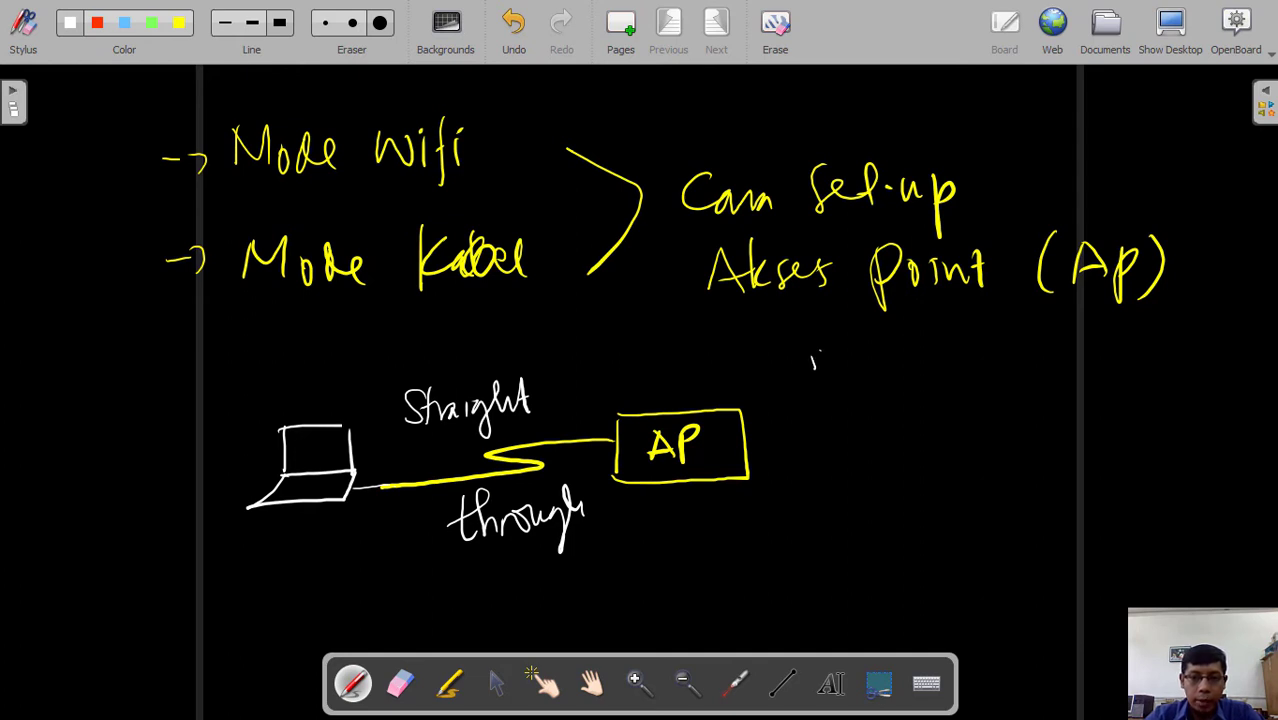
# - Write step '1). Disable Wifi Laptop' to the right of the diagram
pyautogui.moveTo(813, 350); pyautogui.dragTo(815, 376)
pyautogui.moveTo(822, 354)
pyautogui.mouseDown()
pyautogui.moveTo(828, 378)
pyautogui.moveTo(870, 378)
pyautogui.mouseUp()
pyautogui.click(841, 375)
pyautogui.moveTo(866, 348)
pyautogui.mouseDown()
pyautogui.moveTo(872, 376)
pyautogui.moveTo(900, 354)
pyautogui.moveTo(936, 380)
pyautogui.moveTo(956, 348)
pyautogui.moveTo(988, 378)
pyautogui.moveTo(1066, 352)
pyautogui.moveTo(1068, 370)
pyautogui.mouseUp()
pyautogui.moveTo(1086, 332)
pyautogui.mouseDown()
pyautogui.moveTo(1082, 412)
pyautogui.moveTo(1096, 368)
pyautogui.mouseUp()
pyautogui.click(1068, 350)
pyautogui.moveTo(1104, 360)
pyautogui.mouseDown()
pyautogui.moveTo(1108, 380)
pyautogui.moveTo(1168, 374)
pyautogui.mouseUp()
pyautogui.moveTo(1176, 358)
pyautogui.mouseDown()
pyautogui.moveTo(1178, 400)
pyautogui.moveTo(1182, 378)
pyautogui.mouseUp()
pyautogui.moveTo(1202, 342)
pyautogui.mouseDown()
pyautogui.moveTo(1204, 372)
pyautogui.moveTo(1238, 390)
pyautogui.mouseUp()
# - Write step '2) Ip Address #' below the first step
pyautogui.moveTo(810, 422); pyautogui.dragTo(830, 452)
pyautogui.moveTo(834, 426); pyautogui.dragTo(836, 460)
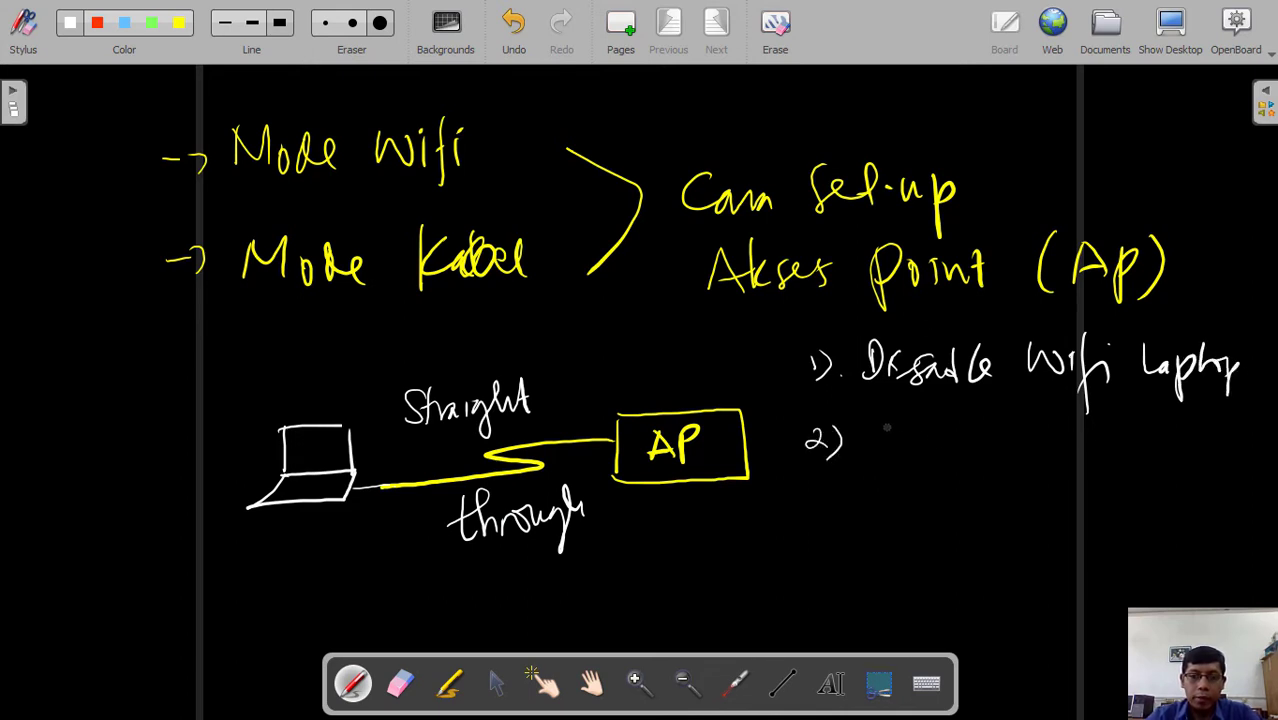
pyautogui.moveTo(879, 424)
pyautogui.mouseDown()
pyautogui.moveTo(879, 454)
pyautogui.moveTo(958, 442)
pyautogui.mouseUp()
pyautogui.moveTo(972, 422)
pyautogui.mouseDown()
pyautogui.moveTo(974, 458)
pyautogui.moveTo(1002, 412)
pyautogui.moveTo(1036, 450)
pyautogui.moveTo(1062, 446)
pyautogui.mouseUp()
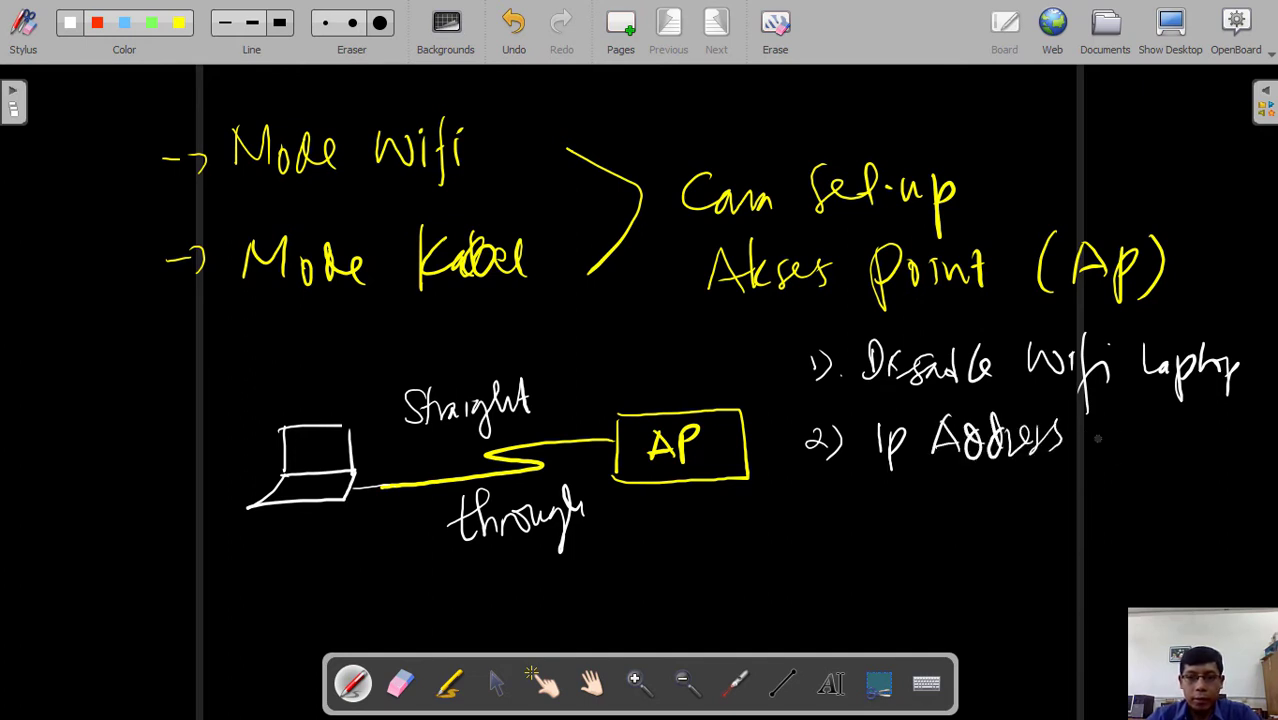
pyautogui.moveTo(1100, 430); pyautogui.dragTo(1136, 428)
pyautogui.moveTo(1104, 446)
pyautogui.mouseDown()
pyautogui.moveTo(1140, 444)
pyautogui.moveTo(1112, 454)
pyautogui.moveTo(1126, 454)
pyautogui.moveTo(1210, 400)
pyautogui.moveTo(1216, 410)
pyautogui.mouseUp()
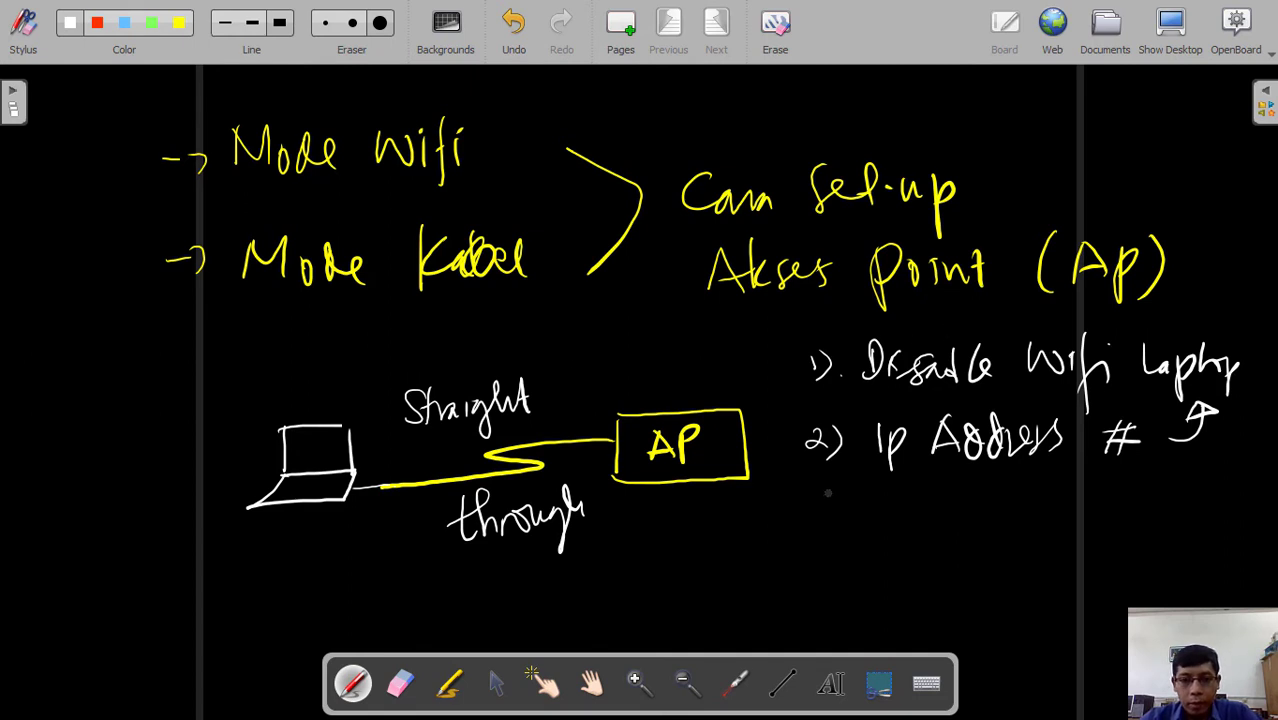
# - Number a third list entry '3).' beneath 'Ip Address #'
pyautogui.moveTo(812, 514)
pyautogui.mouseDown()
pyautogui.moveTo(818, 538)
pyautogui.moveTo(838, 538)
pyautogui.mouseUp()
pyautogui.click(854, 536)
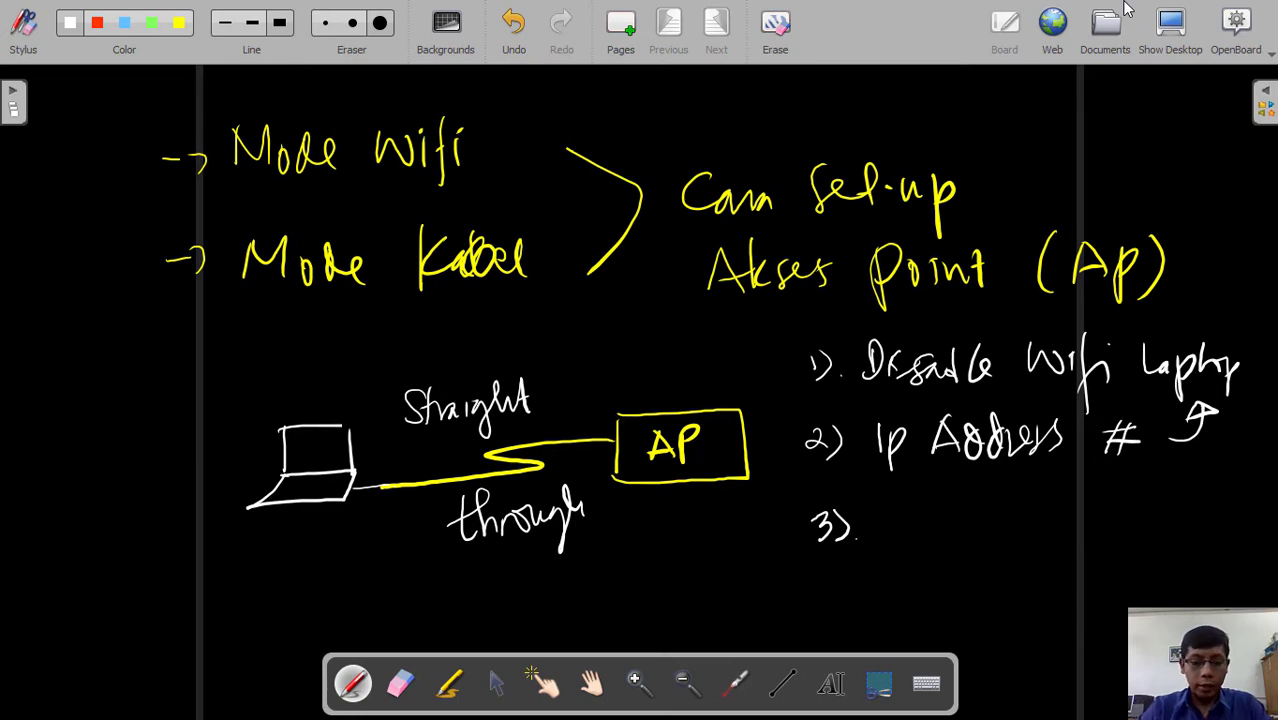
# - Hide the board and open the Wi-Fi list showing TP-Link_A490 with No Internet
pyautogui.click(1174, 27)
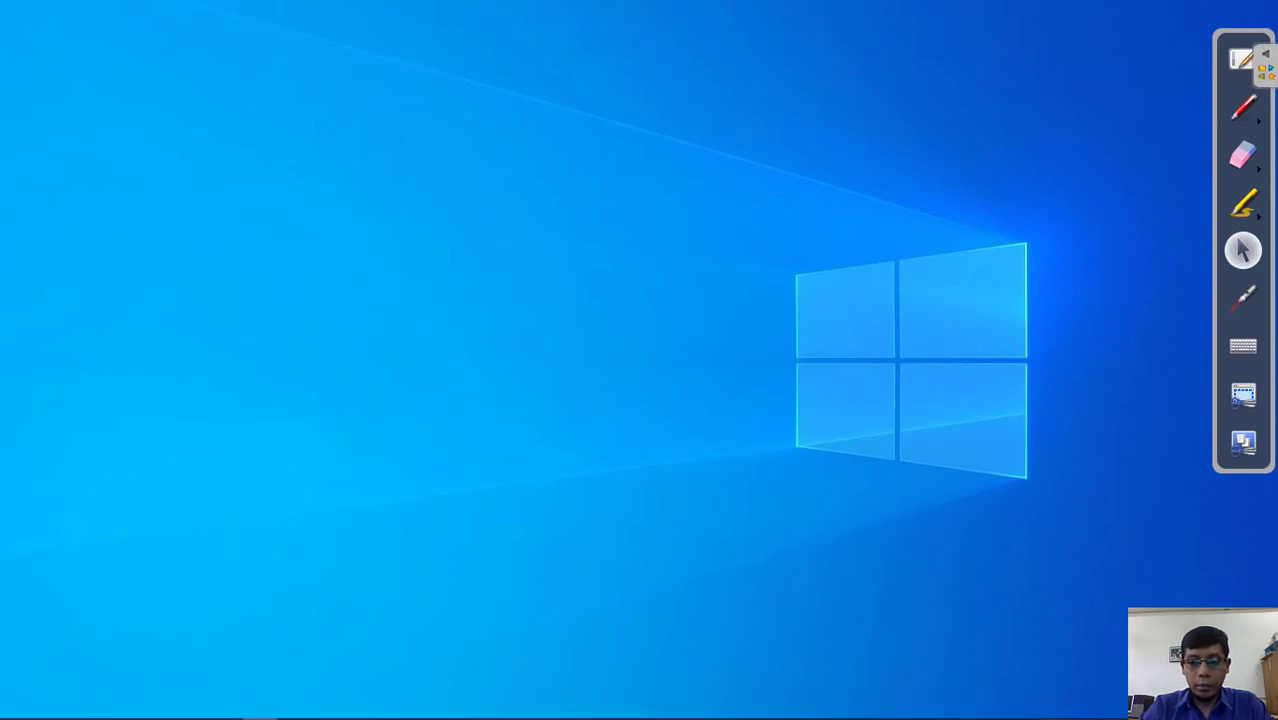
pyautogui.click(1118, 706)
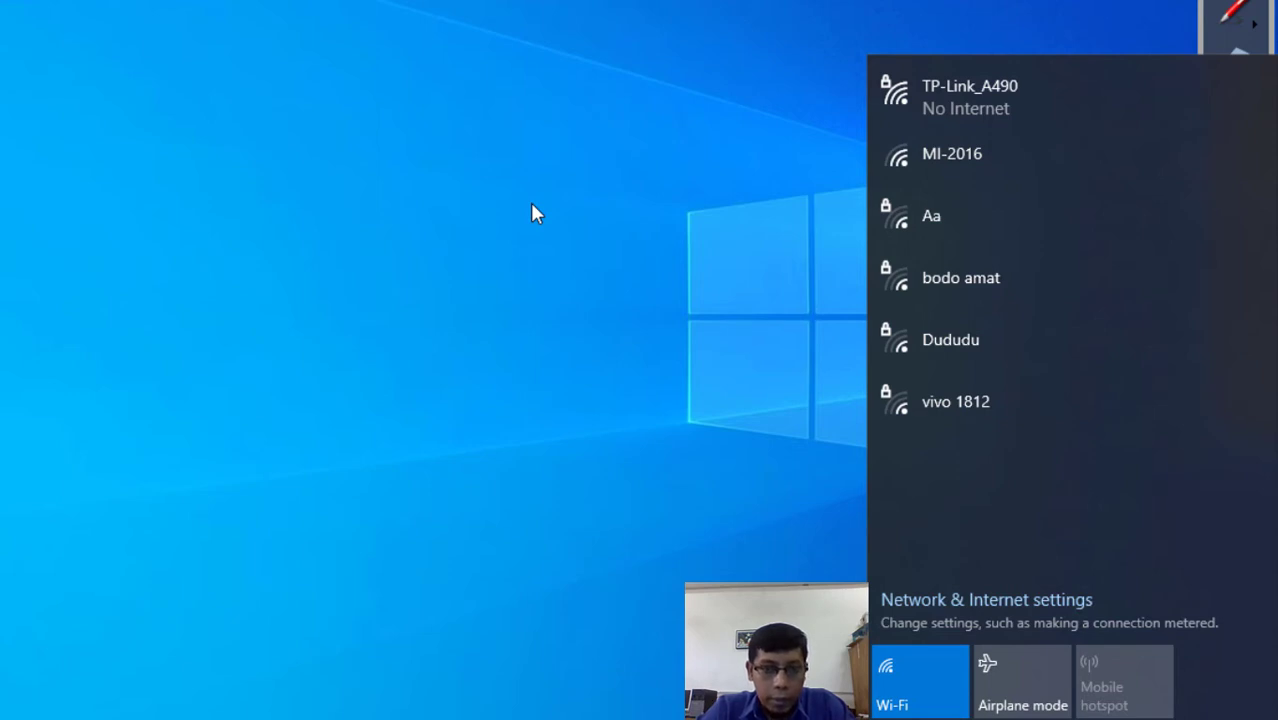
# - Turn the laptop's Wi-Fi off from the network flyout
pyautogui.click(440, 348)
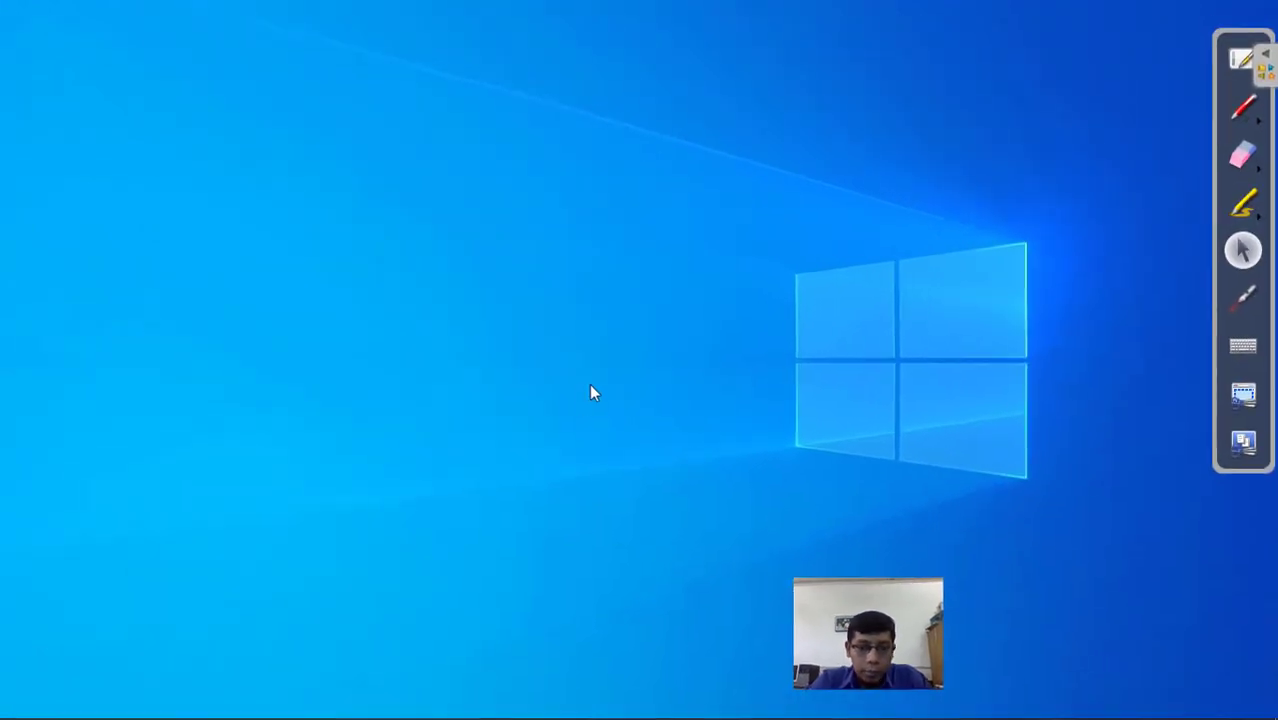
pyautogui.moveTo(741, 717)
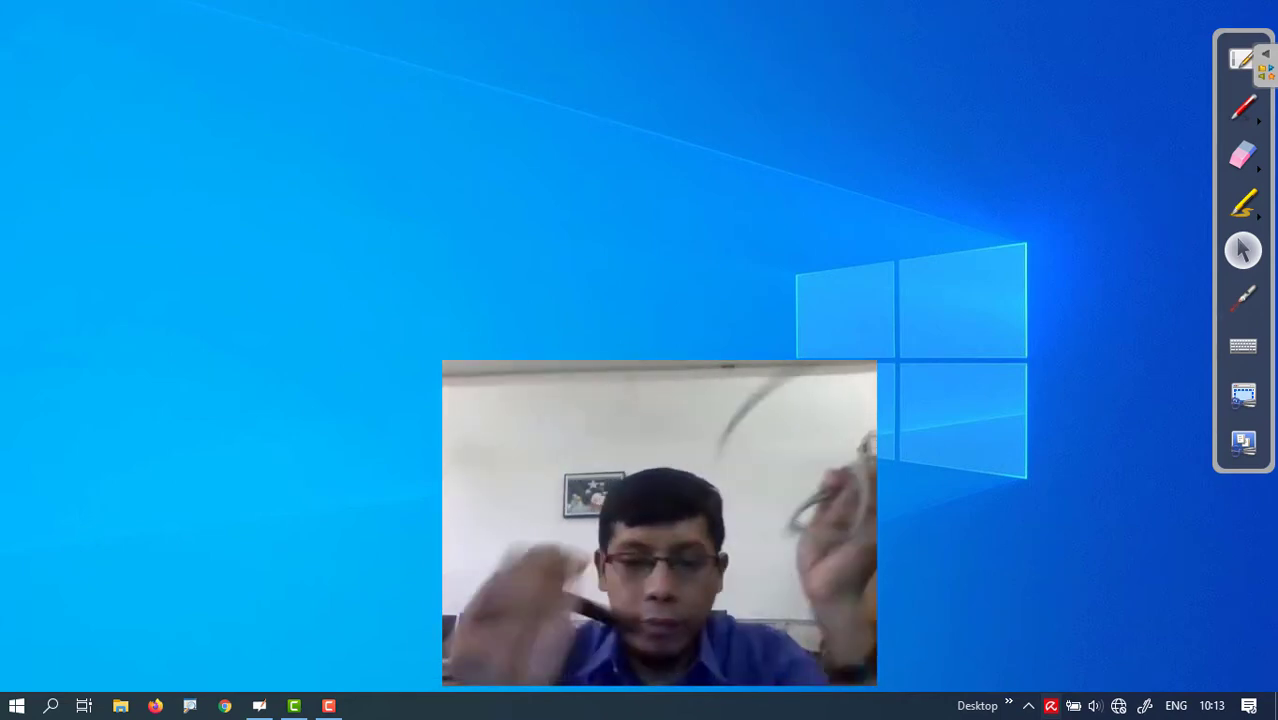
pyautogui.click(1119, 706)
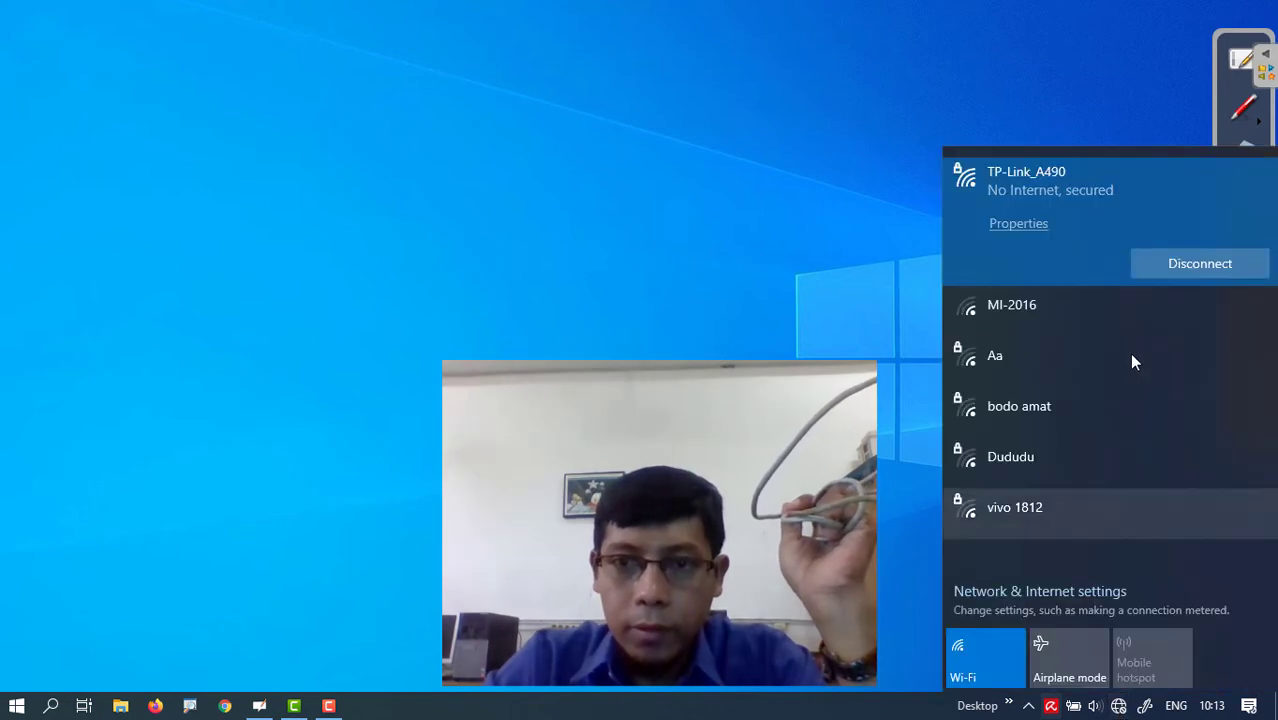
pyautogui.click(982, 650)
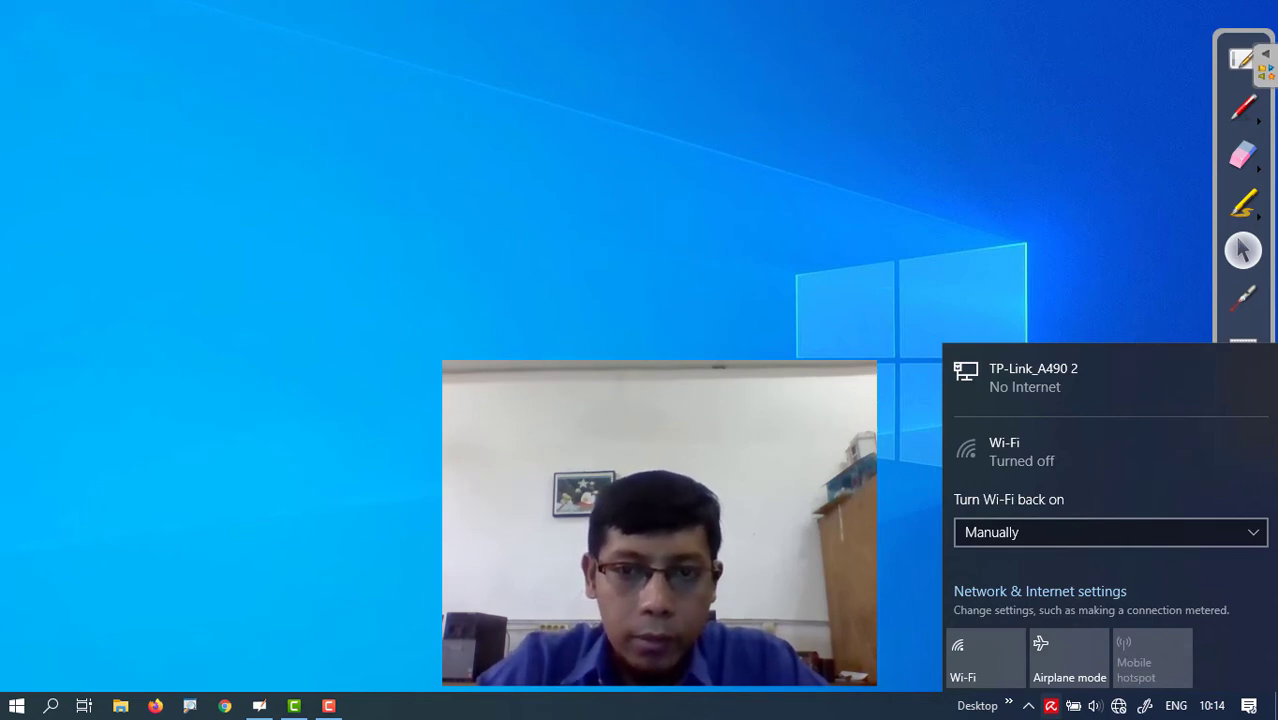
# - Reopen the network panel, now showing only wired TP-Link_A490 2 with No Internet
pyautogui.press('Escape')
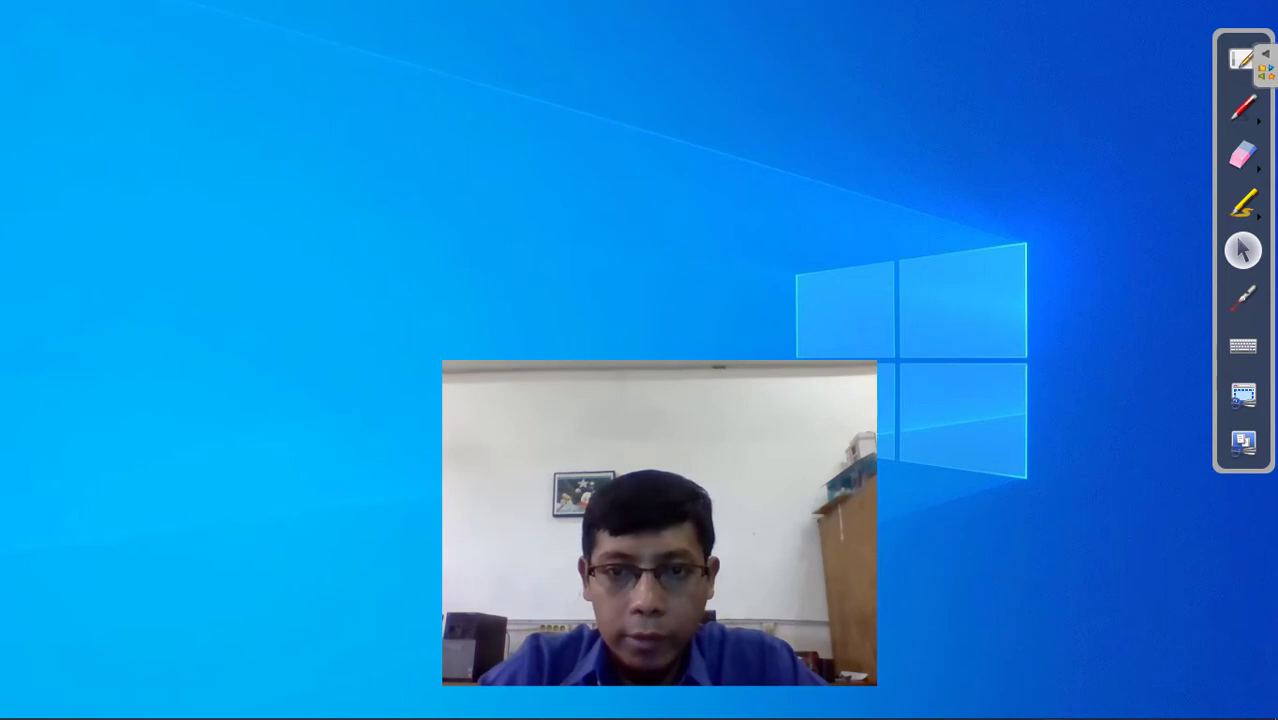
pyautogui.moveTo(1175, 712)
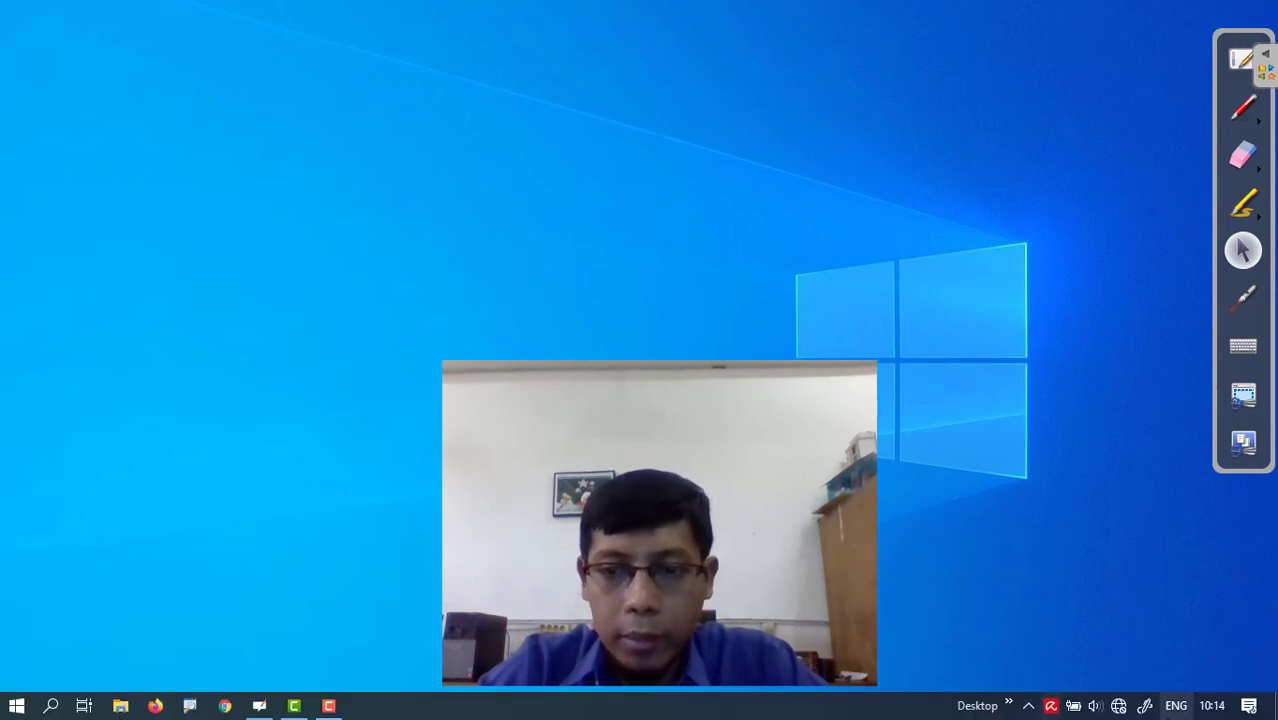
pyautogui.click(1117, 706)
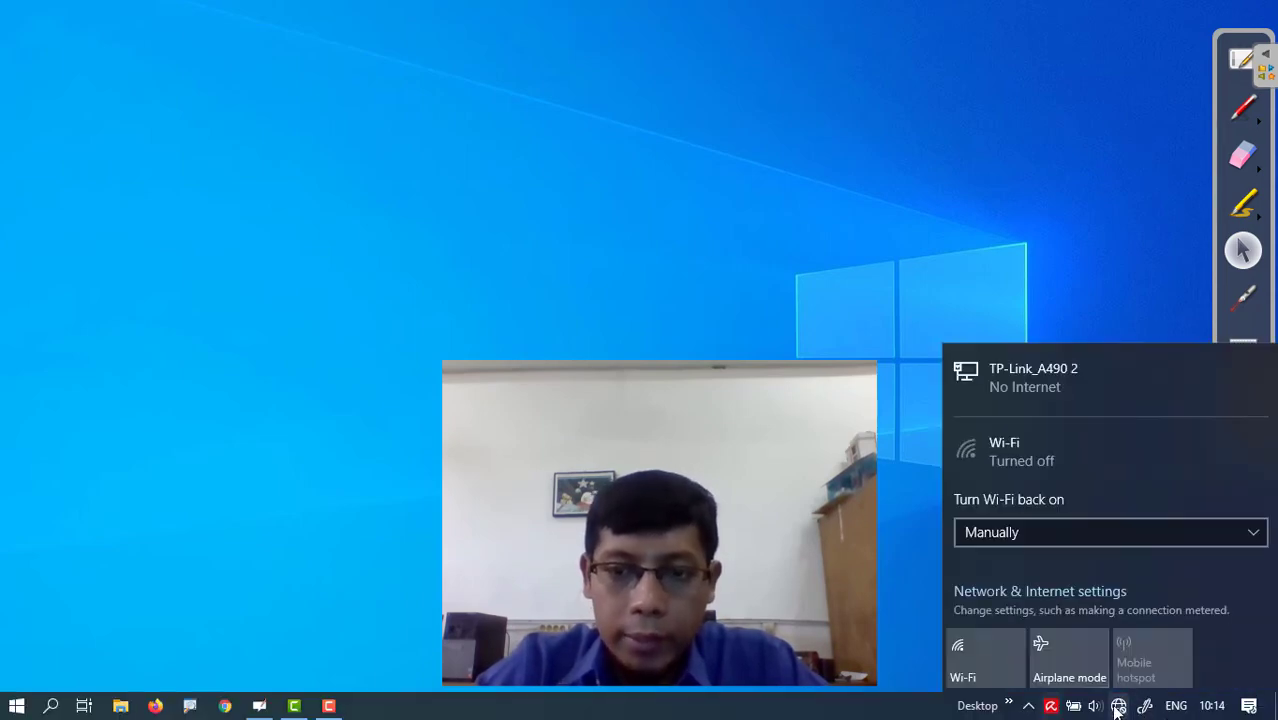
# - Open Network & Internet settings from the tray icon and go to the Ethernet page
pyautogui.rightClick(1117, 706)
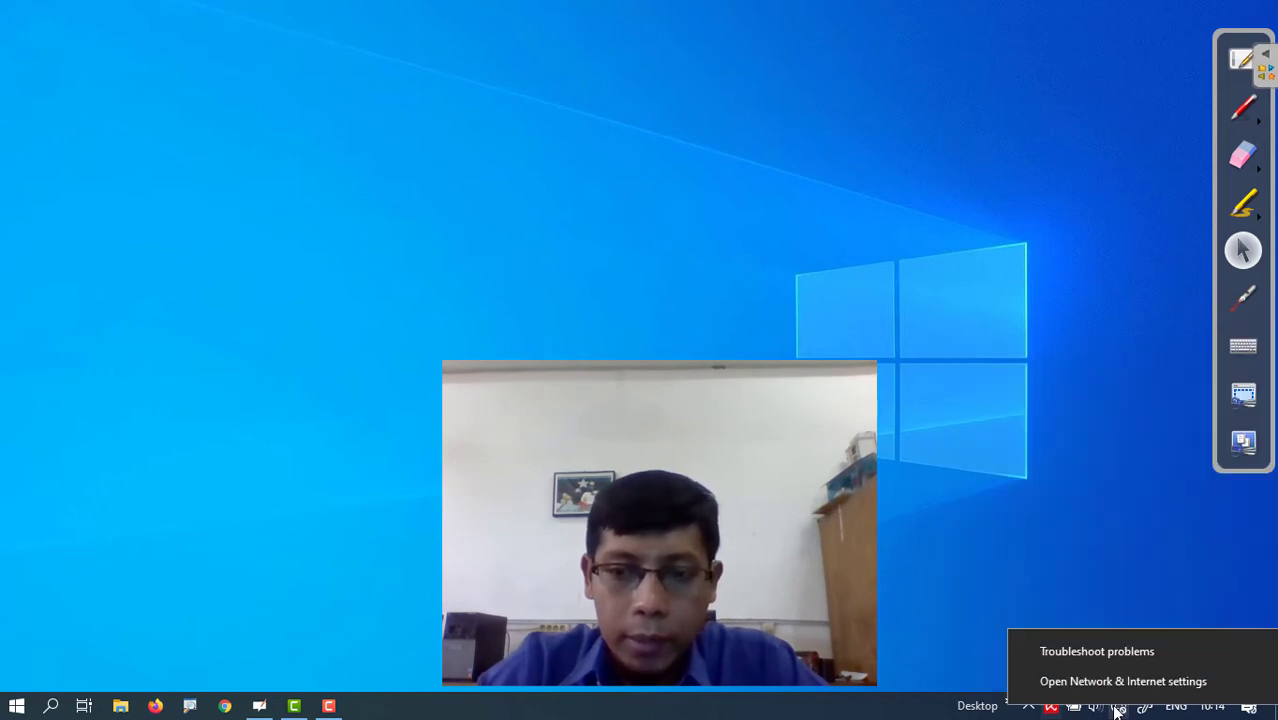
pyautogui.click(924, 388)
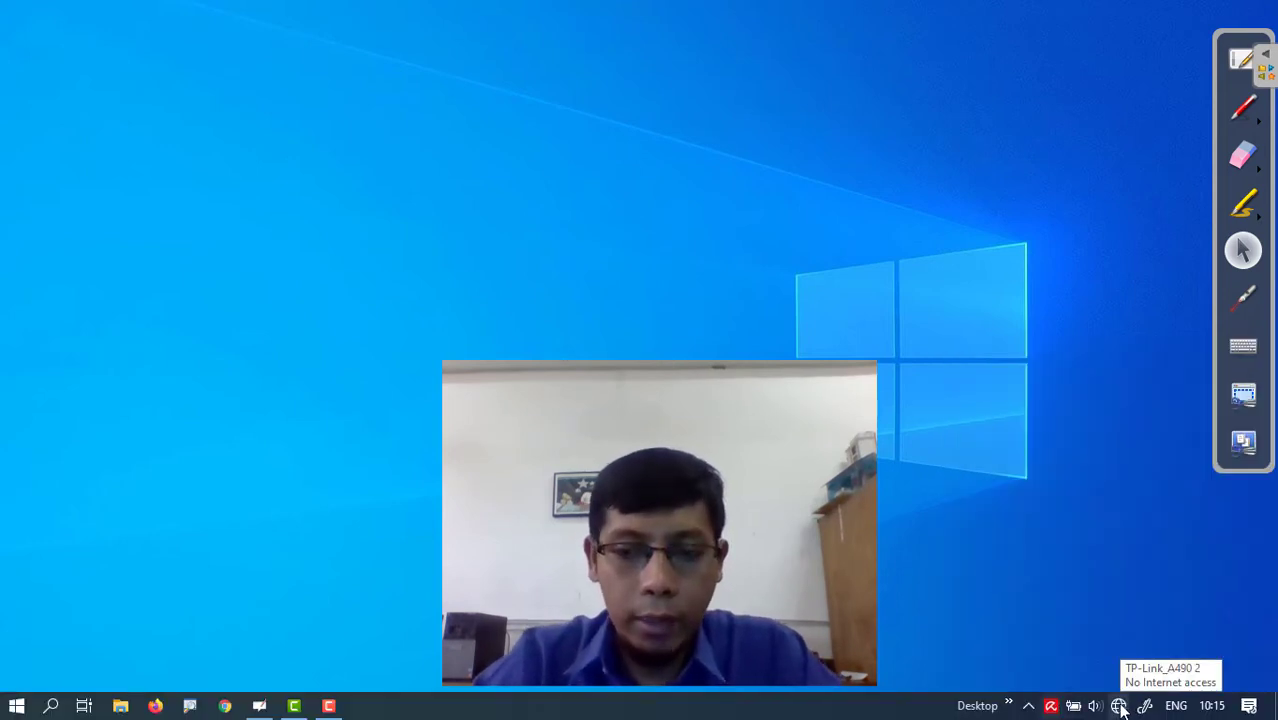
pyautogui.rightClick(1119, 706)
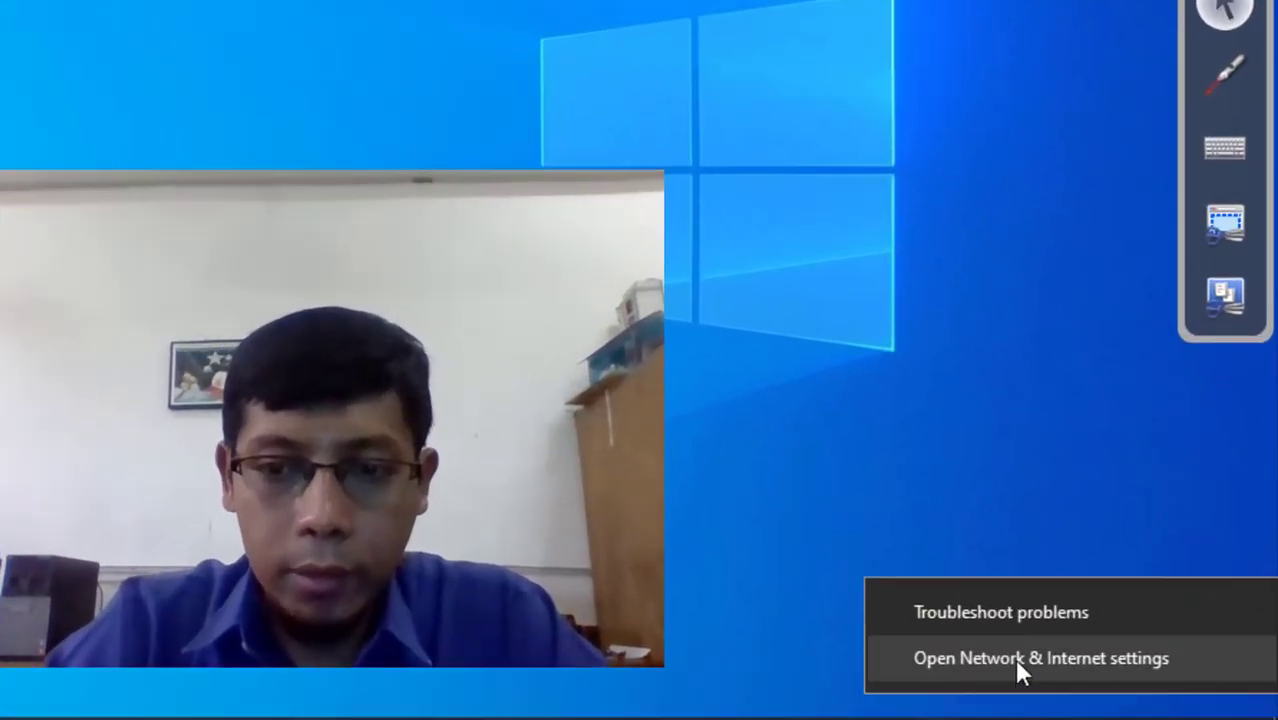
pyautogui.click(1004, 658)
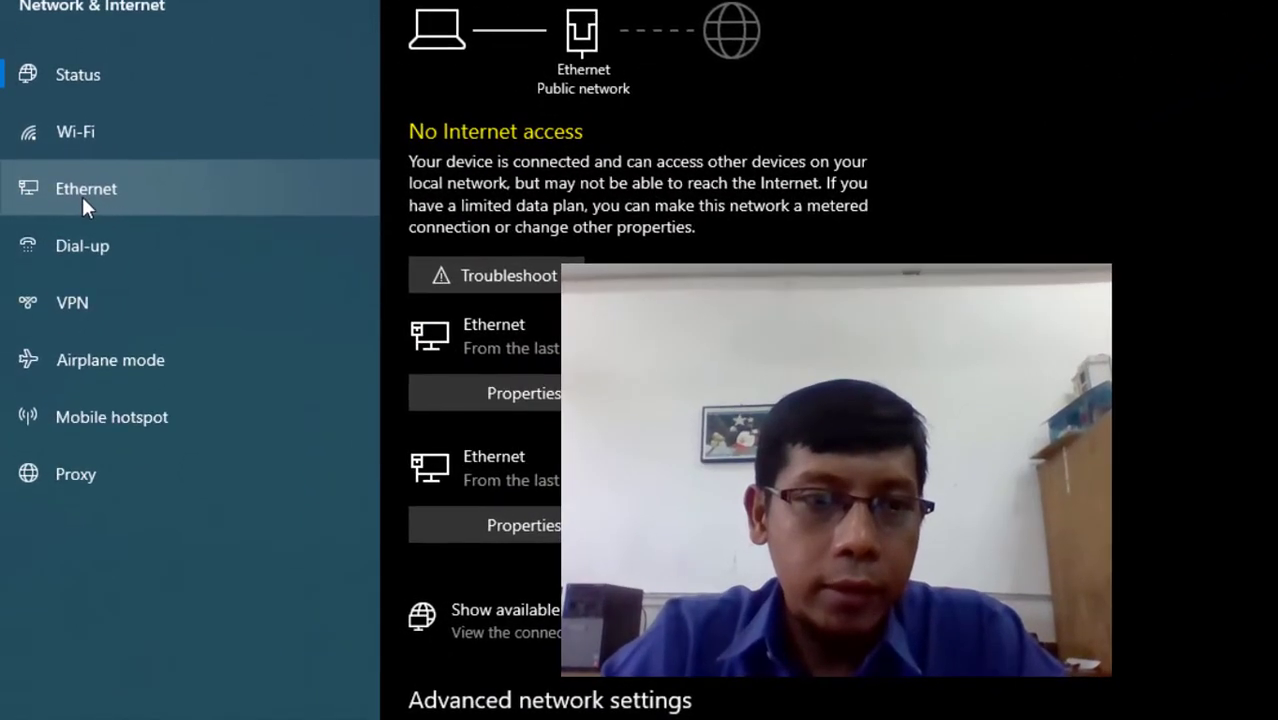
pyautogui.click(82, 196)
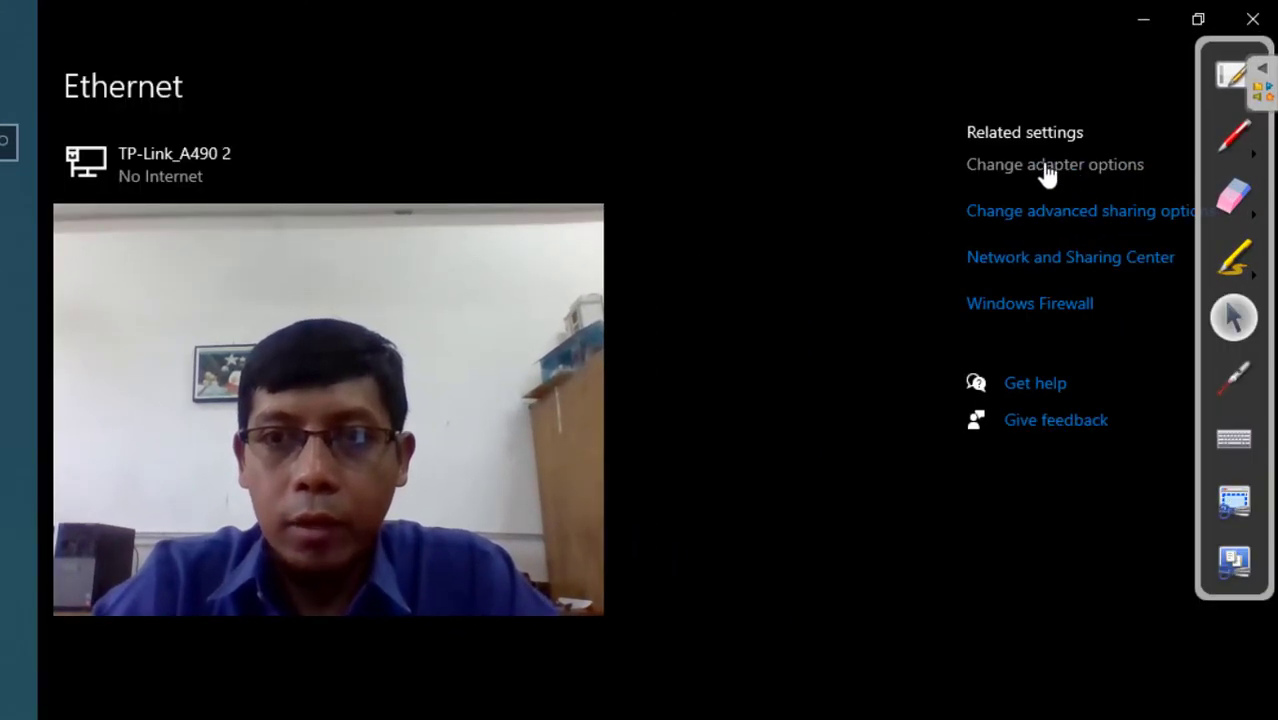
# - Open the Ethernet adapter's properties through Change adapter options
pyautogui.click(1047, 171)
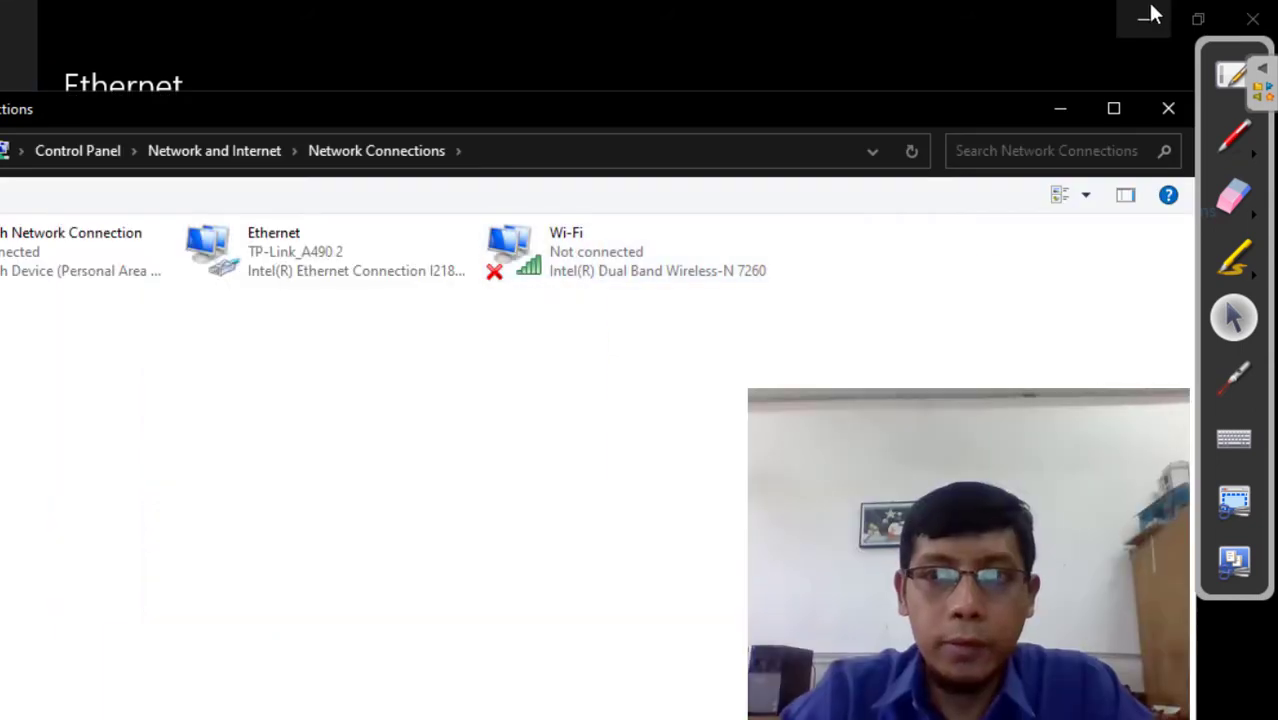
pyautogui.click(1143, 19)
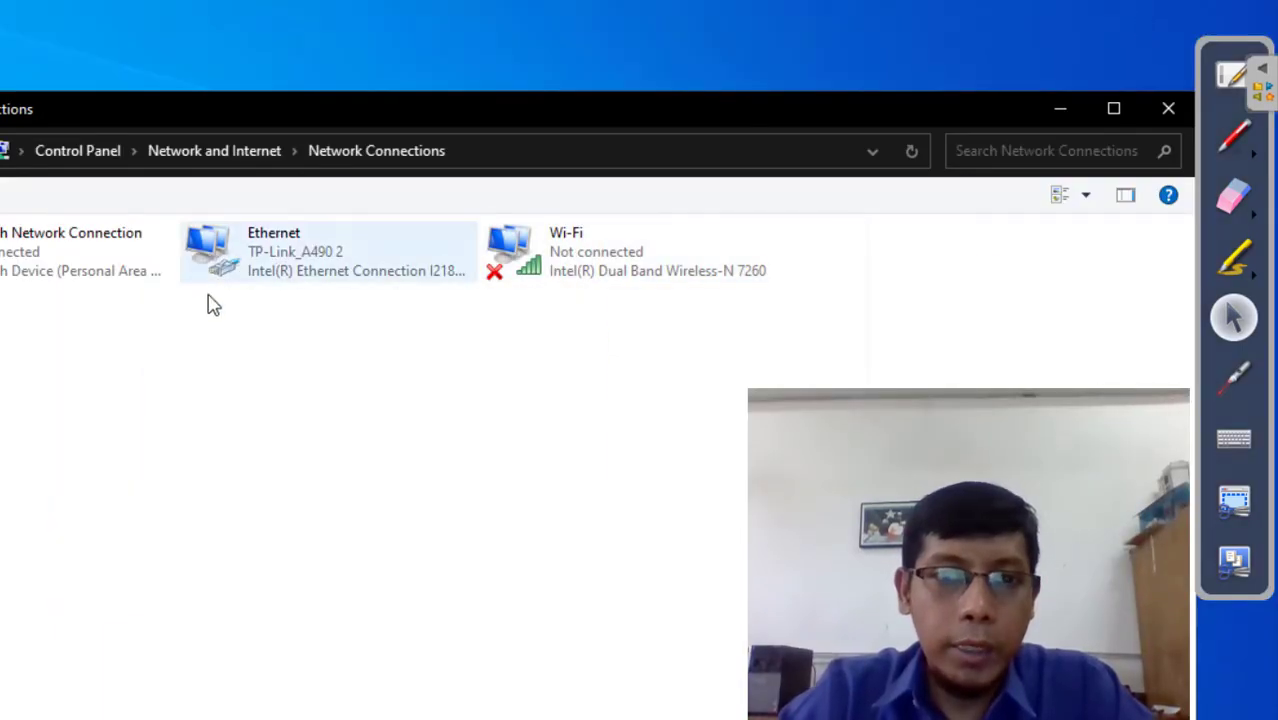
pyautogui.click(286, 253)
pyautogui.doubleClick(286, 253)
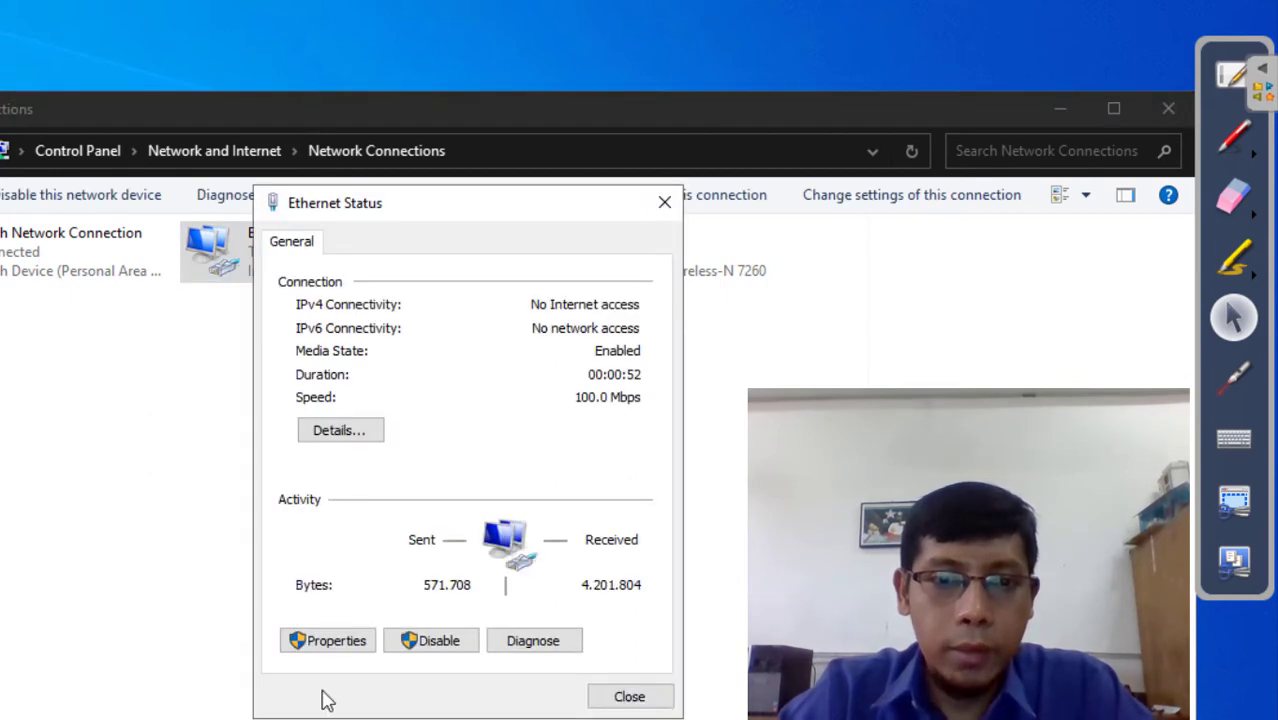
pyautogui.click(335, 641)
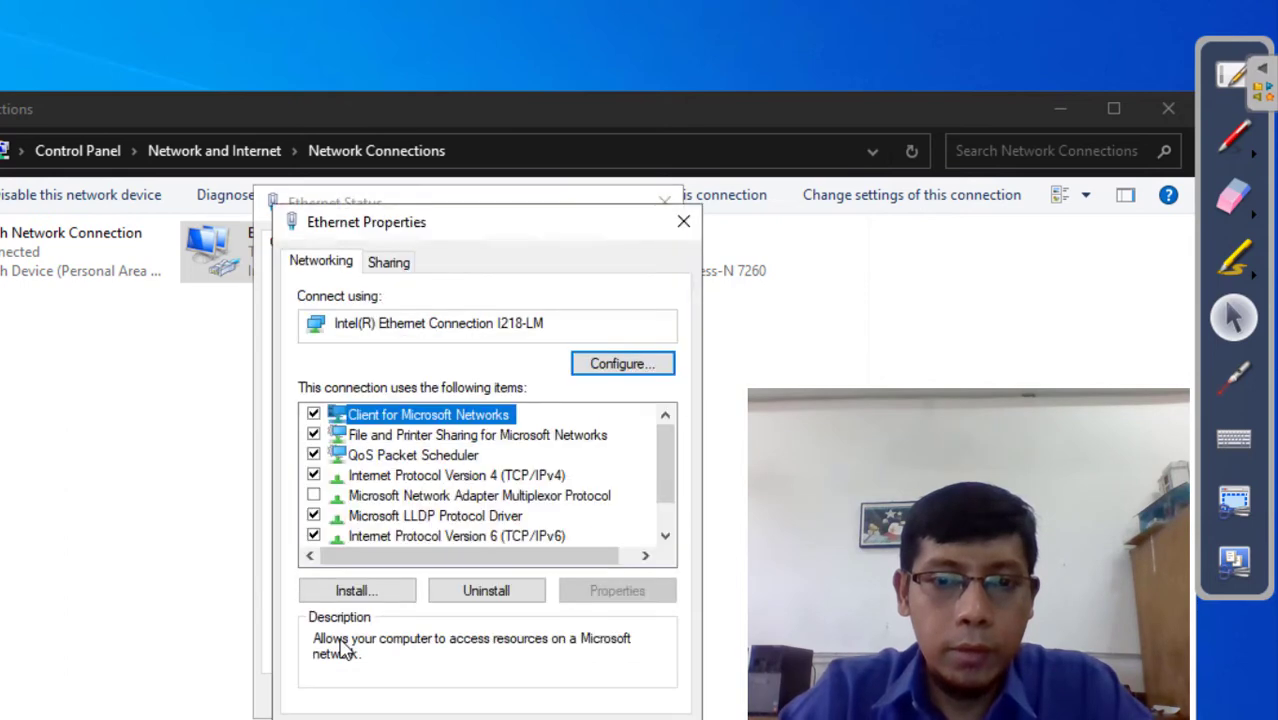
# - Confirm TCP/IPv4 stays on automatic IP and DNS, then close all network windows
pyautogui.click(456, 478)
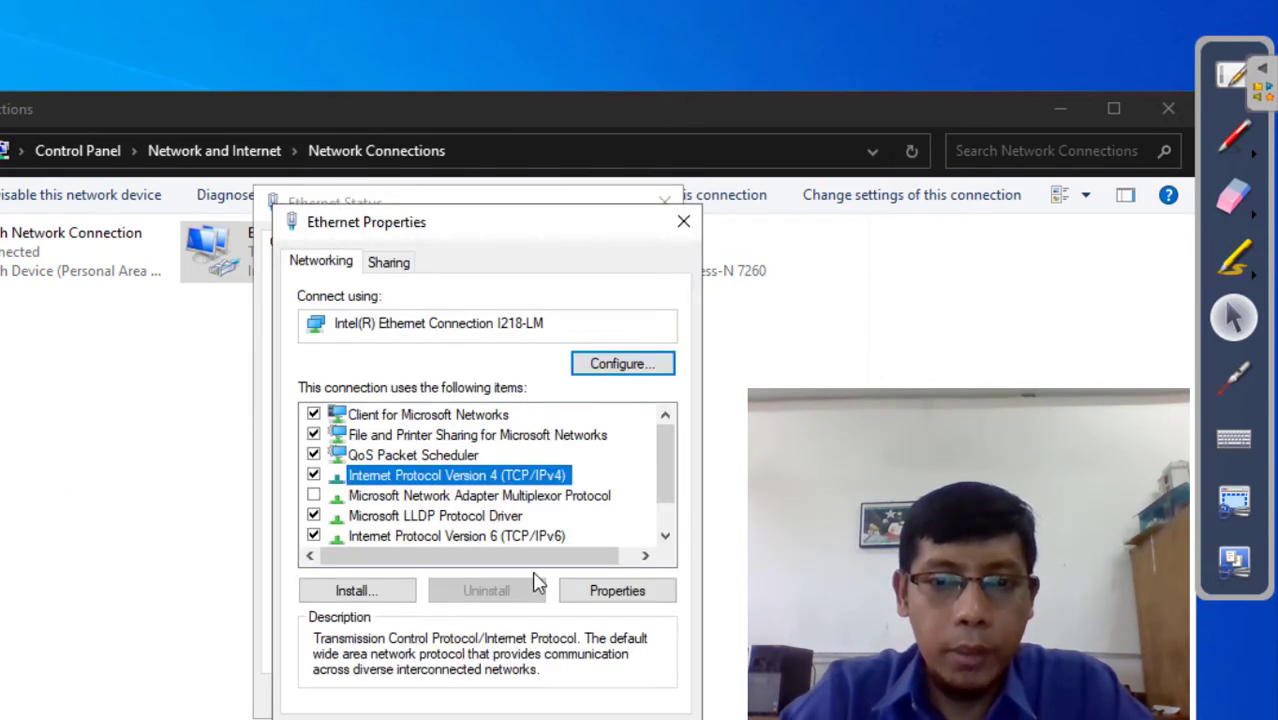
pyautogui.click(604, 598)
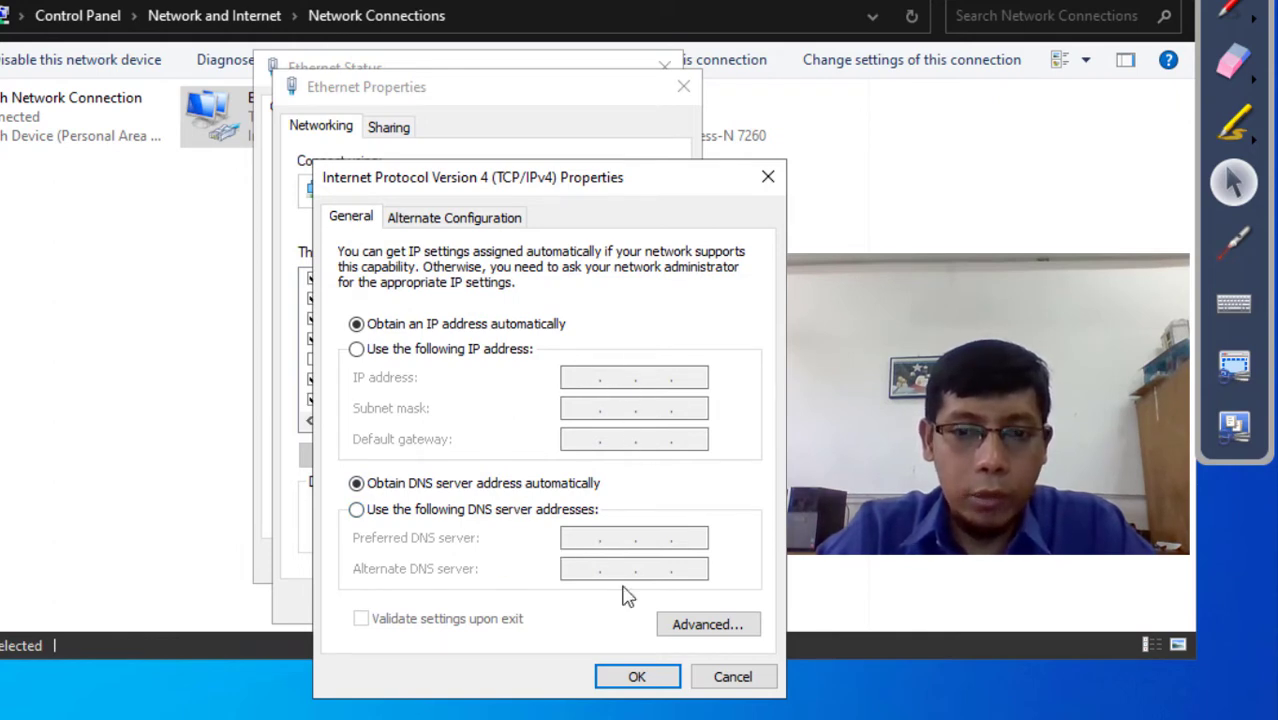
pyautogui.click(635, 678)
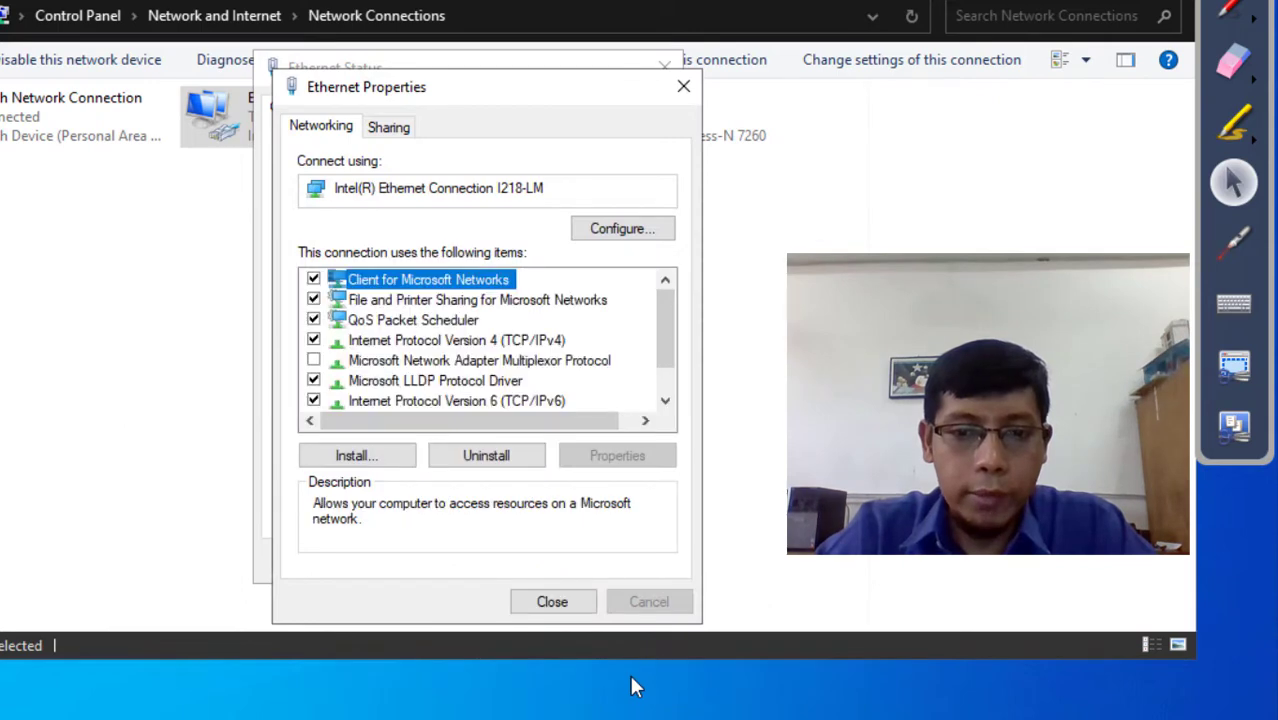
pyautogui.click(547, 598)
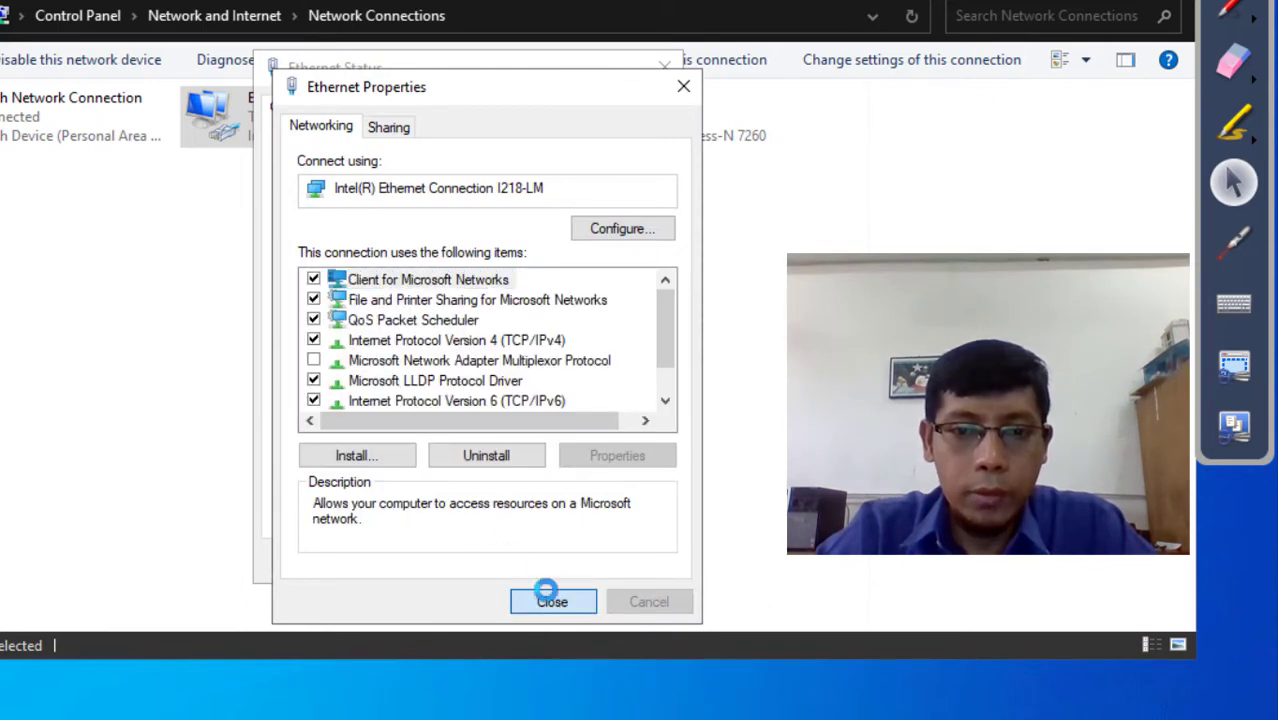
pyautogui.click(629, 559)
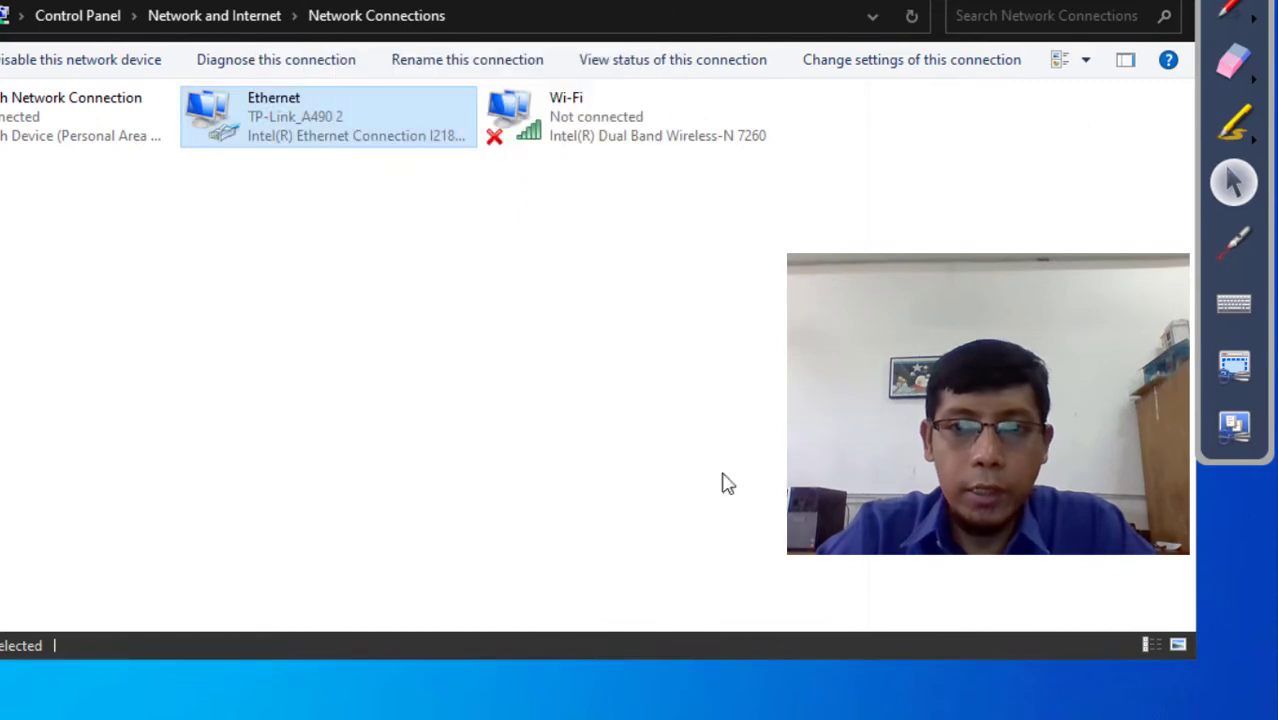
pyautogui.click(1173, 3)
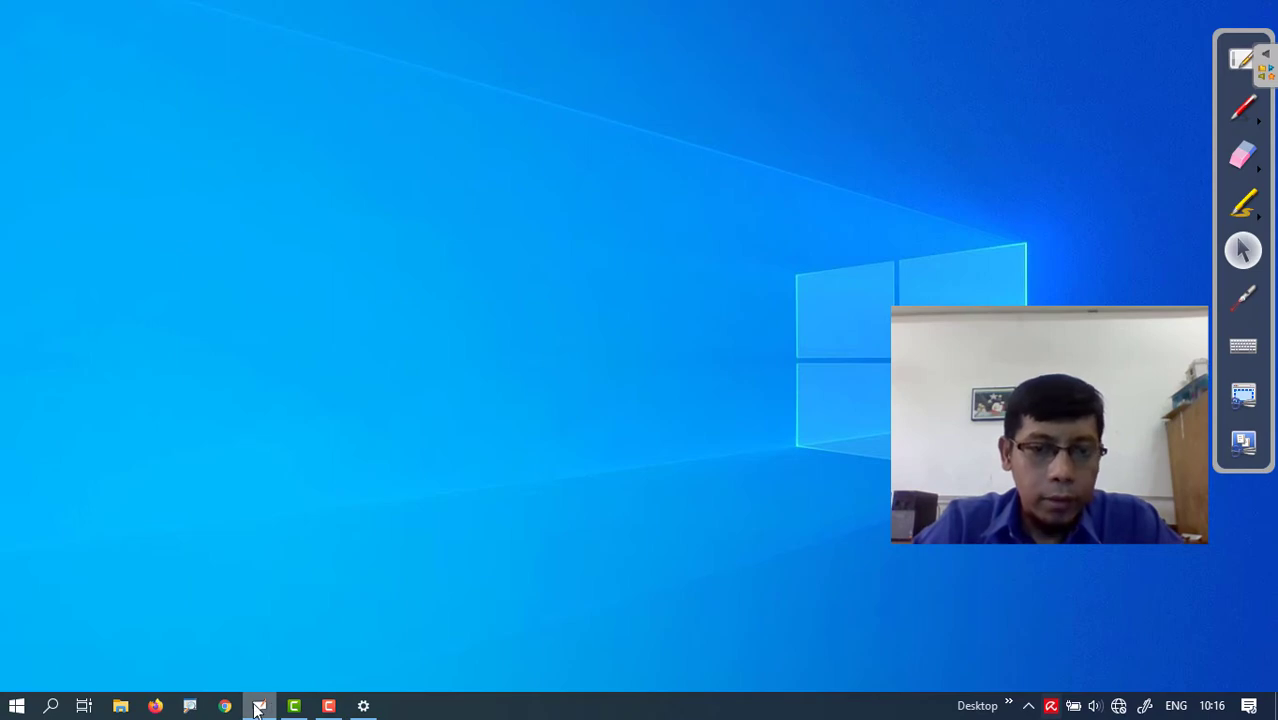
# - Return to the board and draw a white box around the laptop–AP diagram
pyautogui.click(1243, 57)
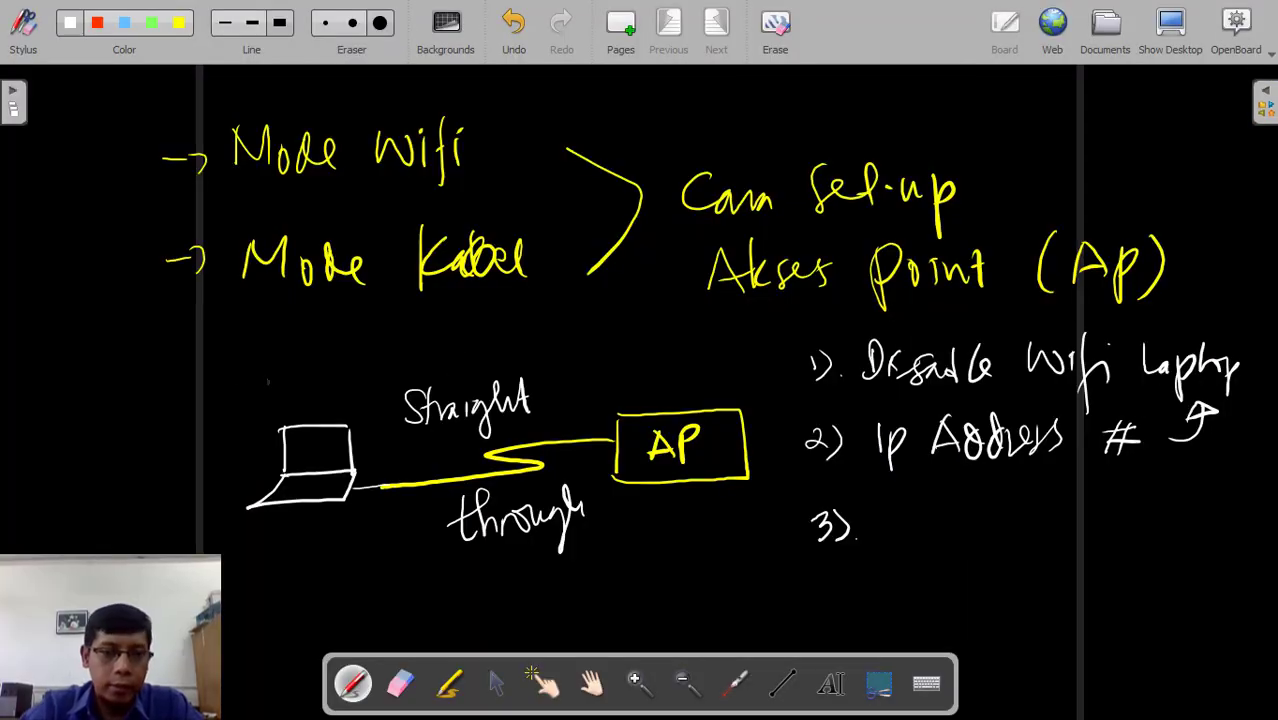
pyautogui.moveTo(227, 364); pyautogui.dragTo(225, 526)
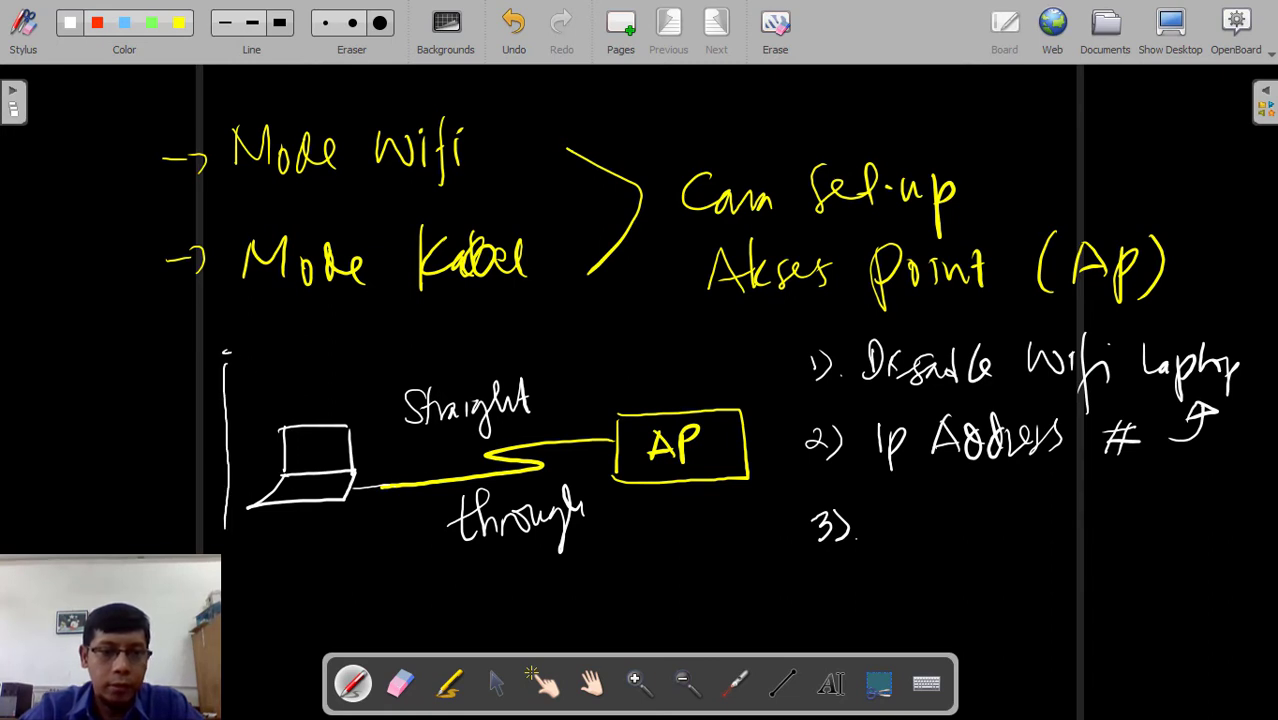
pyautogui.moveTo(225, 352)
pyautogui.mouseDown()
pyautogui.moveTo(570, 334)
pyautogui.moveTo(794, 348)
pyautogui.moveTo(789, 526)
pyautogui.moveTo(625, 555)
pyautogui.moveTo(244, 562)
pyautogui.moveTo(214, 501)
pyautogui.mouseUp()
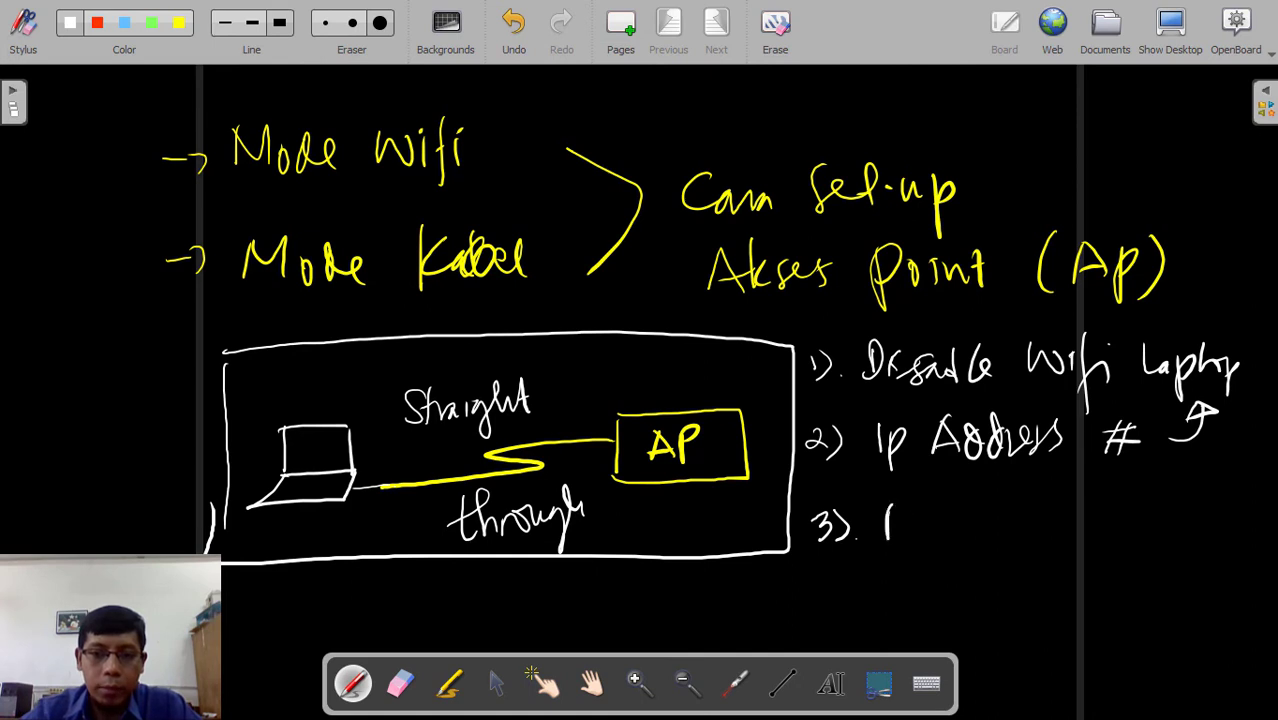
# - Write 'Browser → Akses AP' after step 3)
pyautogui.moveTo(912, 540); pyautogui.dragTo(924, 520)
pyautogui.moveTo(936, 520); pyautogui.dragTo(986, 538)
pyautogui.moveTo(990, 528); pyautogui.dragTo(1008, 512)
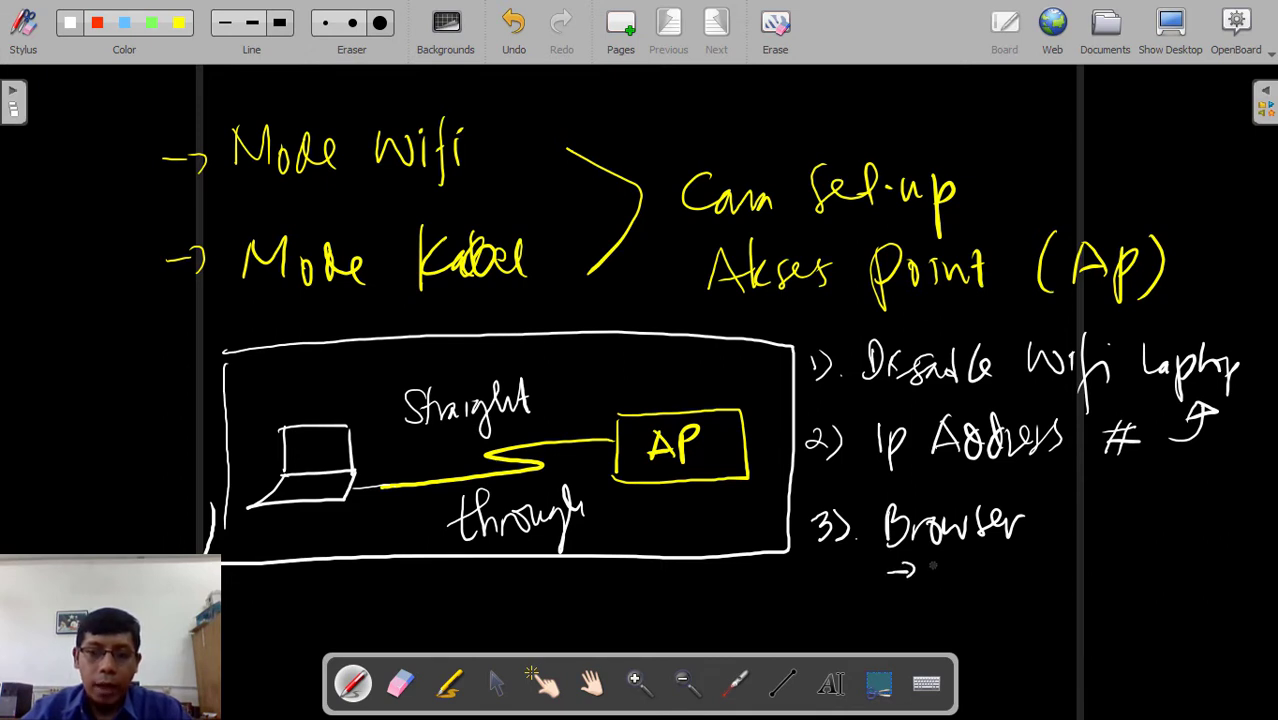
pyautogui.moveTo(970, 563); pyautogui.dragTo(958, 590)
pyautogui.moveTo(968, 566); pyautogui.dragTo(986, 578)
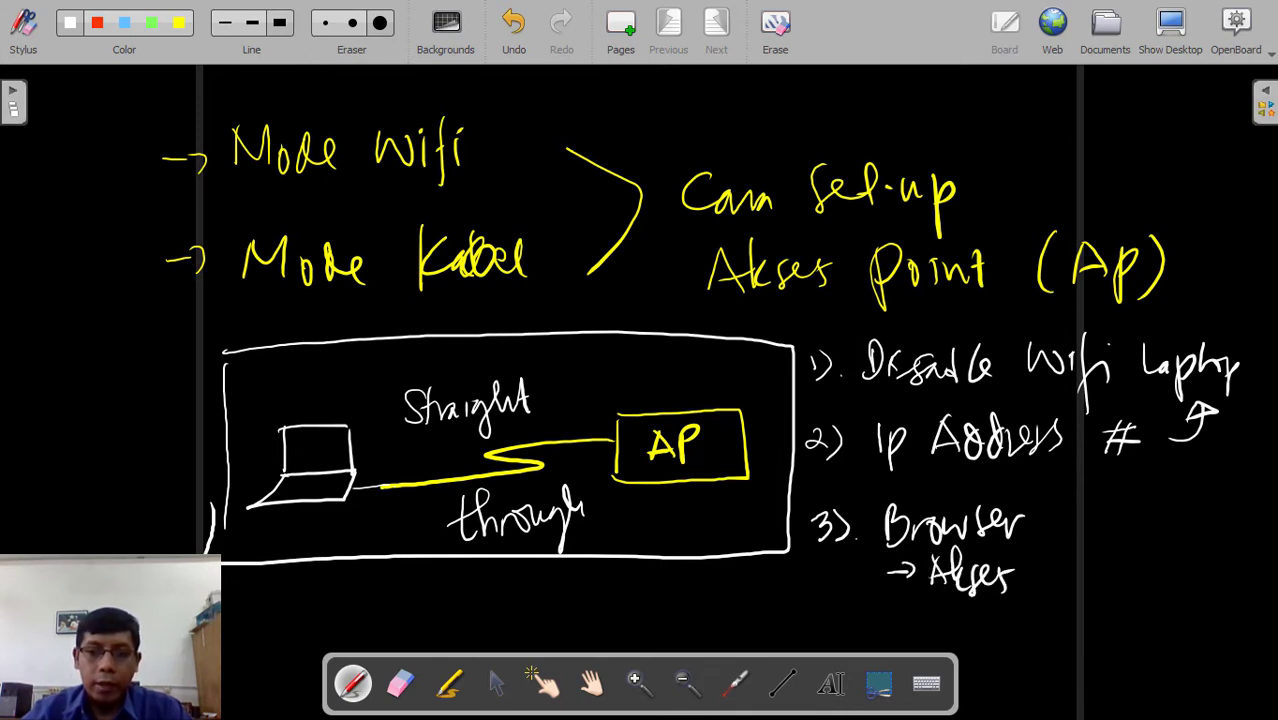
pyautogui.moveTo(1076, 548)
pyautogui.mouseDown()
pyautogui.moveTo(1057, 586)
pyautogui.moveTo(1090, 596)
pyautogui.mouseUp()
pyautogui.moveTo(1062, 576)
pyautogui.mouseDown()
pyautogui.moveTo(1088, 574)
pyautogui.moveTo(1101, 604)
pyautogui.mouseUp()
pyautogui.moveTo(1100, 552); pyautogui.dragTo(1102, 576)
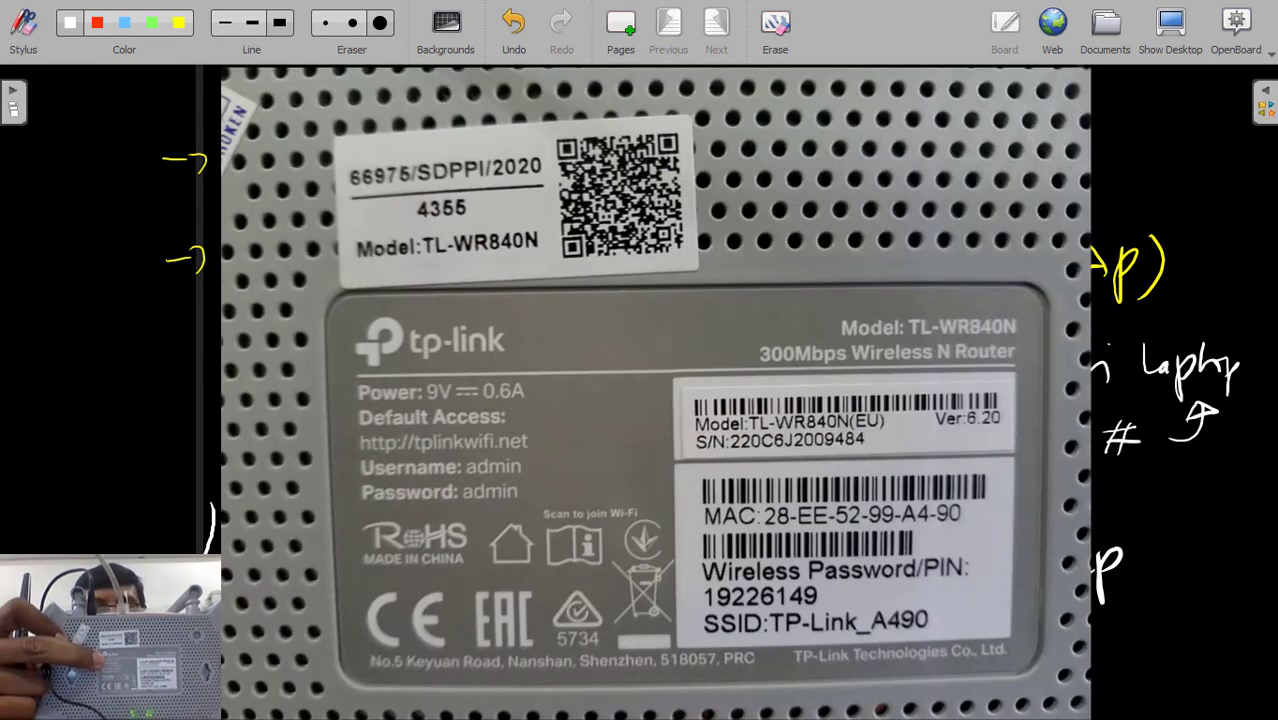
# - Circle the router label's default login details in red, then pan the board up-left
pyautogui.moveTo(420, 378)
pyautogui.mouseDown()
pyautogui.moveTo(478, 512)
pyautogui.moveTo(400, 376)
pyautogui.mouseUp()
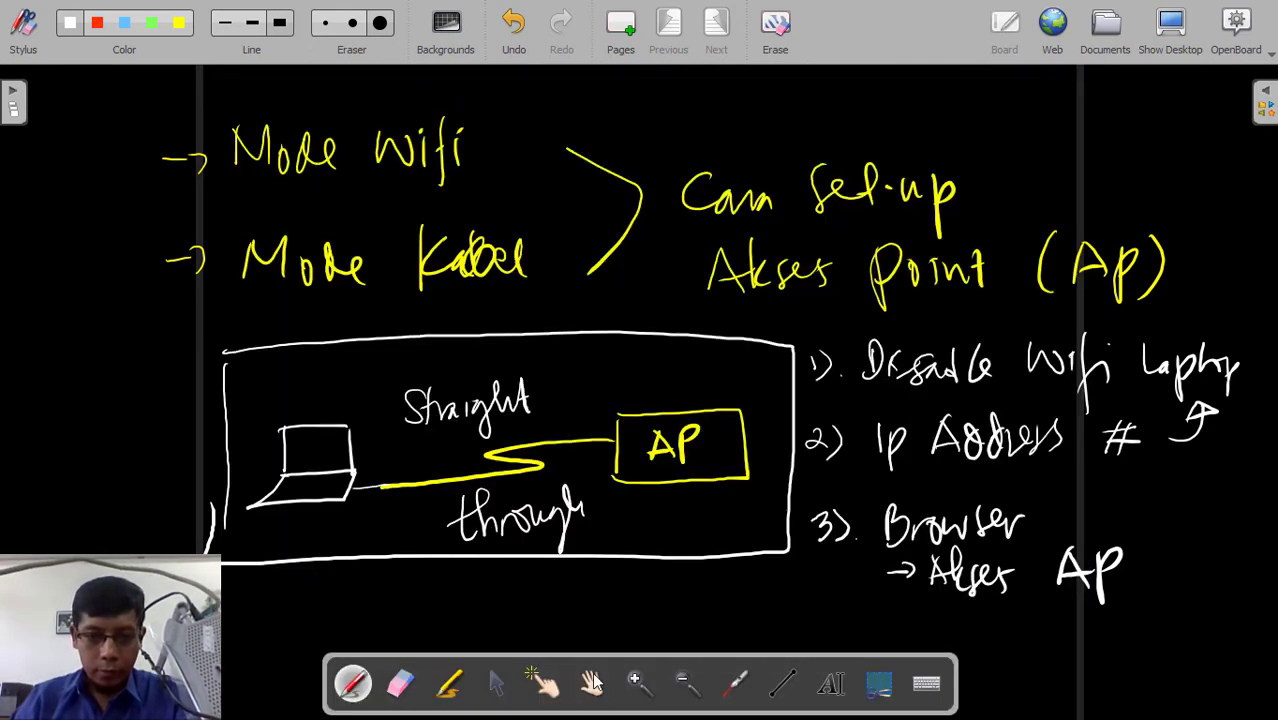
pyautogui.click(591, 681)
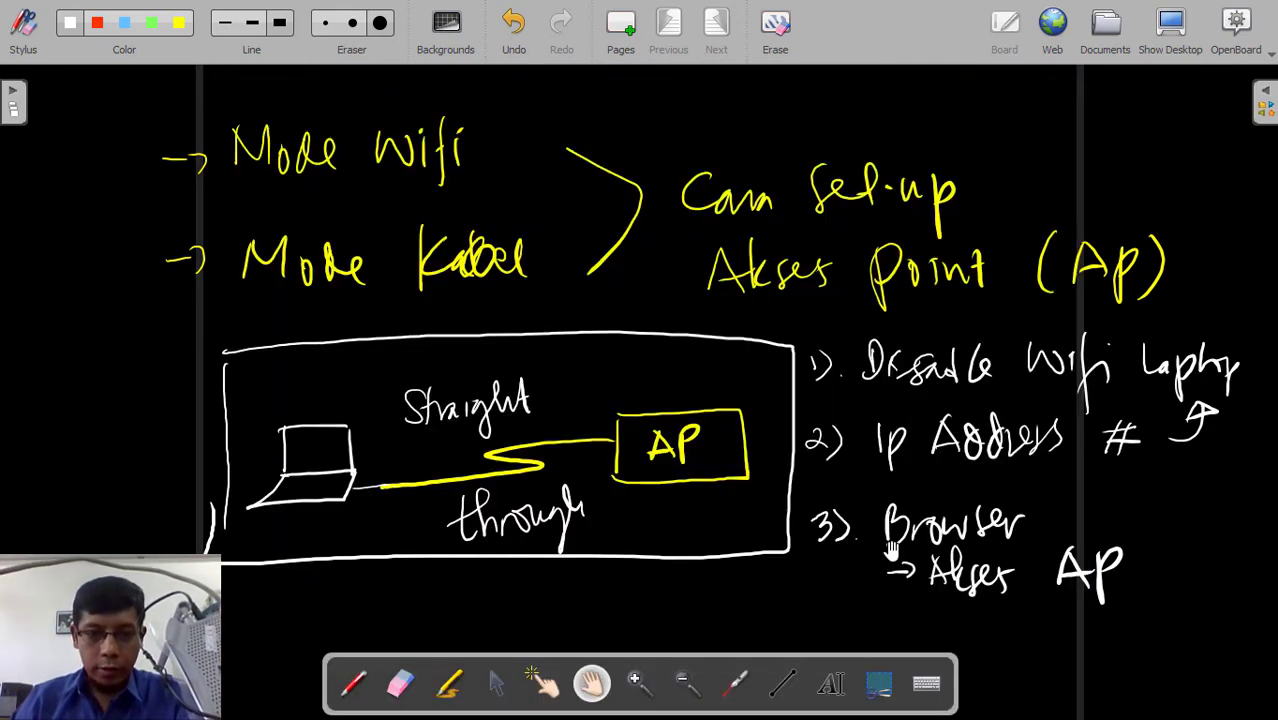
pyautogui.moveTo(1190, 540); pyautogui.dragTo(824, 440)
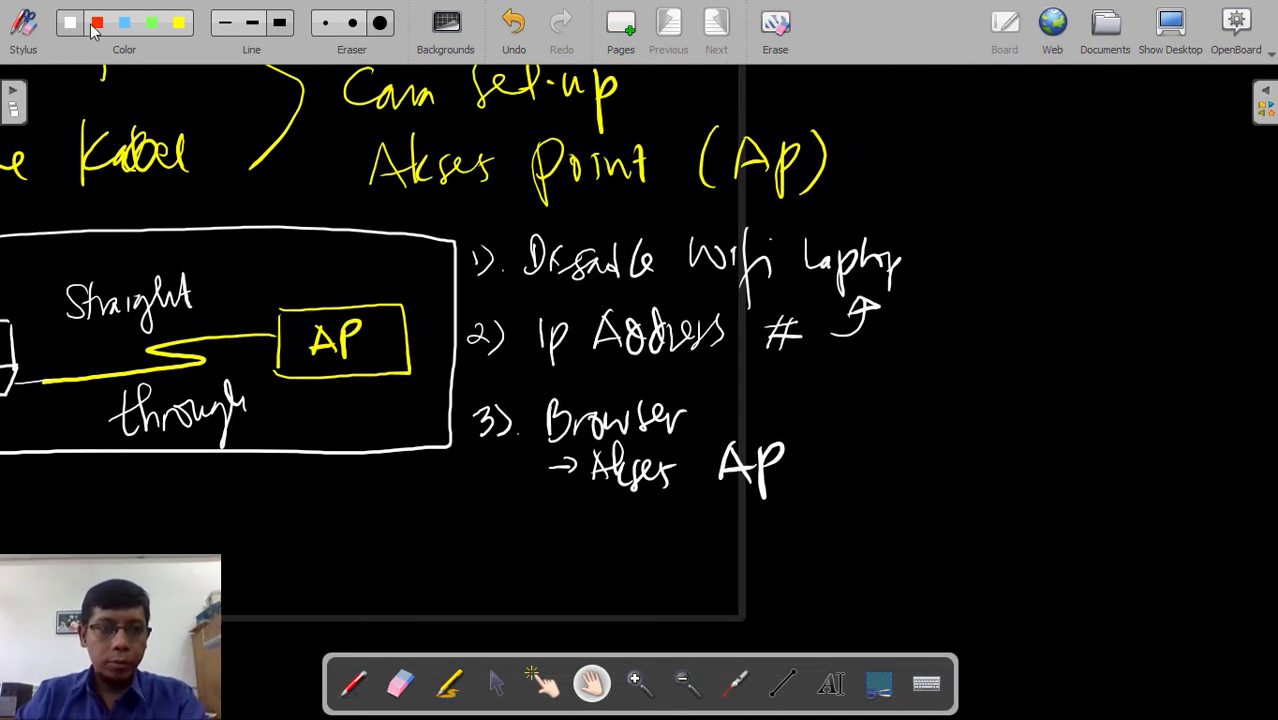
# - Handwrite 'http' below 'Akses AP' with the pen
pyautogui.click(34, 44)
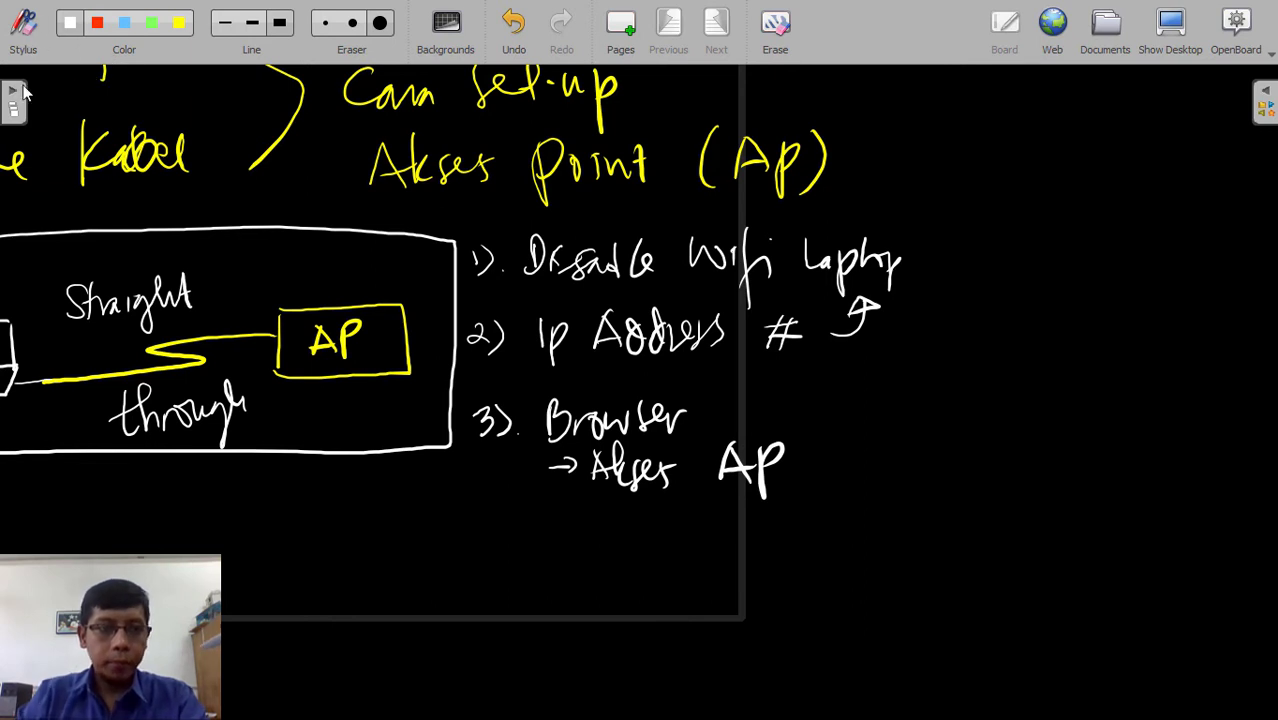
pyautogui.click(30, 45)
pyautogui.click(356, 683)
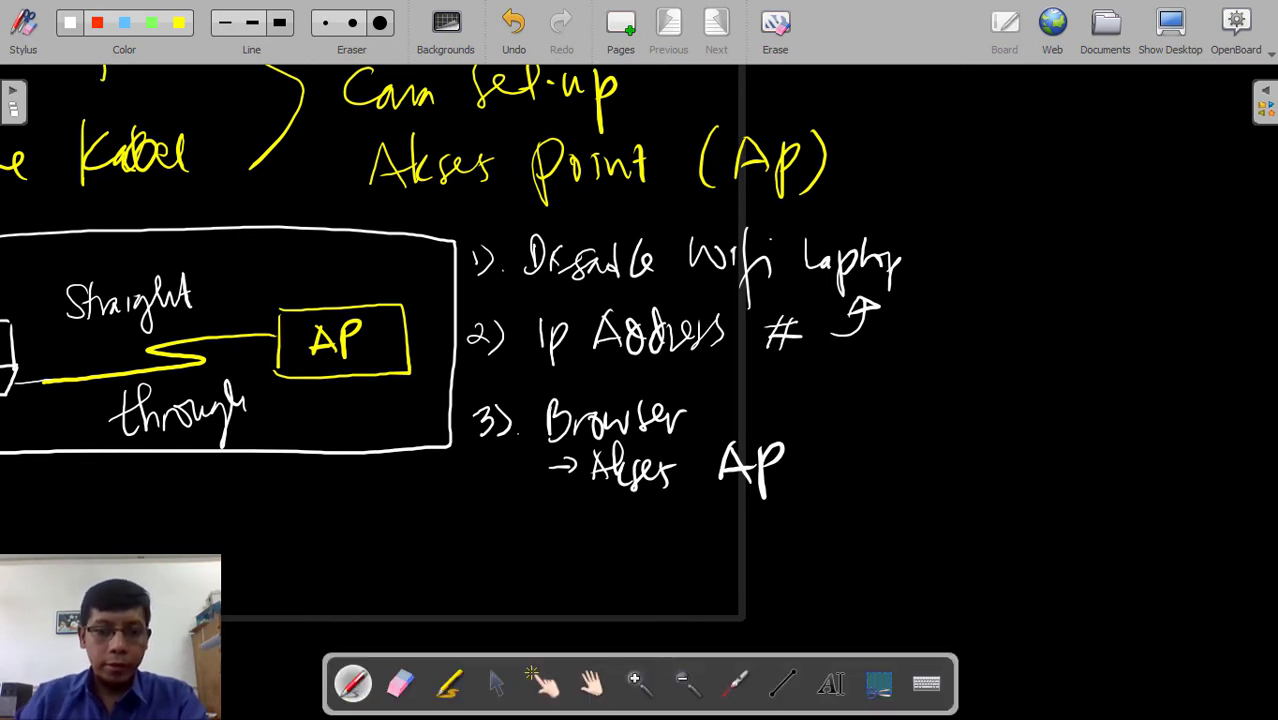
pyautogui.moveTo(615, 524); pyautogui.dragTo(672, 538)
pyautogui.moveTo(668, 530)
pyautogui.mouseDown()
pyautogui.moveTo(670, 568)
pyautogui.moveTo(686, 542)
pyautogui.mouseUp()
pyautogui.moveTo(682, 546); pyautogui.dragTo(692, 562)
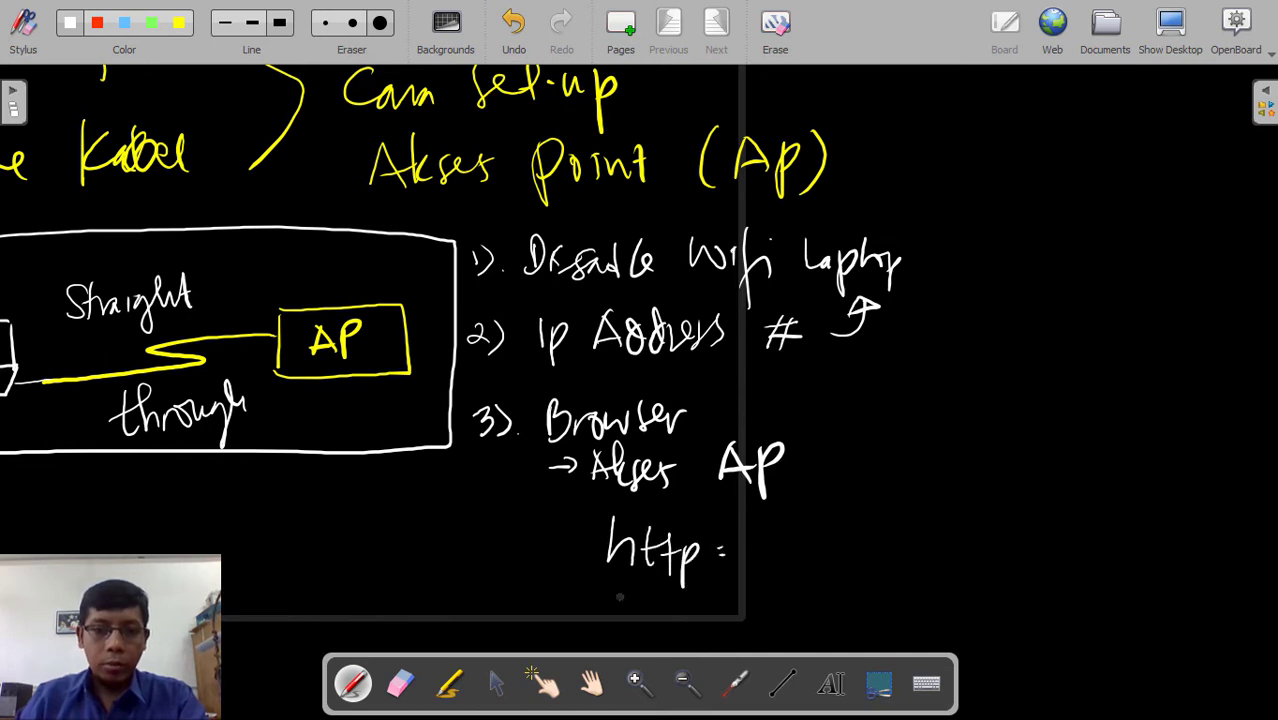
# - Add 'Ip = 192.168.0.1' and the tplinkwifi.net URL, arrow it back to AP, then show the desktop
pyautogui.moveTo(633, 618); pyautogui.dragTo(646, 612)
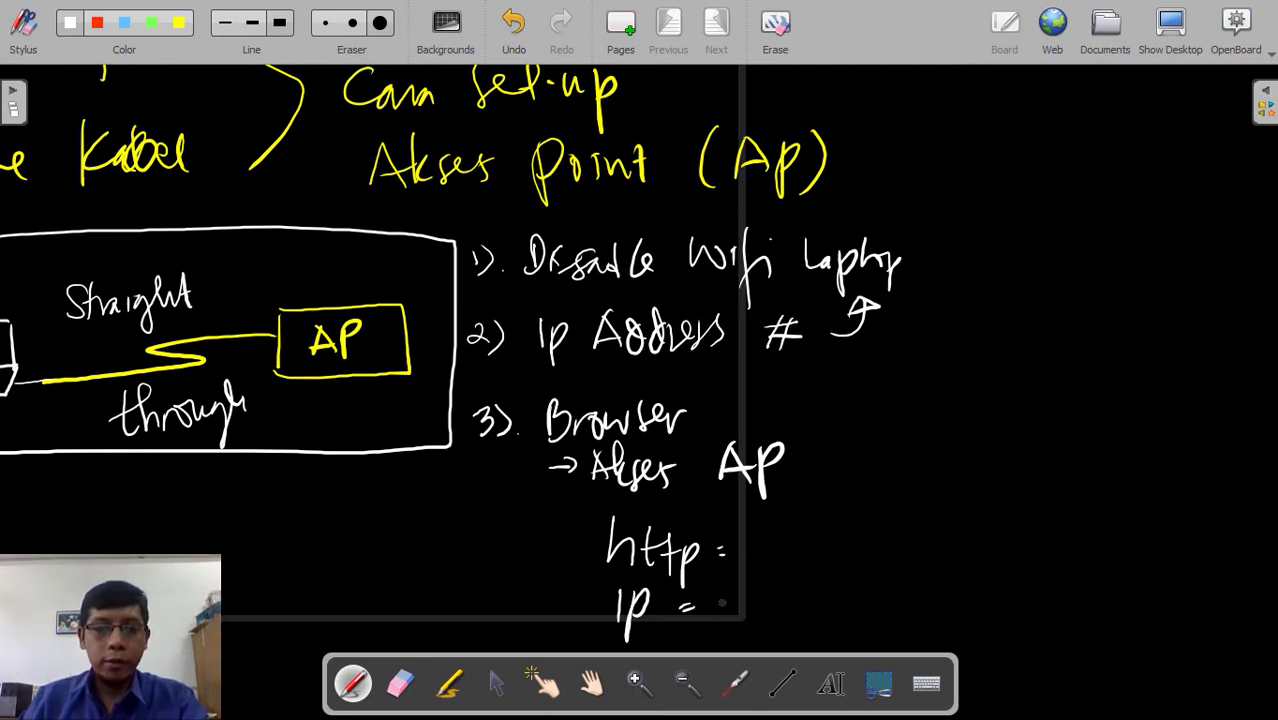
pyautogui.moveTo(789, 593); pyautogui.dragTo(790, 620)
pyautogui.moveTo(810, 582)
pyautogui.mouseDown()
pyautogui.moveTo(801, 614)
pyautogui.moveTo(857, 599)
pyautogui.mouseUp()
pyautogui.click(875, 612)
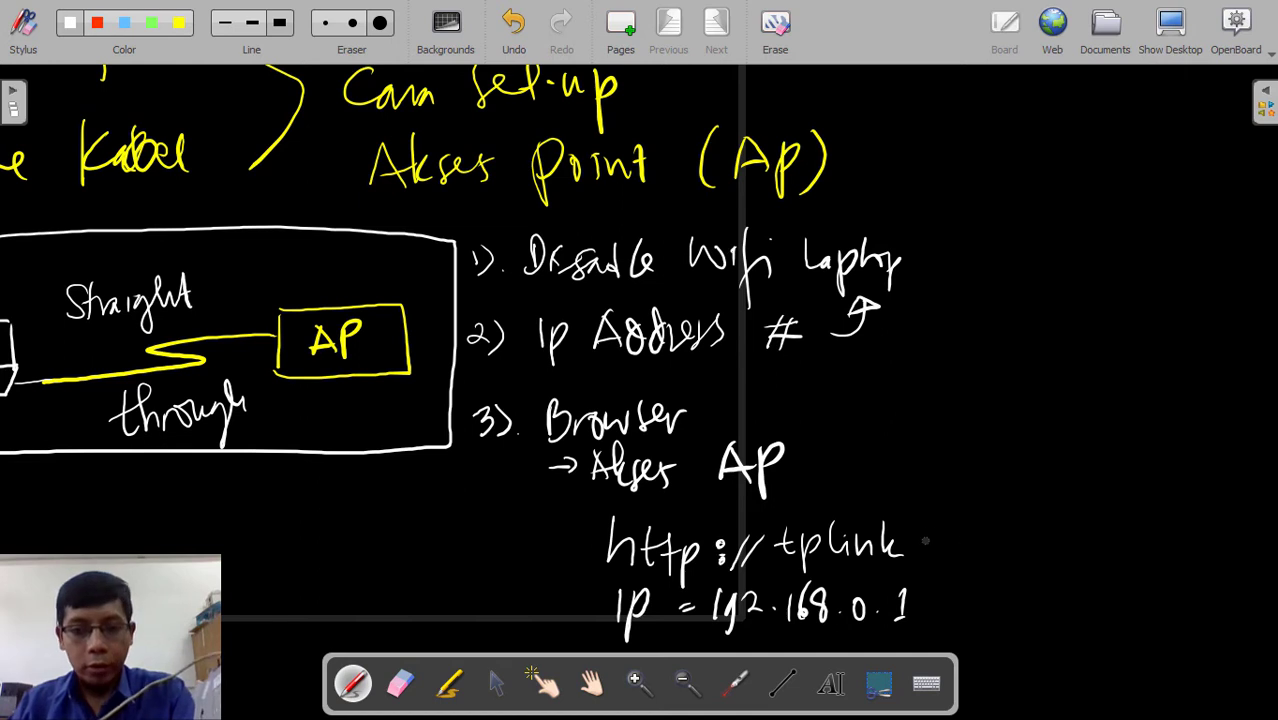
pyautogui.moveTo(922, 542); pyautogui.dragTo(947, 530)
pyautogui.moveTo(950, 530); pyautogui.dragTo(962, 576)
pyautogui.moveTo(957, 546); pyautogui.dragTo(1041, 526)
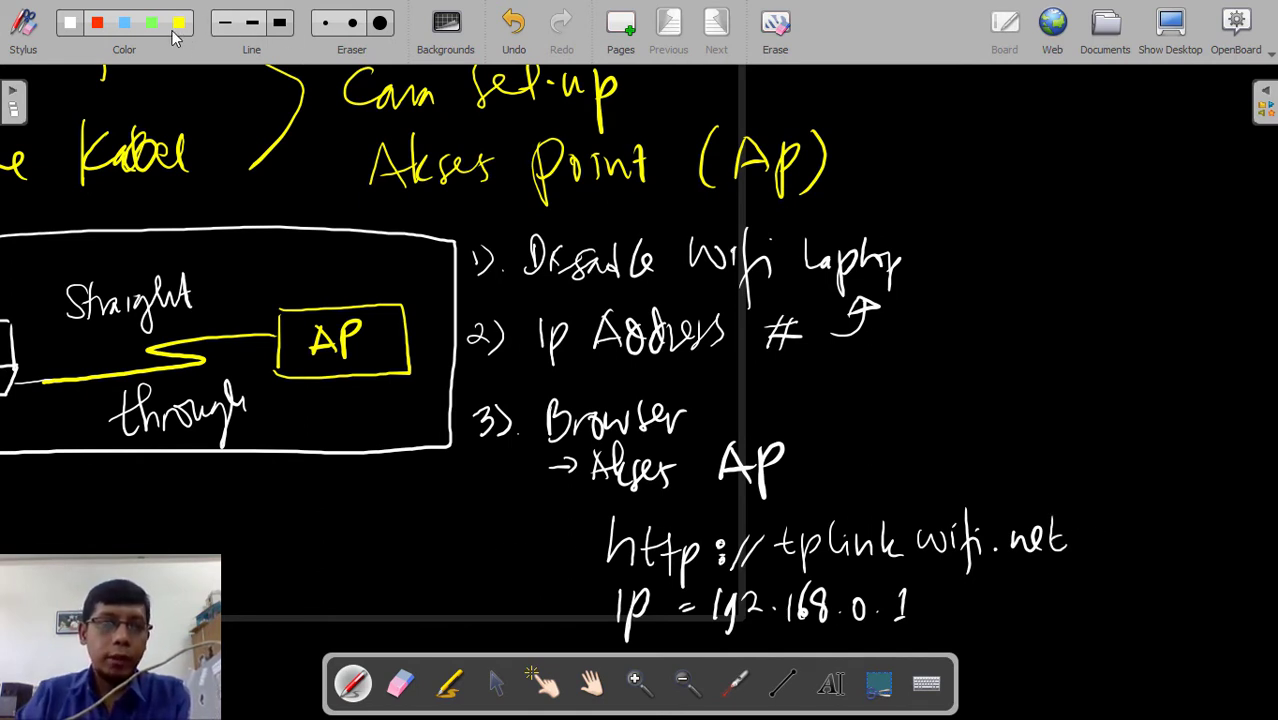
pyautogui.moveTo(1120, 492)
pyautogui.mouseDown()
pyautogui.moveTo(1099, 533)
pyautogui.moveTo(898, 442)
pyautogui.moveTo(824, 446)
pyautogui.moveTo(848, 464)
pyautogui.mouseUp()
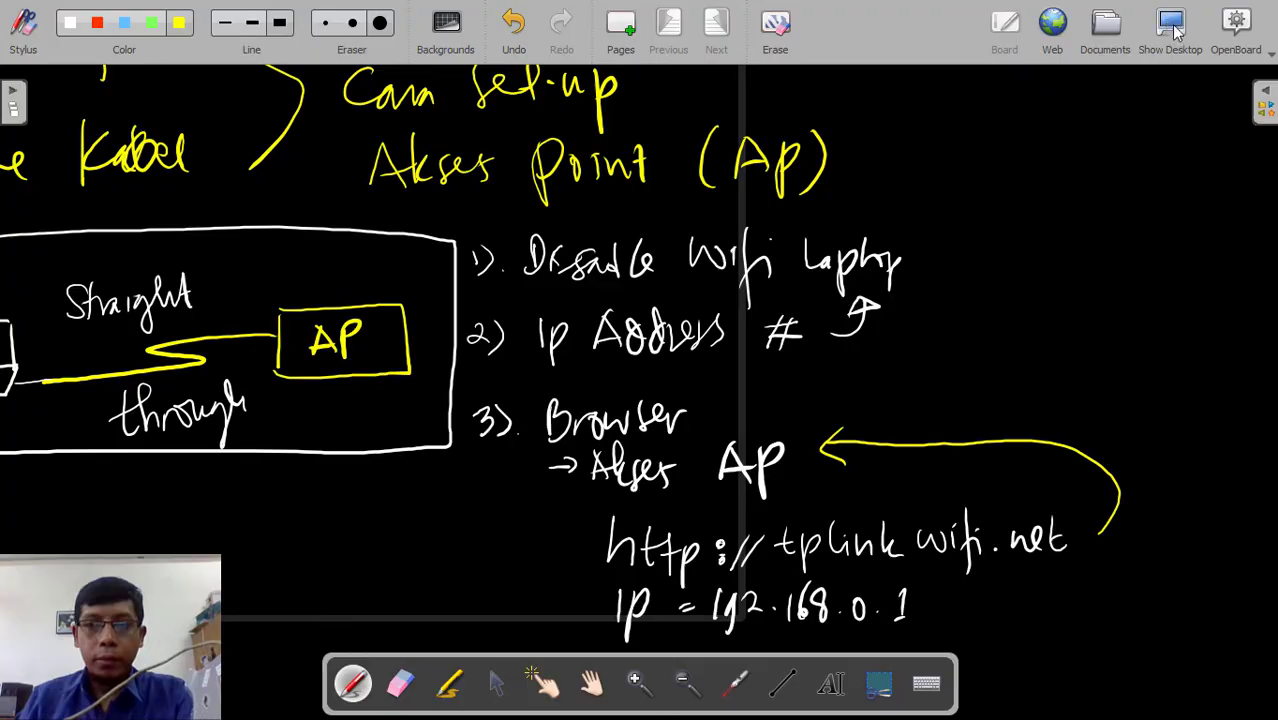
pyautogui.click(1170, 27)
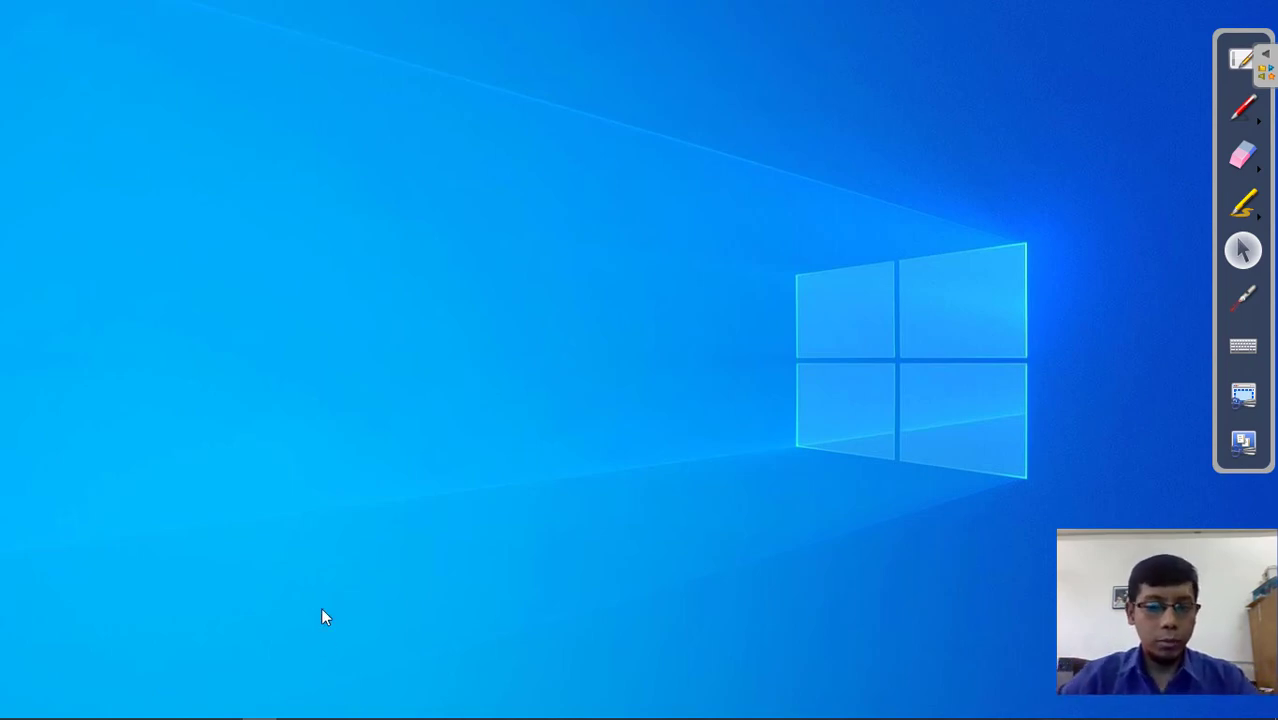
# - Launch Firefox and load tplinkwifi.net
pyautogui.moveTo(205, 708)
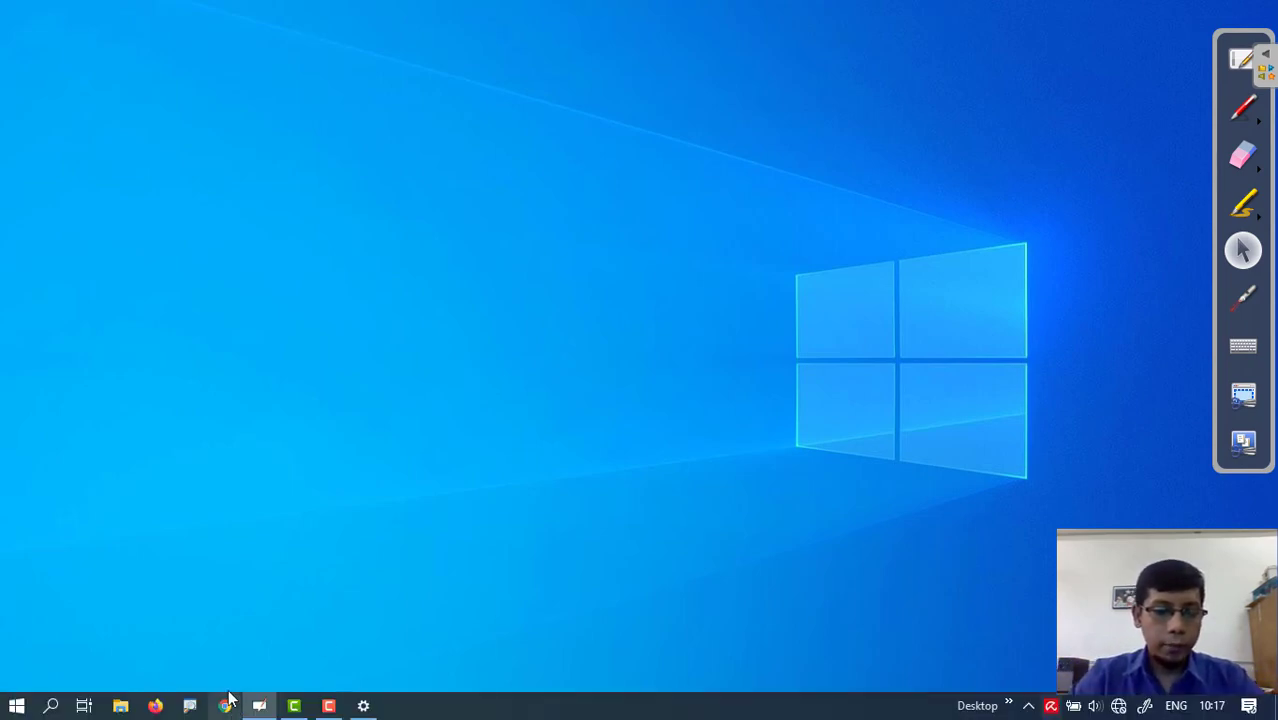
pyautogui.click(155, 706)
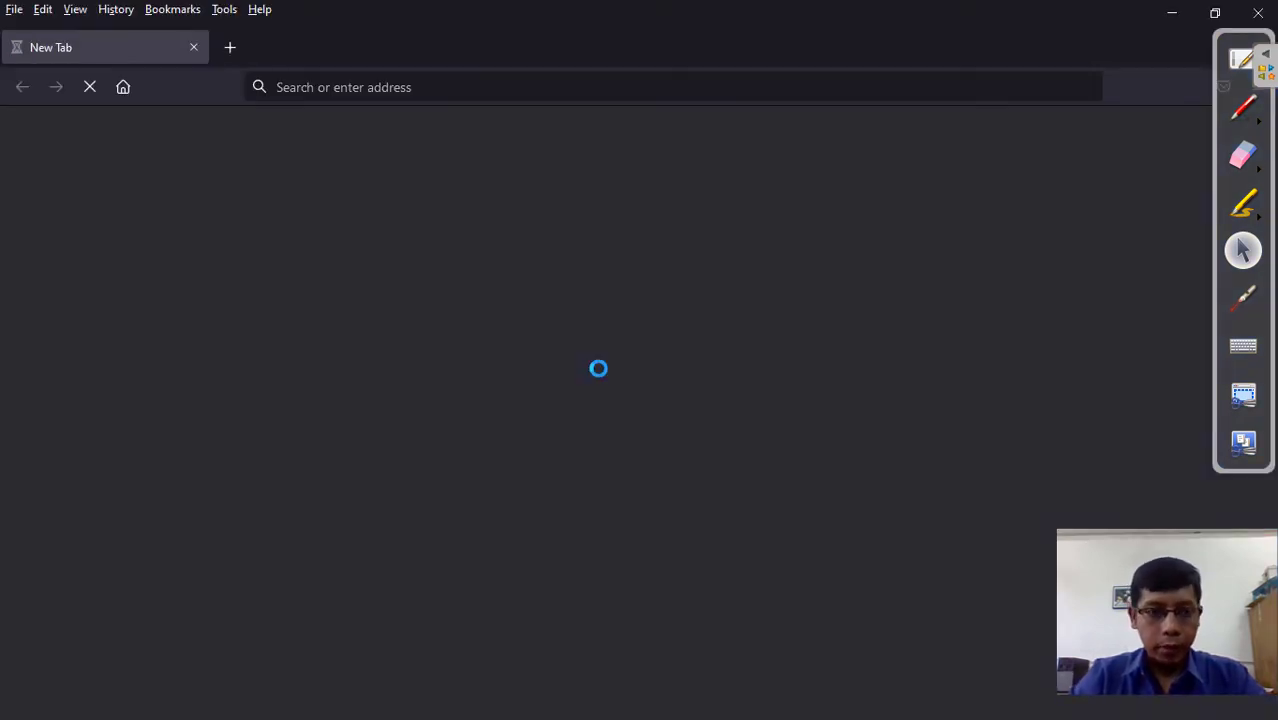
pyautogui.click(475, 86)
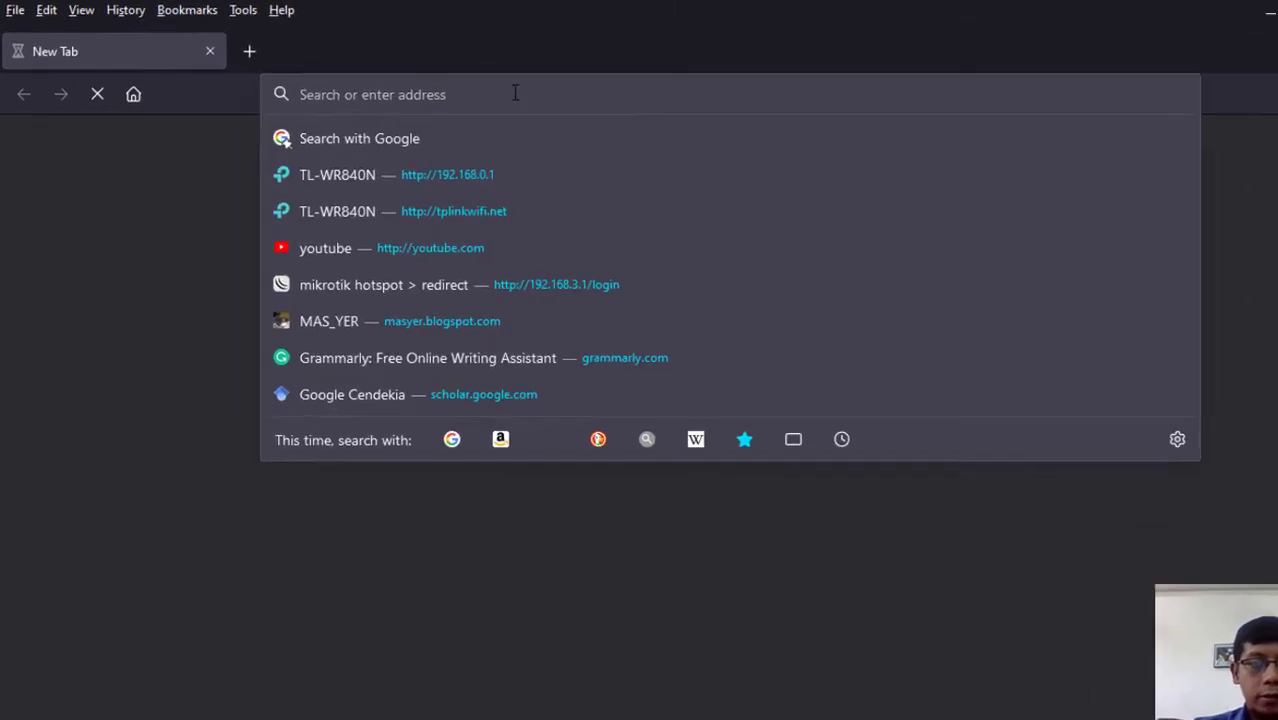
pyautogui.write('tp')
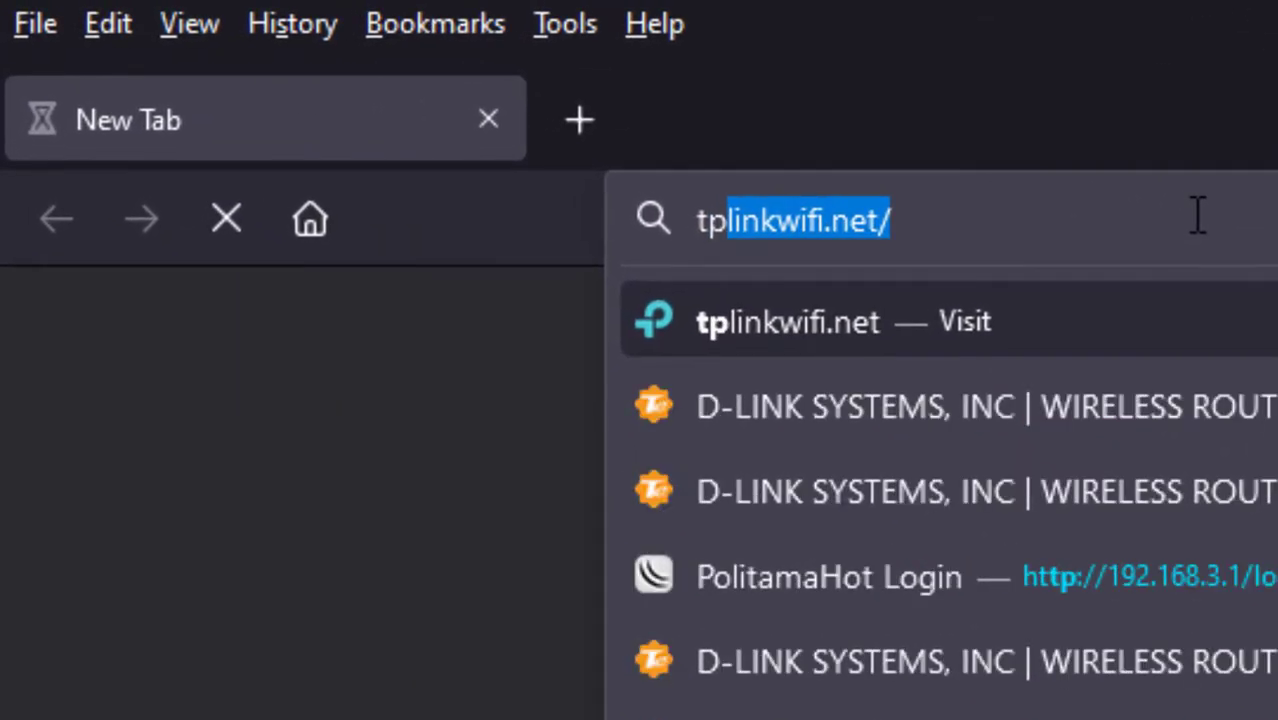
pyautogui.write('link')
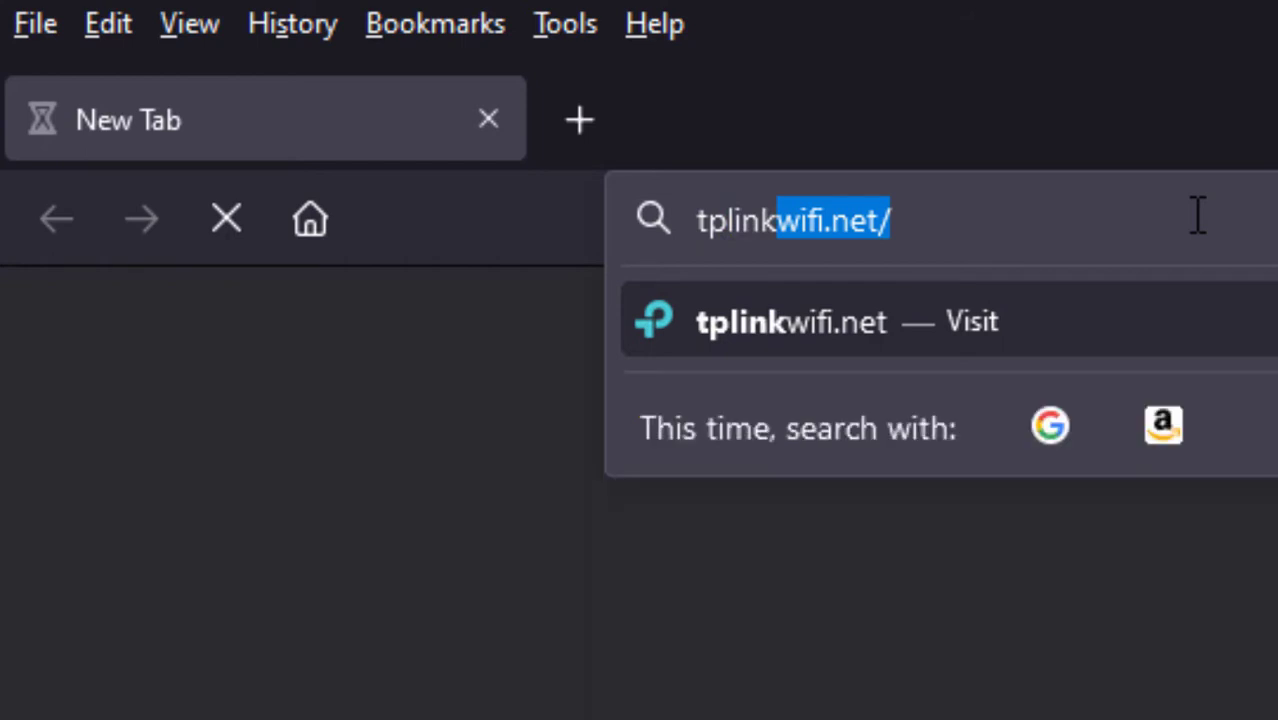
pyautogui.write('wifi')
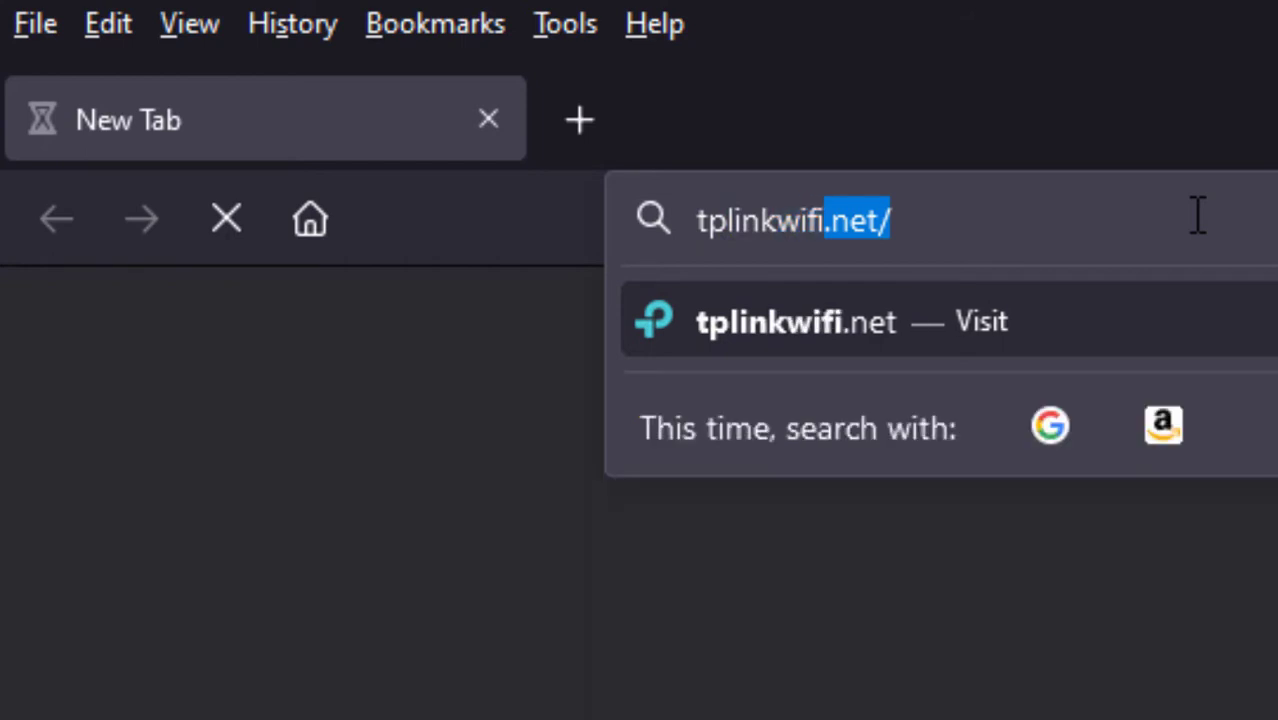
pyautogui.write('.net')
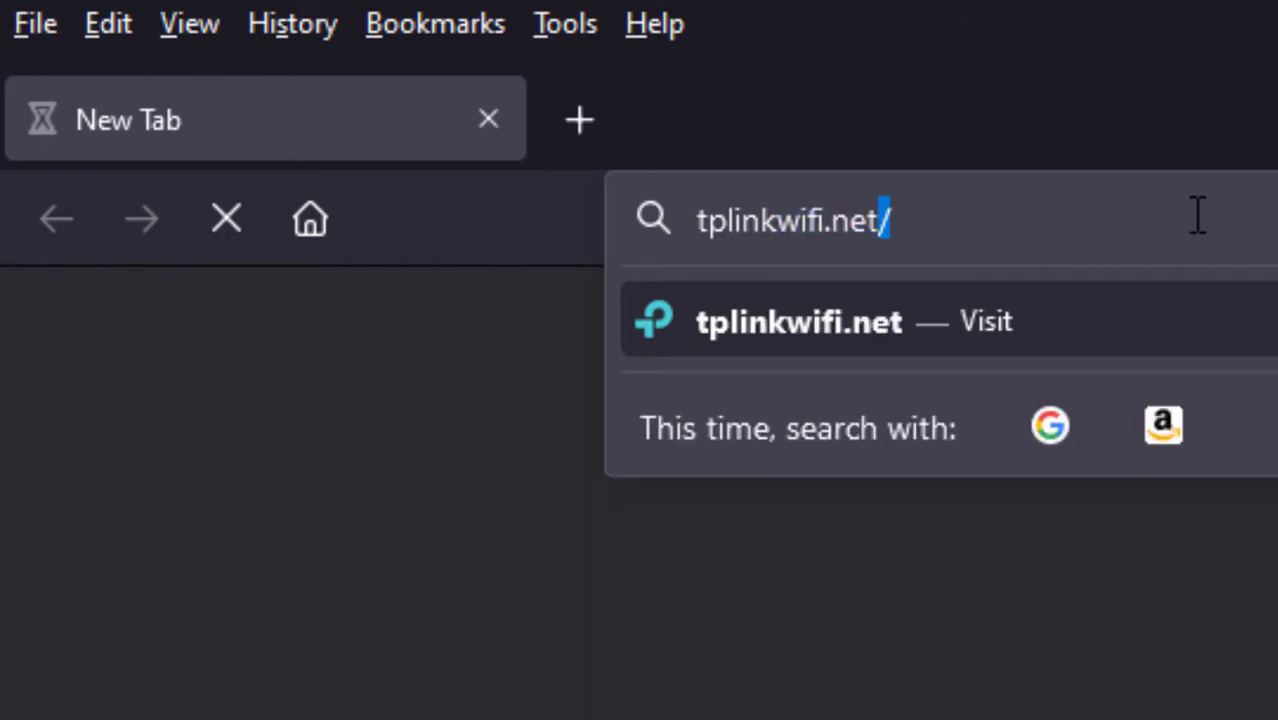
pyautogui.press('Return')
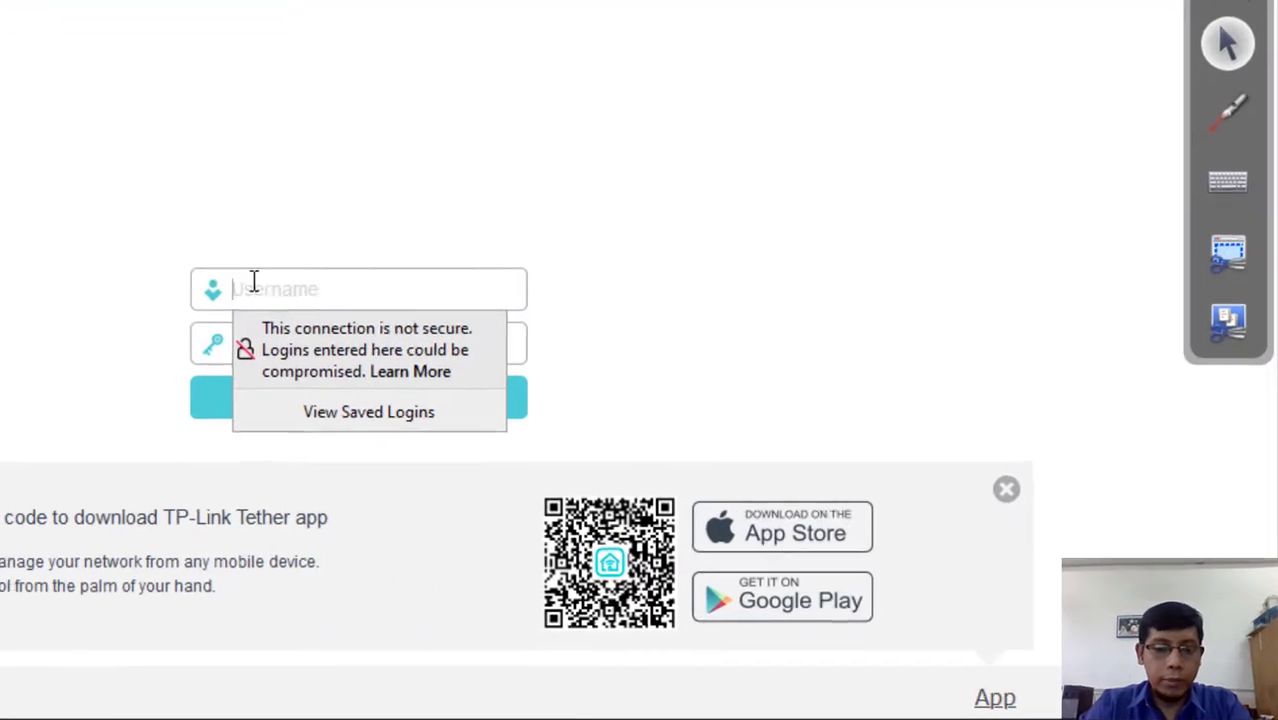
# - Log in to the TP-Link router as admin with its password, dismissing the insecure-login warning
pyautogui.write('admin')
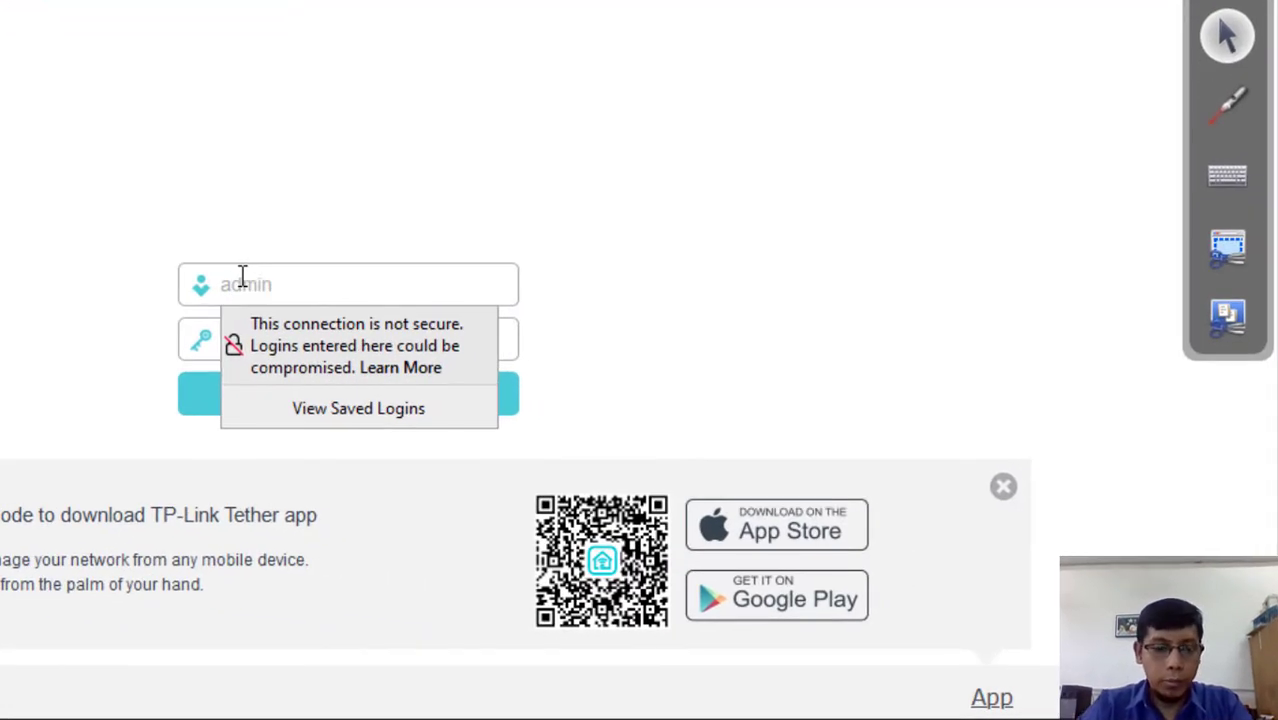
pyautogui.press('Tab')
pyautogui.write('admin')
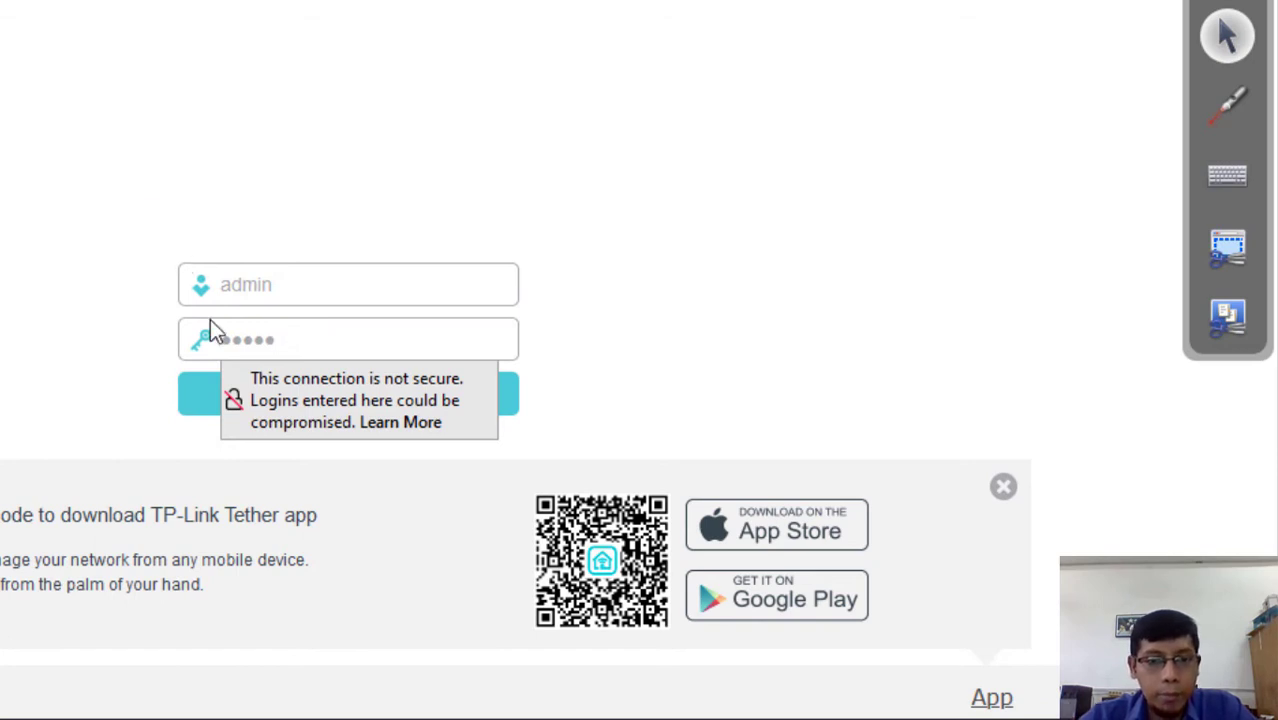
pyautogui.click(298, 339)
pyautogui.hotkey('shift', 'Left')
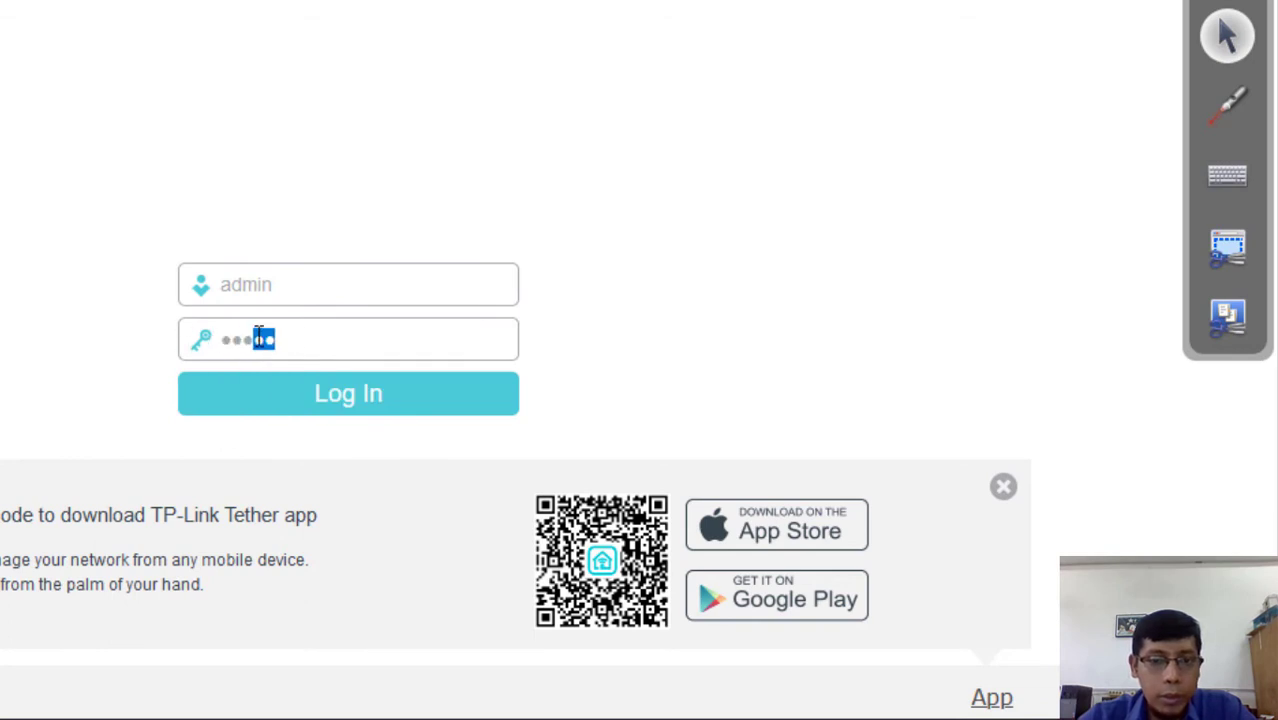
pyautogui.hotkey('shift', 'Home')
pyautogui.click(222, 341)
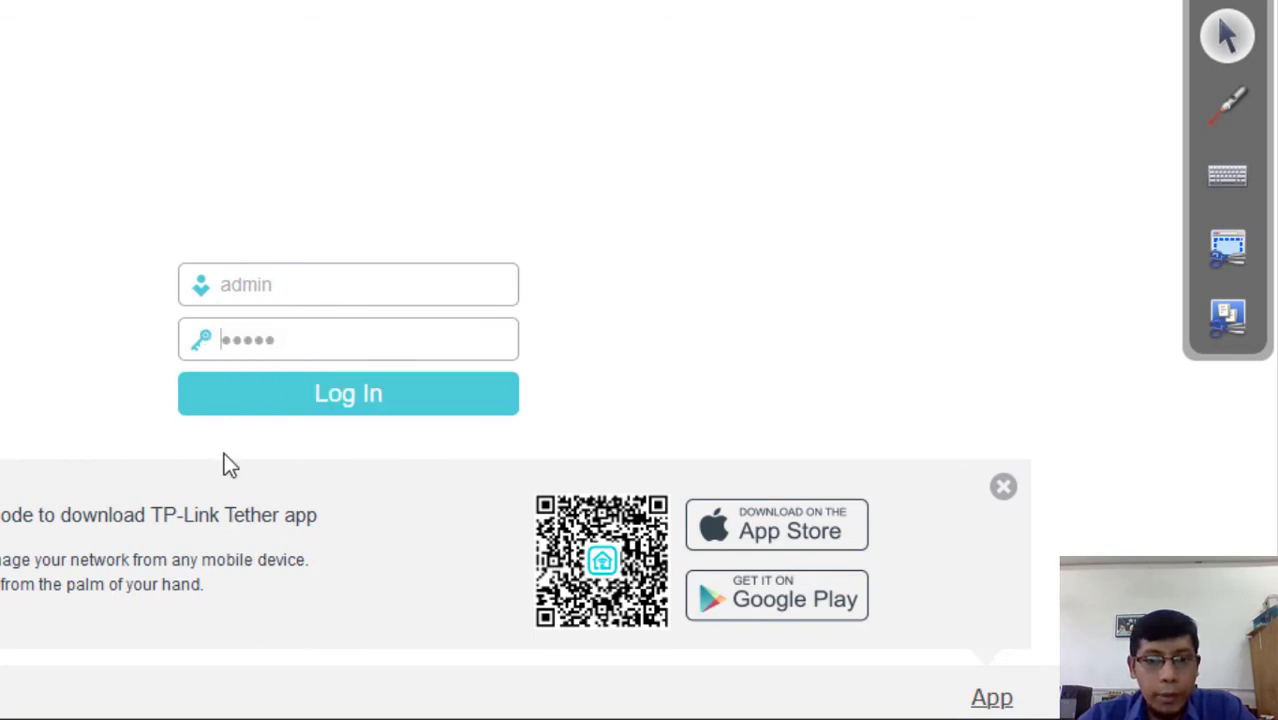
pyautogui.click(328, 400)
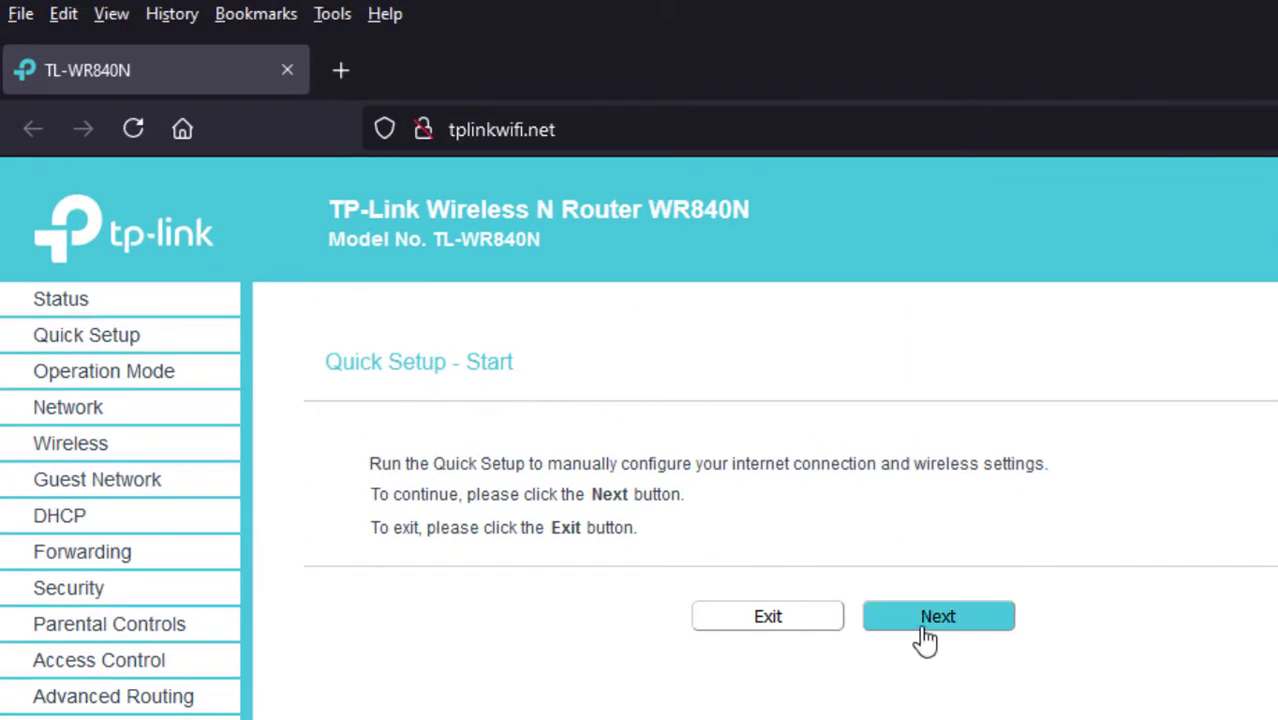
# - Advance Quick Setup to the Operation Mode page, leaving Wireless Router selected
pyautogui.click(960, 620)
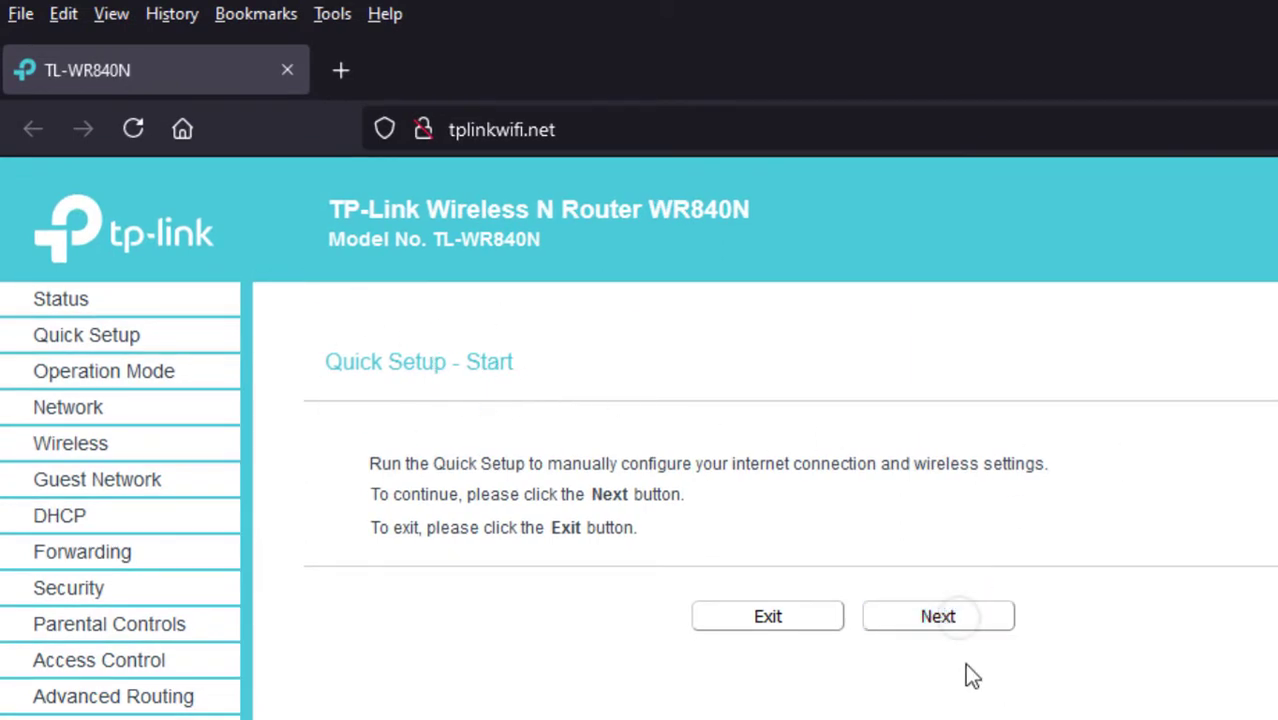
pyautogui.click(934, 620)
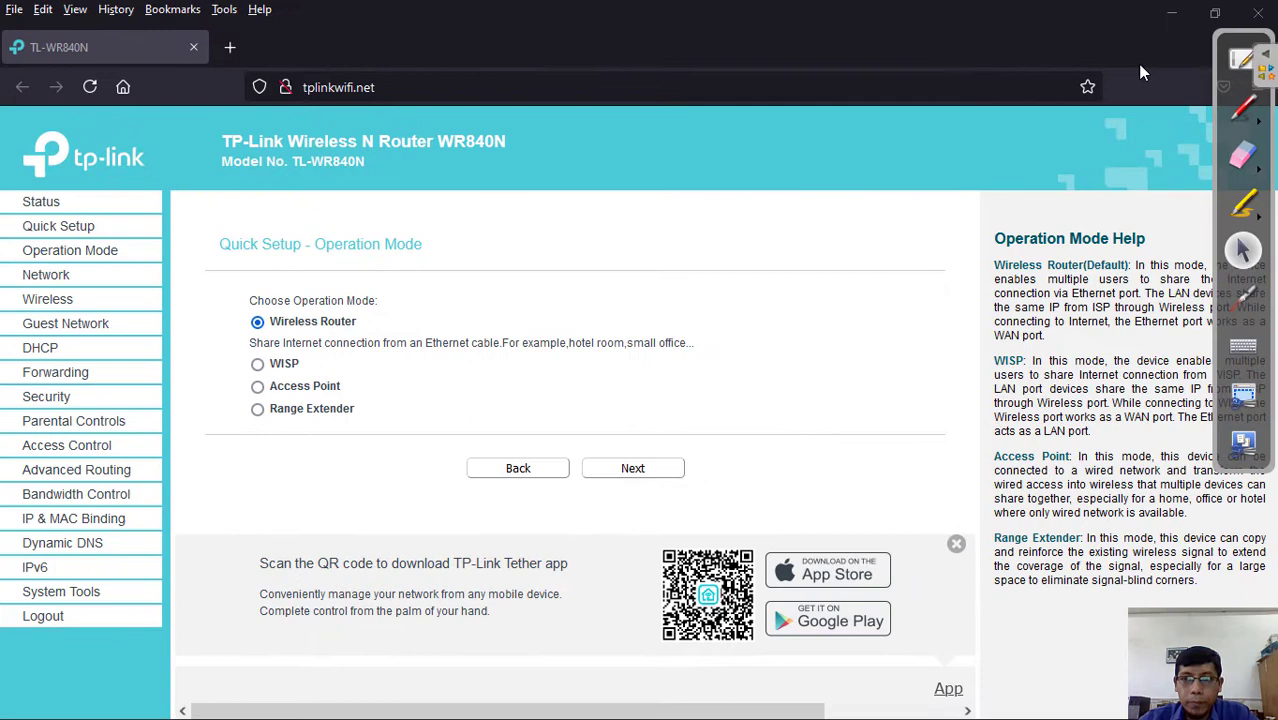
pyautogui.click(1243, 60)
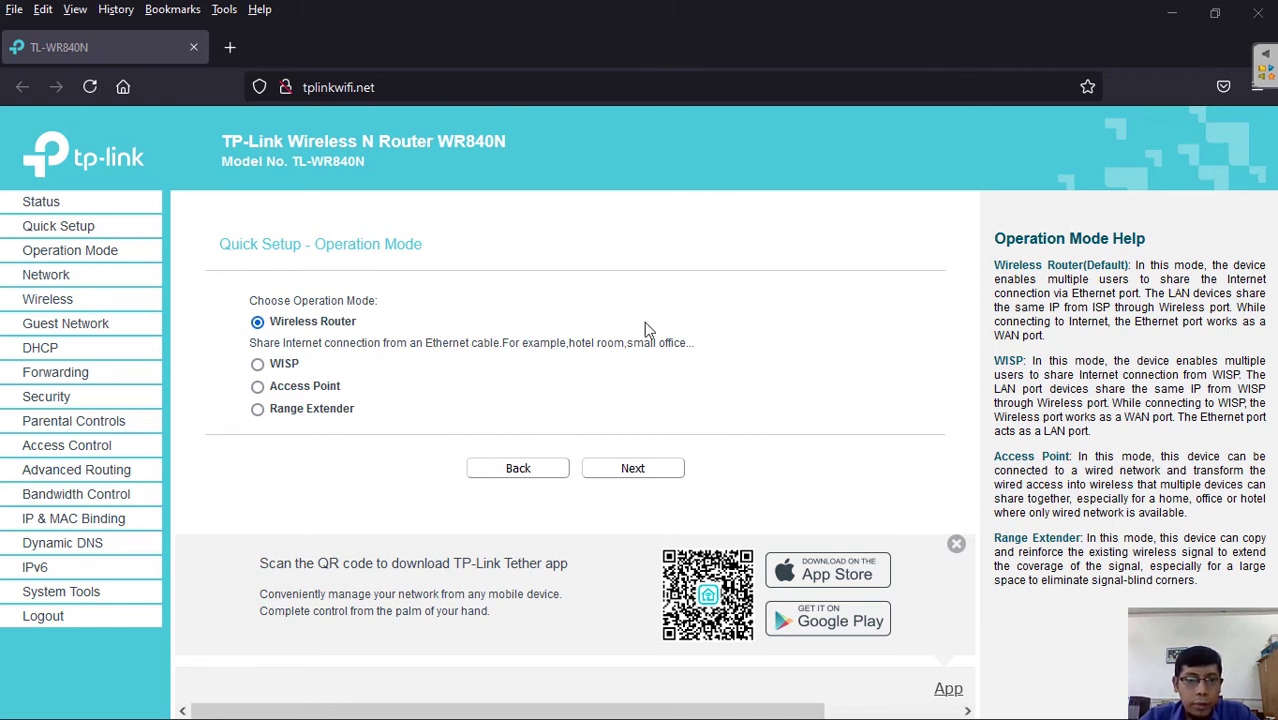
# - Compare WISP, Access Point and Range Extender modes, then continue with Access Point
pyautogui.click(257, 364)
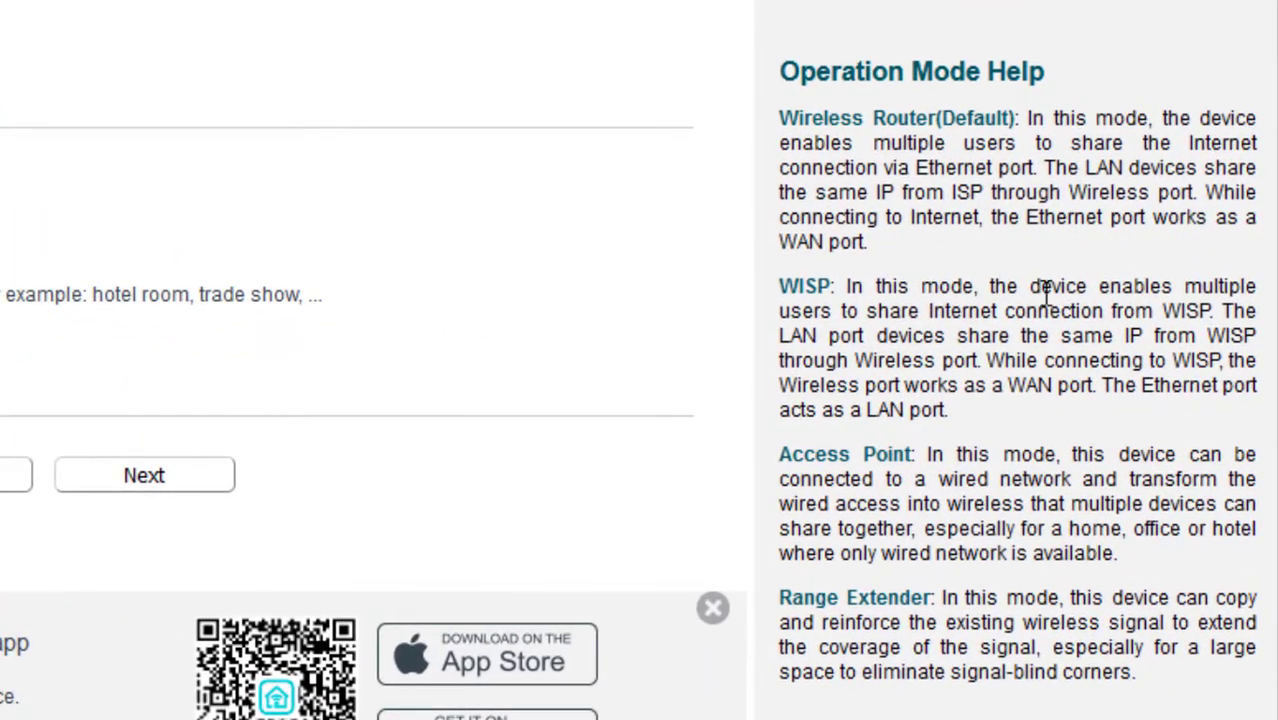
pyautogui.moveTo(1049, 355); pyautogui.dragTo(562, 356)
pyautogui.moveTo(88, 278); pyautogui.dragTo(158, 235)
pyautogui.click(160, 220)
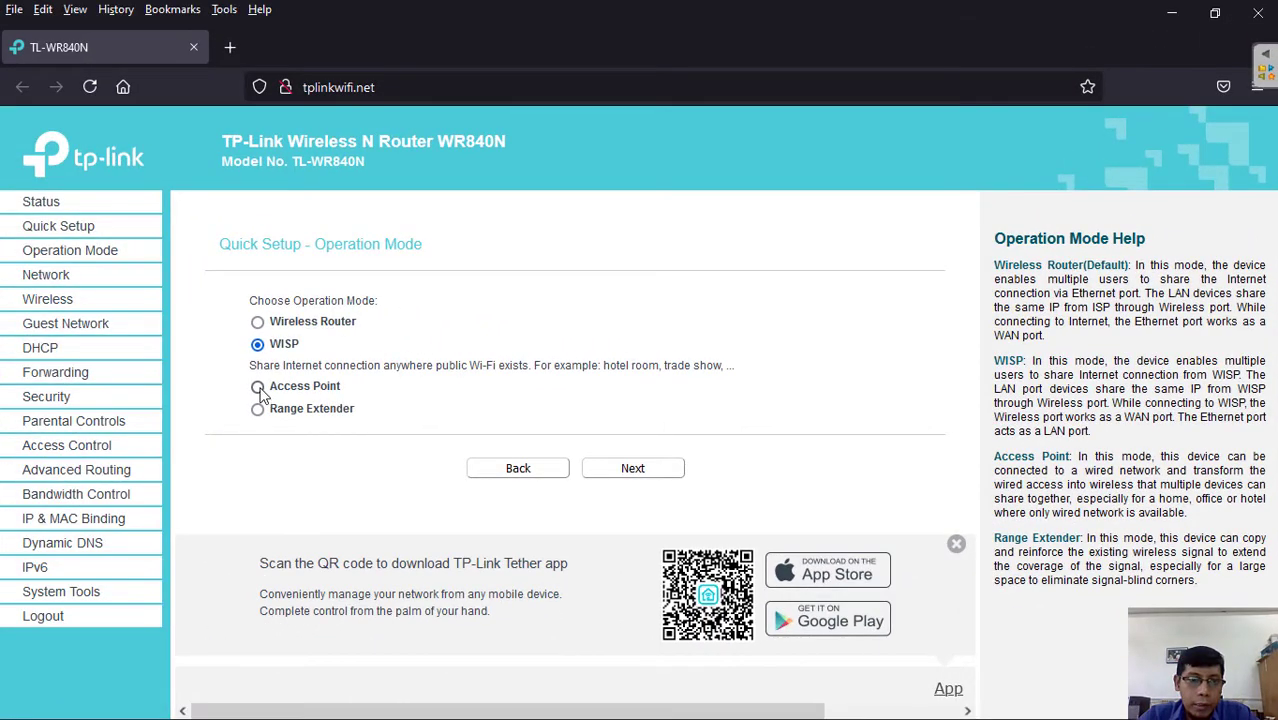
pyautogui.click(173, 381)
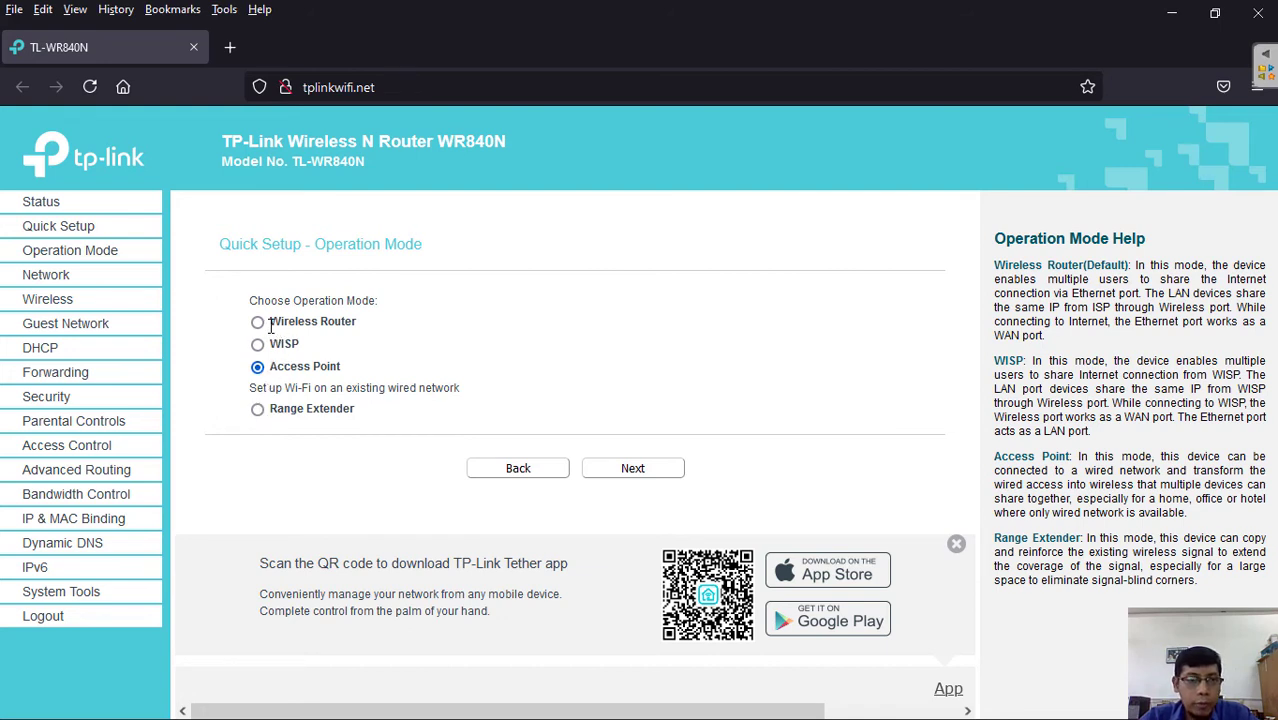
pyautogui.click(262, 409)
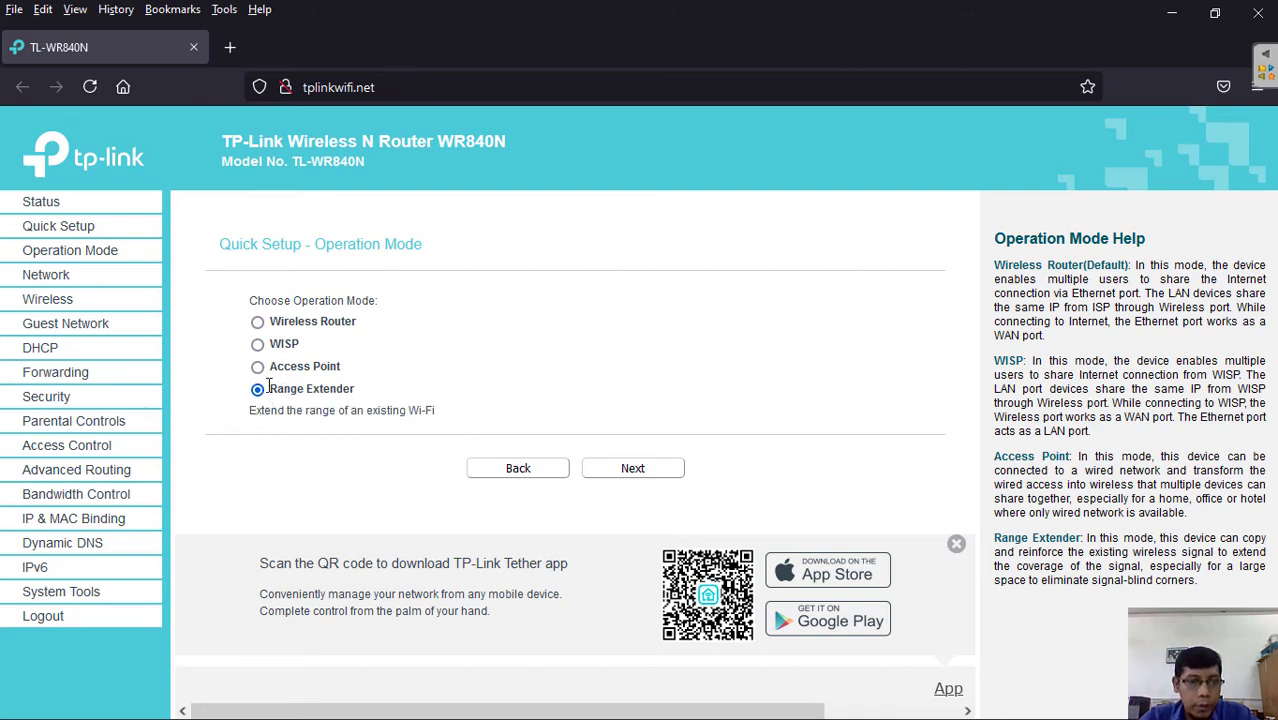
pyautogui.click(259, 366)
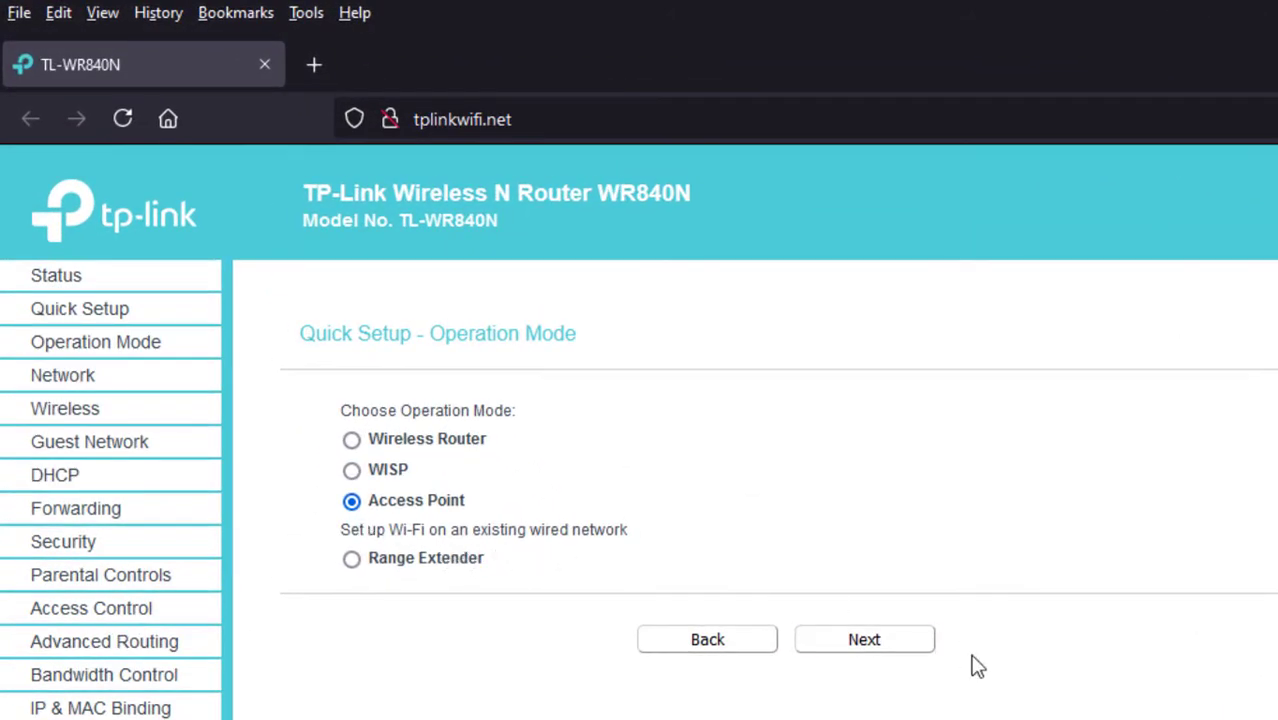
pyautogui.click(868, 652)
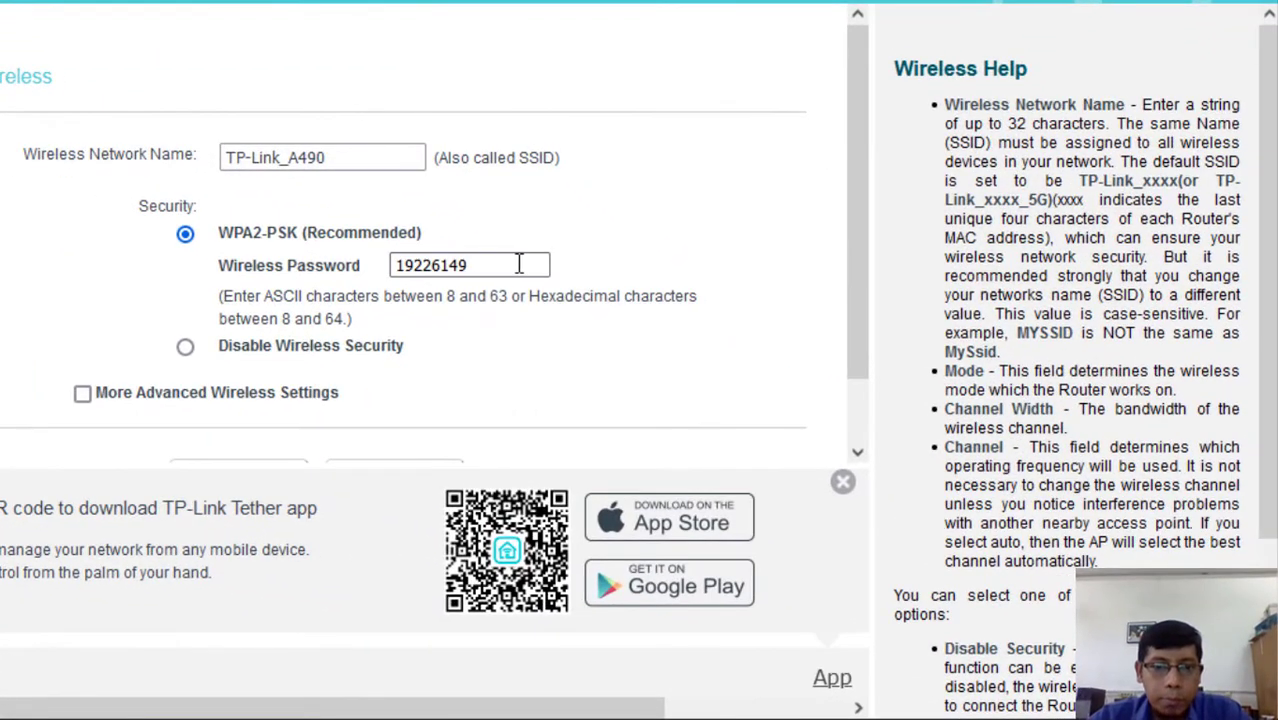
pyautogui.click(496, 264)
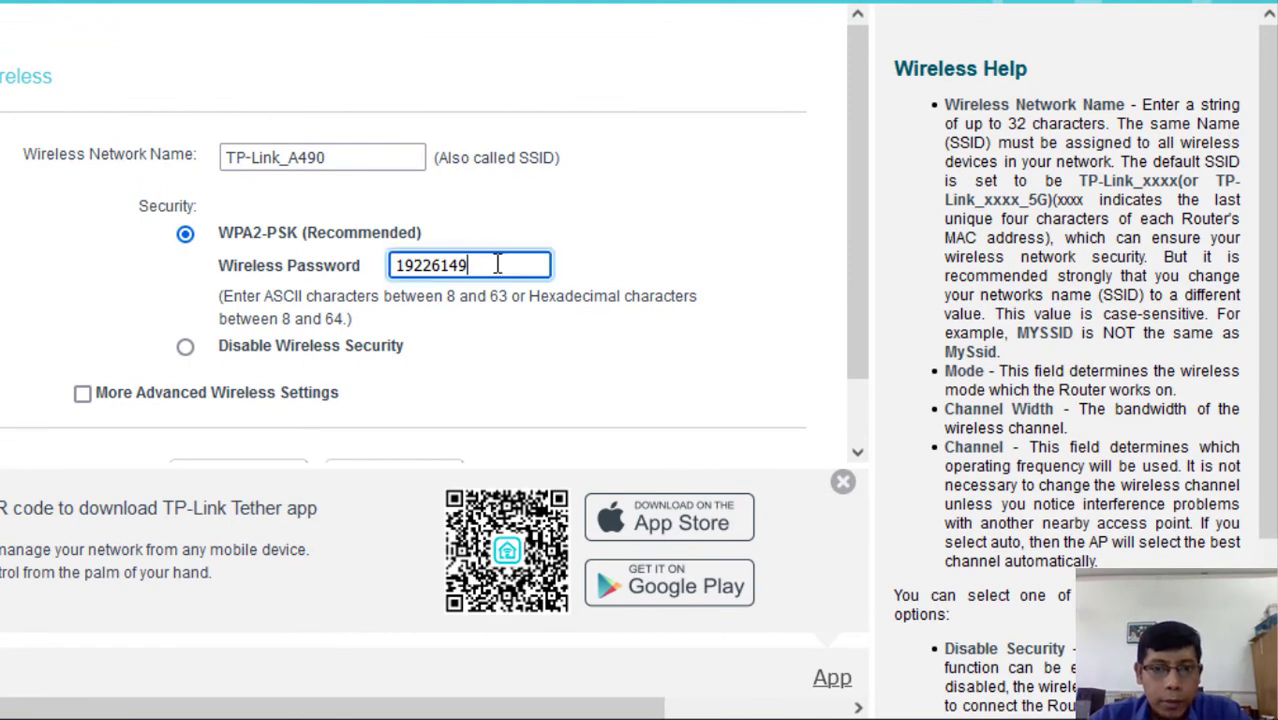
pyautogui.moveTo(470, 266); pyautogui.dragTo(388, 269)
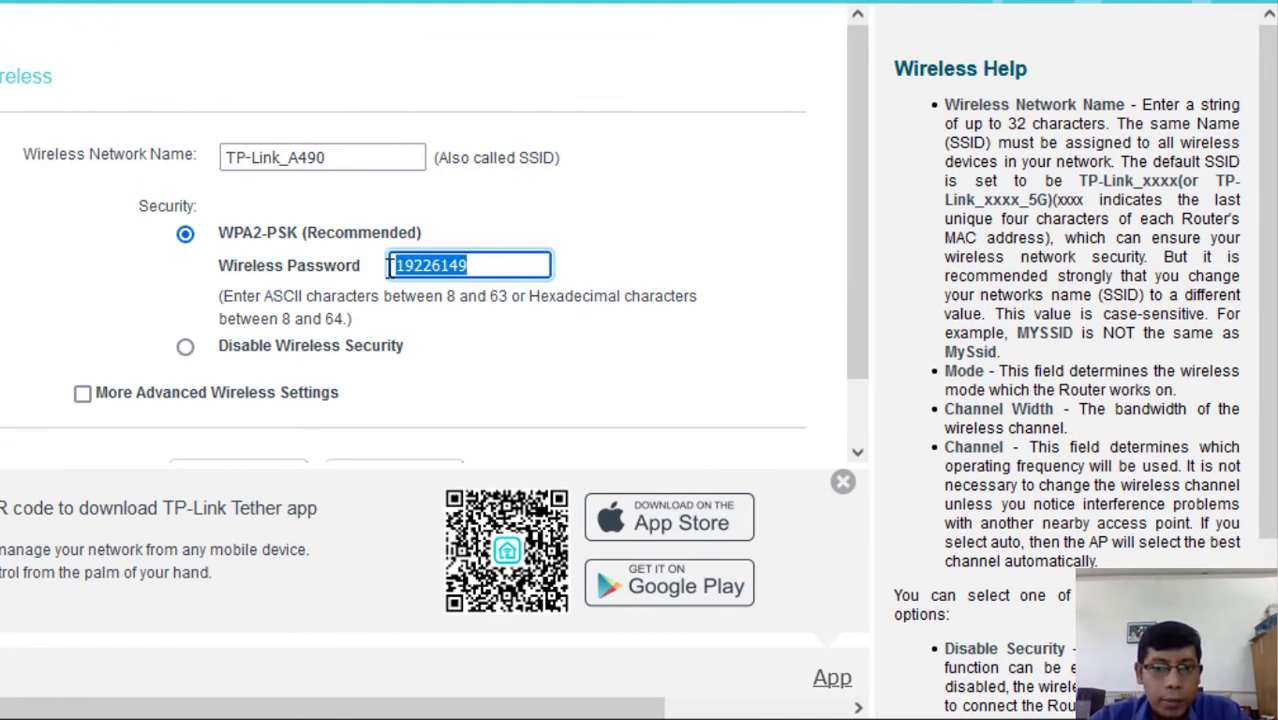
pyautogui.click(391, 268)
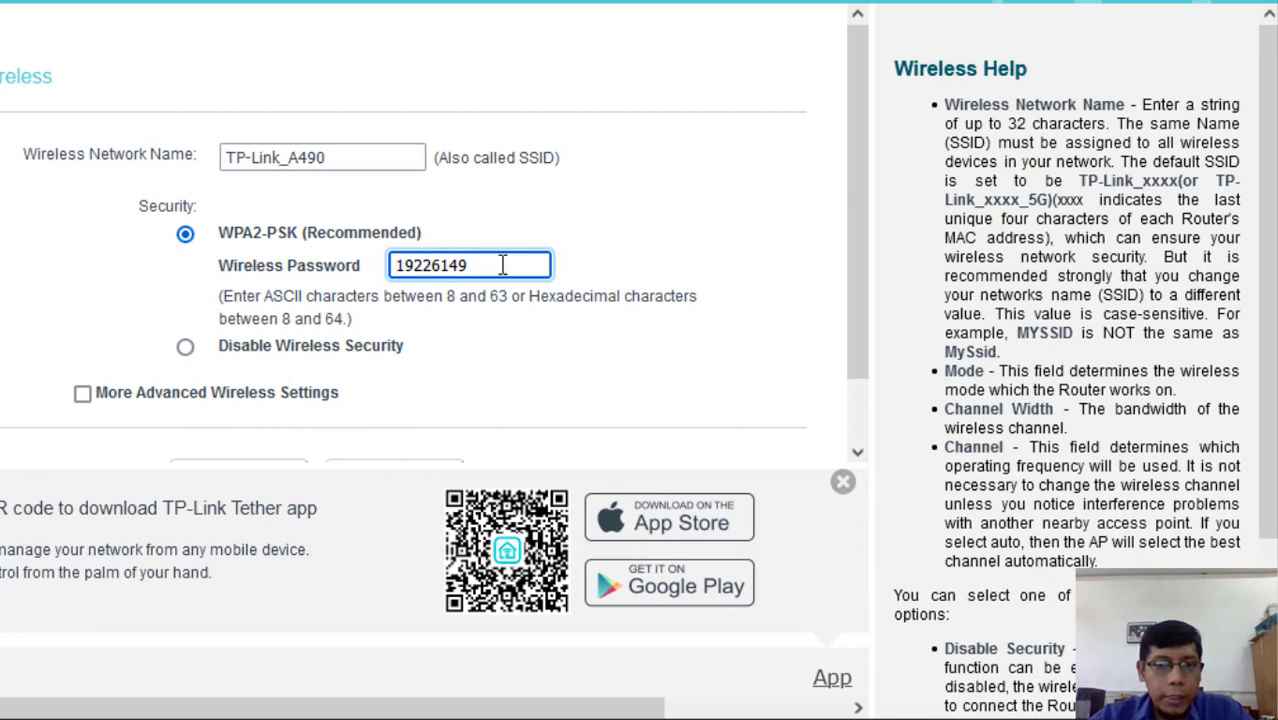
pyautogui.moveTo(467, 265); pyautogui.dragTo(384, 261)
pyautogui.click(490, 262)
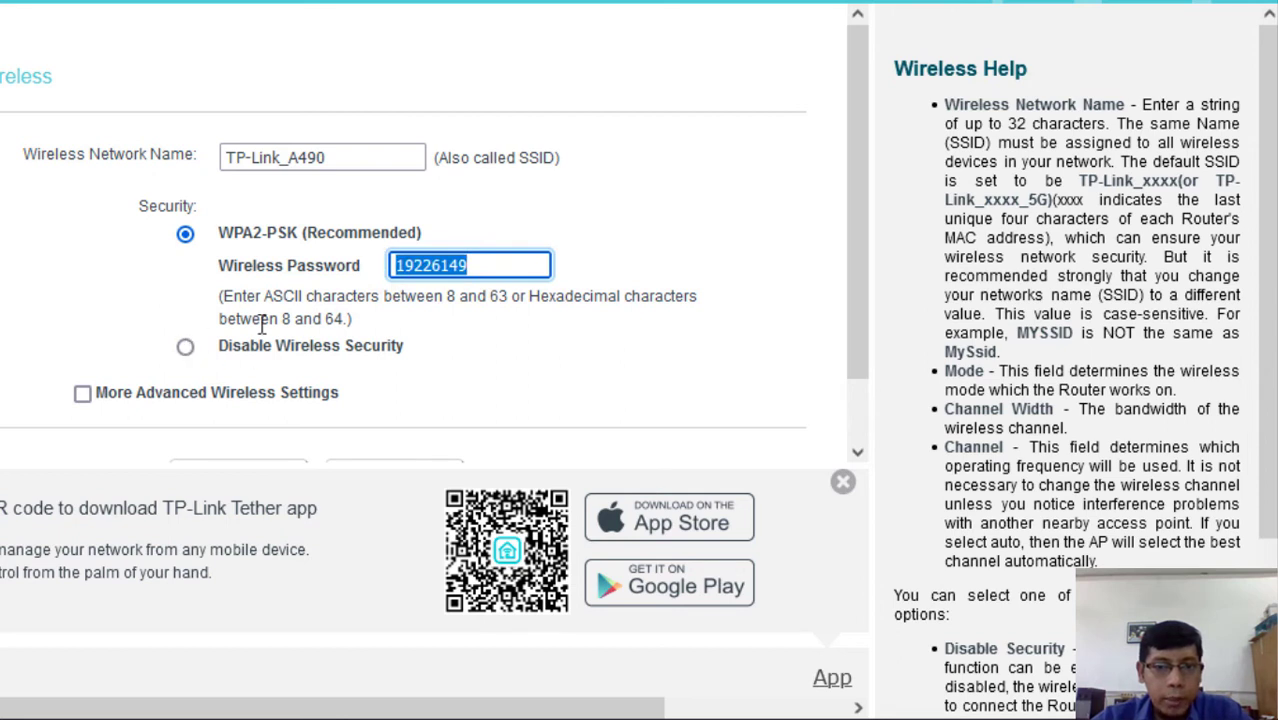
pyautogui.click(468, 257)
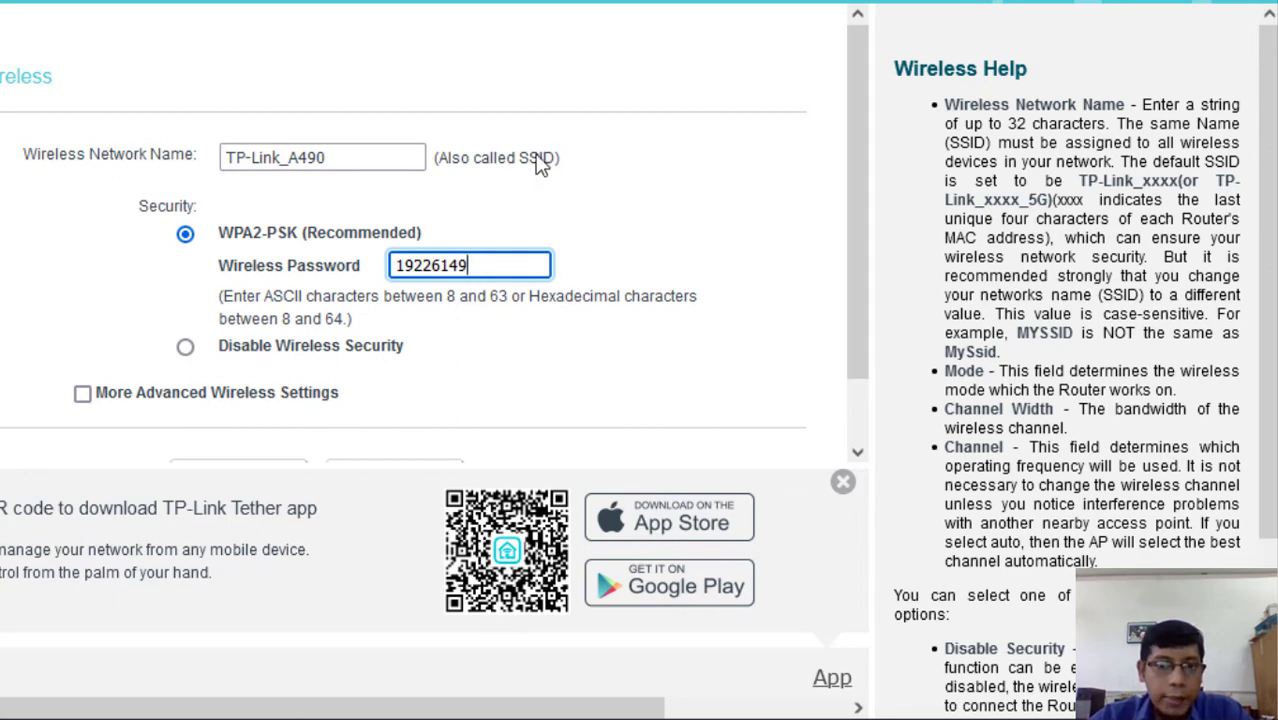
pyautogui.moveTo(338, 158); pyautogui.dragTo(213, 157)
pyautogui.click(219, 160)
pyautogui.click(343, 160)
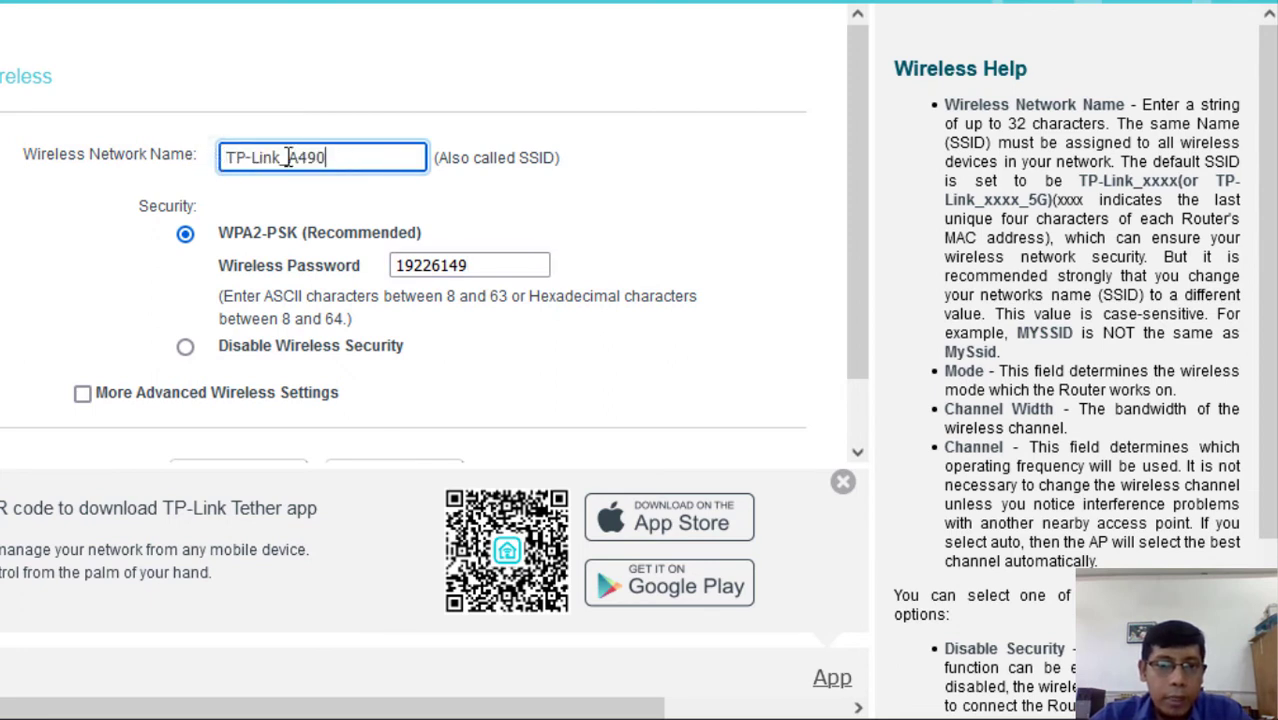
pyautogui.tripleClick(231, 151)
pyautogui.press('Right')
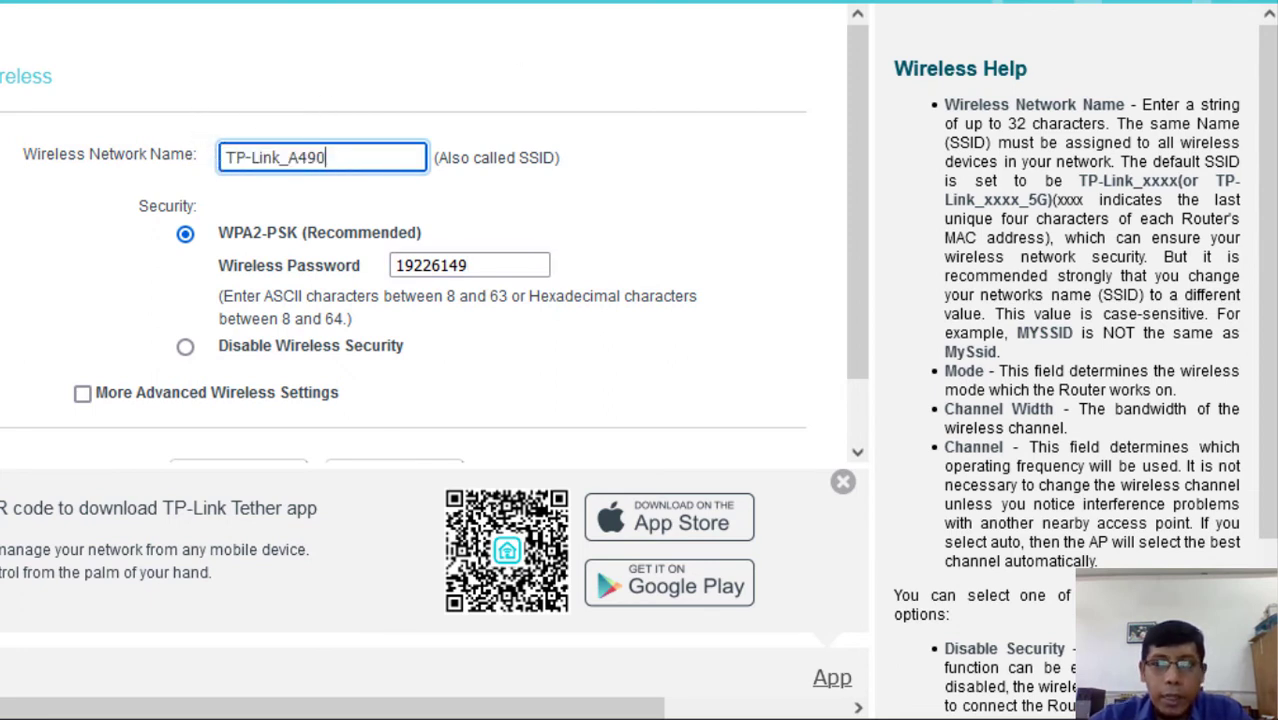
pyautogui.scroll(-1, 420, 250)
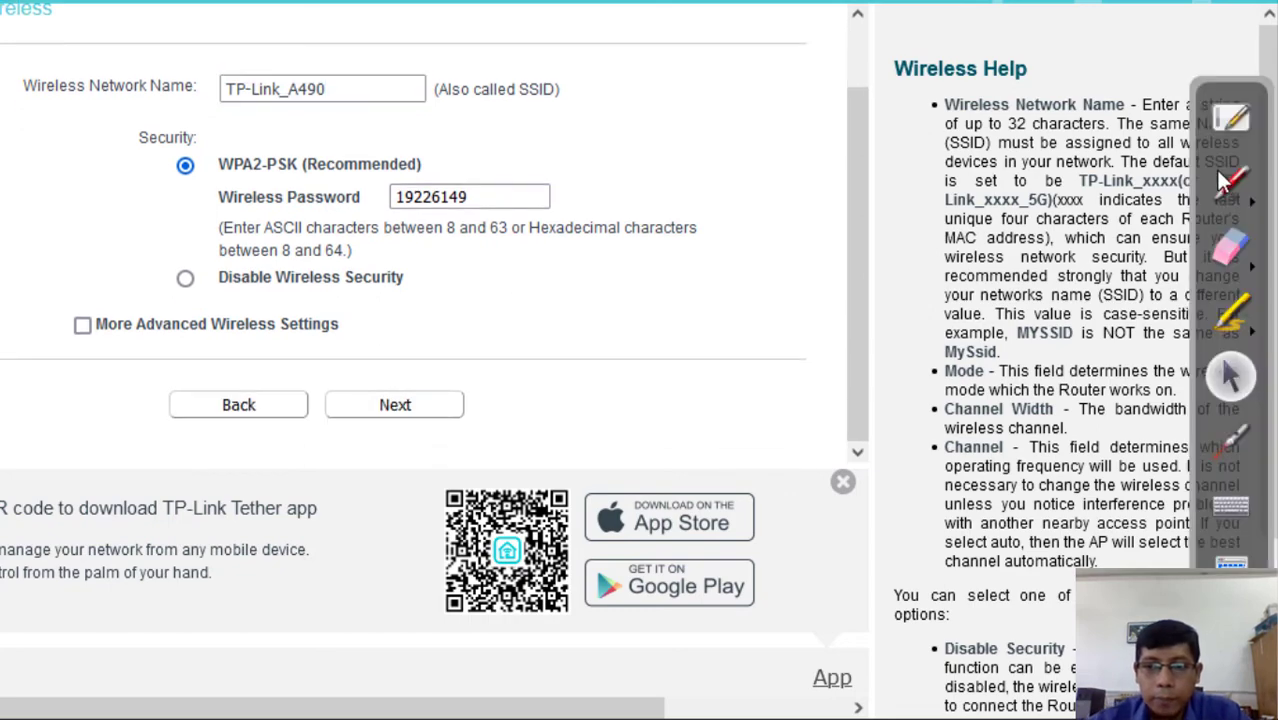
# - Annotate the SSID field with a yellow arrow and the word 'Hotspot'
pyautogui.click(1228, 180)
pyautogui.moveTo(344, 2)
pyautogui.mouseDown()
pyautogui.moveTo(315, 42)
pyautogui.moveTo(339, 55)
pyautogui.mouseUp()
pyautogui.moveTo(493, 15); pyautogui.dragTo(511, 75)
pyautogui.moveTo(498, 58)
pyautogui.mouseDown()
pyautogui.moveTo(549, 50)
pyautogui.moveTo(566, 20)
pyautogui.moveTo(628, 62)
pyautogui.moveTo(672, 62)
pyautogui.moveTo(664, 82)
pyautogui.mouseUp()
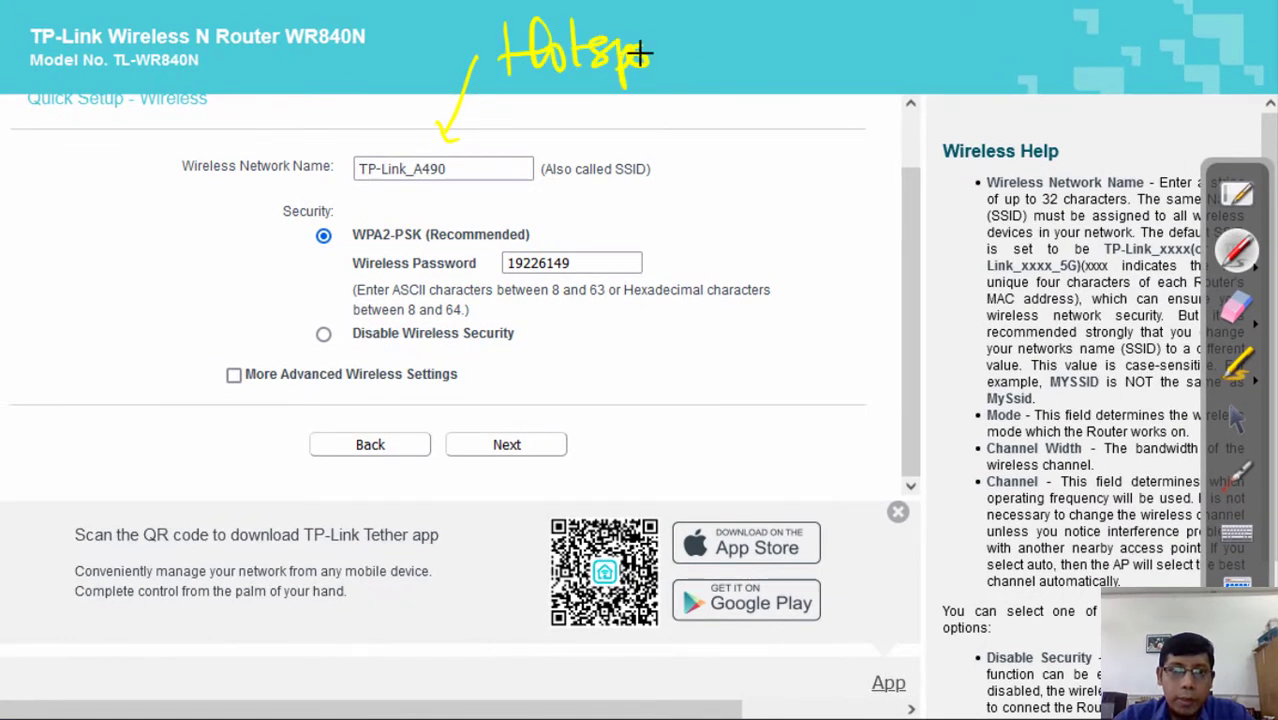
pyautogui.moveTo(652, 60); pyautogui.dragTo(676, 58)
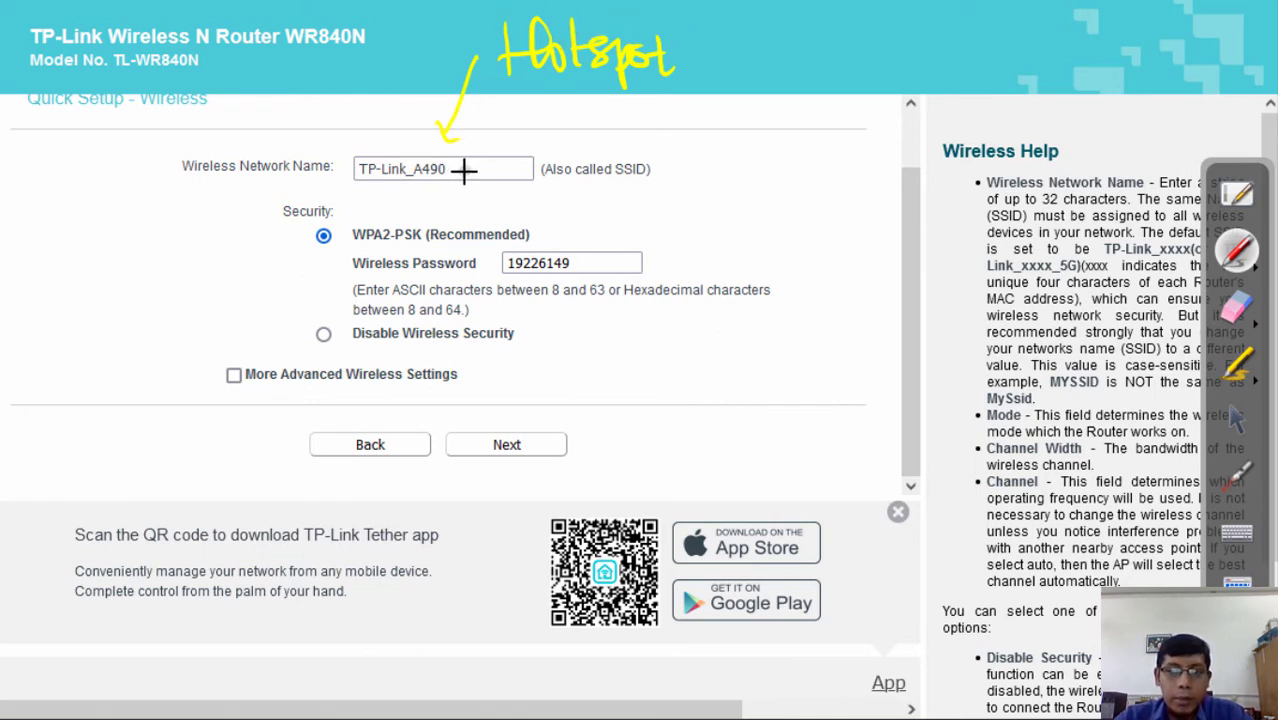
# - Erase the Hotspot note and return to the whiteboard of setup notes
pyautogui.click(1230, 310)
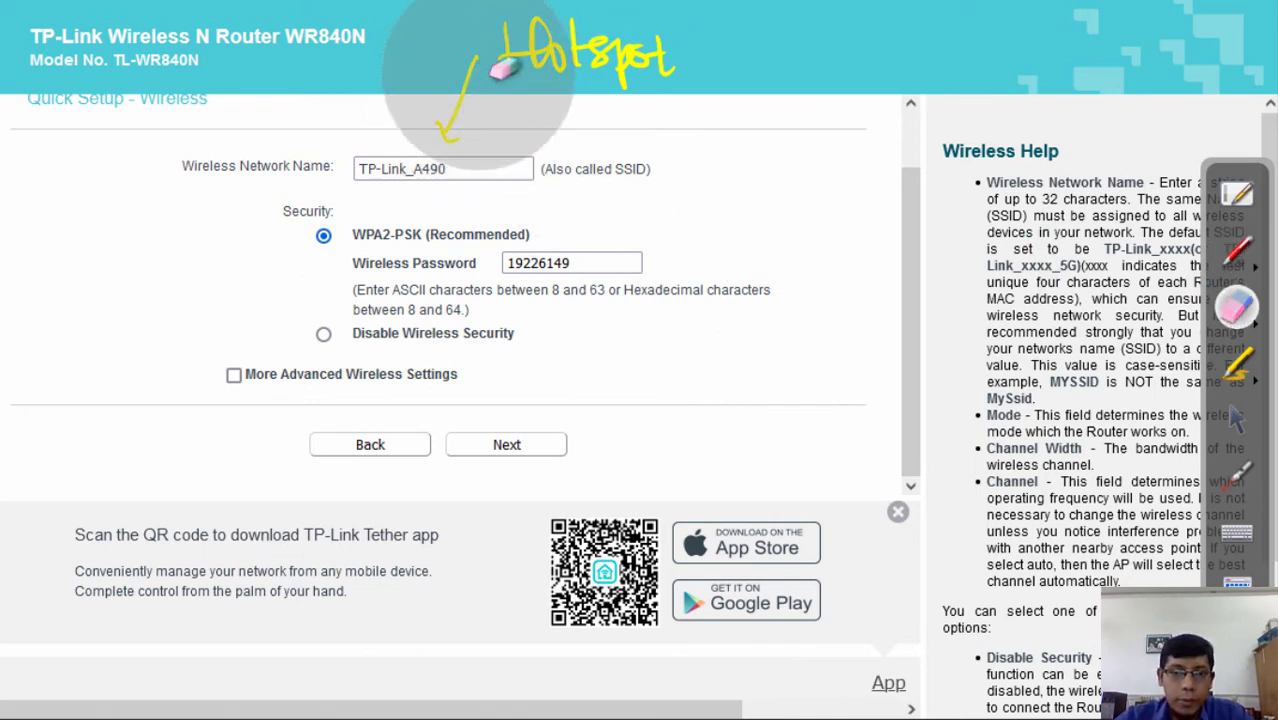
pyautogui.moveTo(505, 68); pyautogui.dragTo(640, 70)
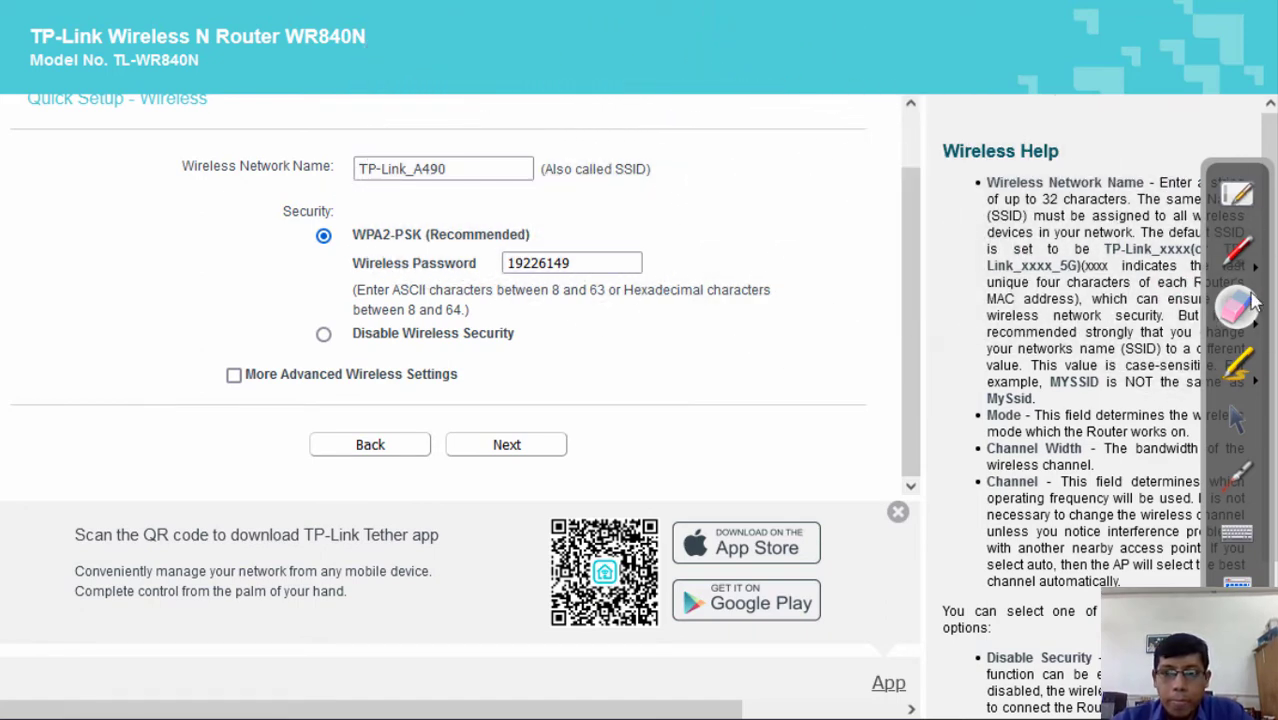
pyautogui.click(1236, 196)
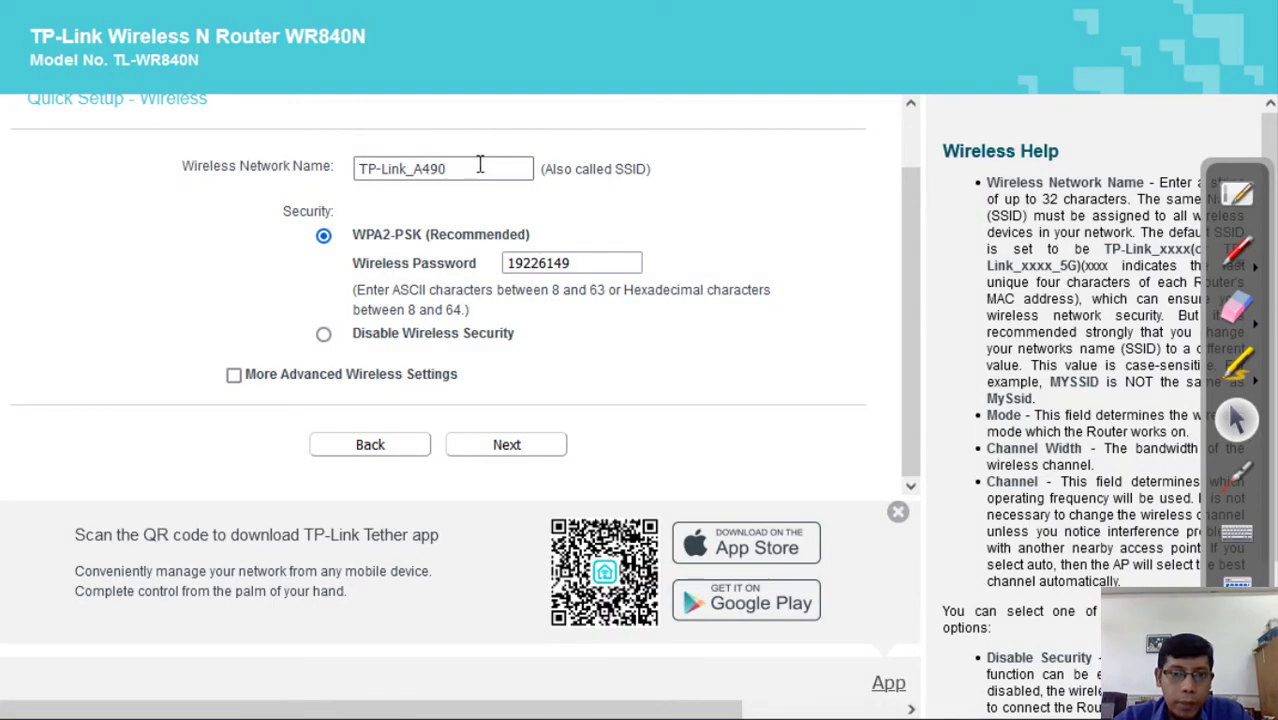
# - Replace the Wireless Network Name with 'LAB HW'
pyautogui.moveTo(479, 166); pyautogui.dragTo(362, 166)
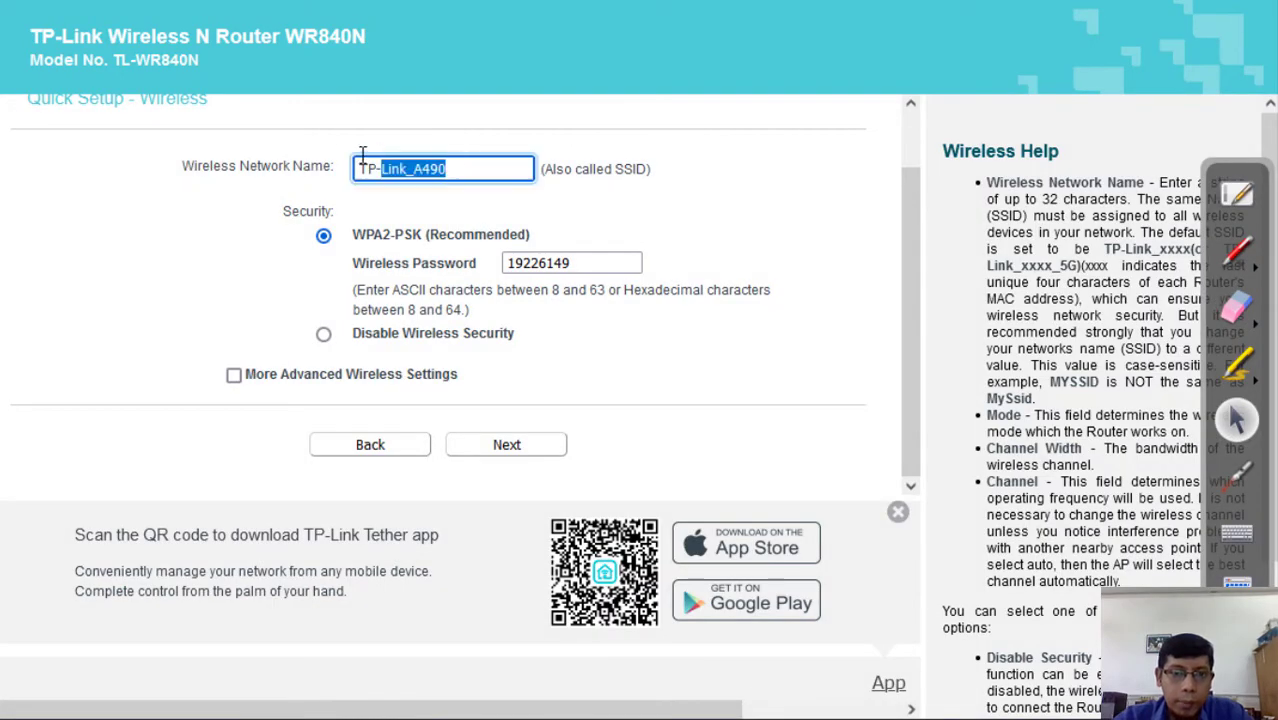
pyautogui.scroll(2, 599, 71)
pyautogui.press('BackSpace')
pyautogui.press('BackSpace')
pyautogui.press('BackSpace')
pyautogui.press('BackSpace')
pyautogui.press('BackSpace')
pyautogui.press('BackSpace')
pyautogui.press('BackSpace')
pyautogui.press('BackSpace')
pyautogui.press('BackSpace')
pyautogui.press('BackSpace')
pyautogui.press('BackSpace')
pyautogui.press('BackSpace')
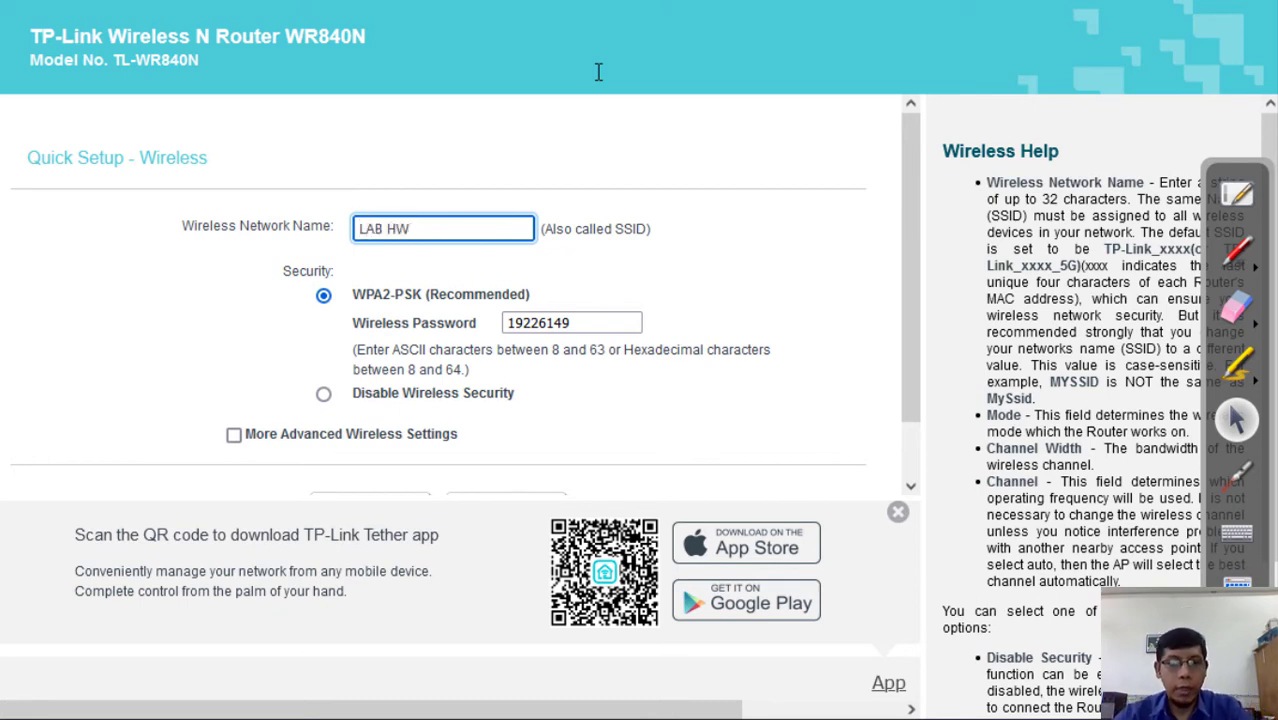
pyautogui.moveTo(358, 229); pyautogui.dragTo(400, 314)
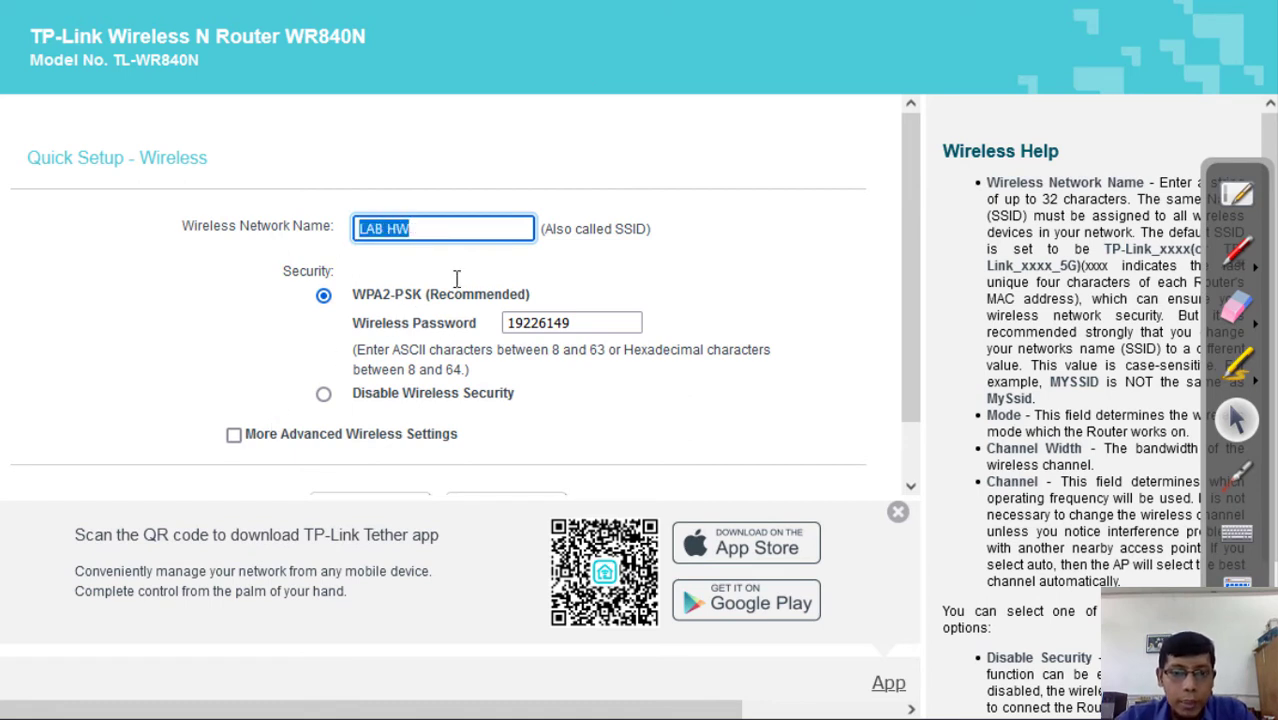
# - Enter a new eight-digit wireless password and continue to Network Setting
pyautogui.click(584, 320)
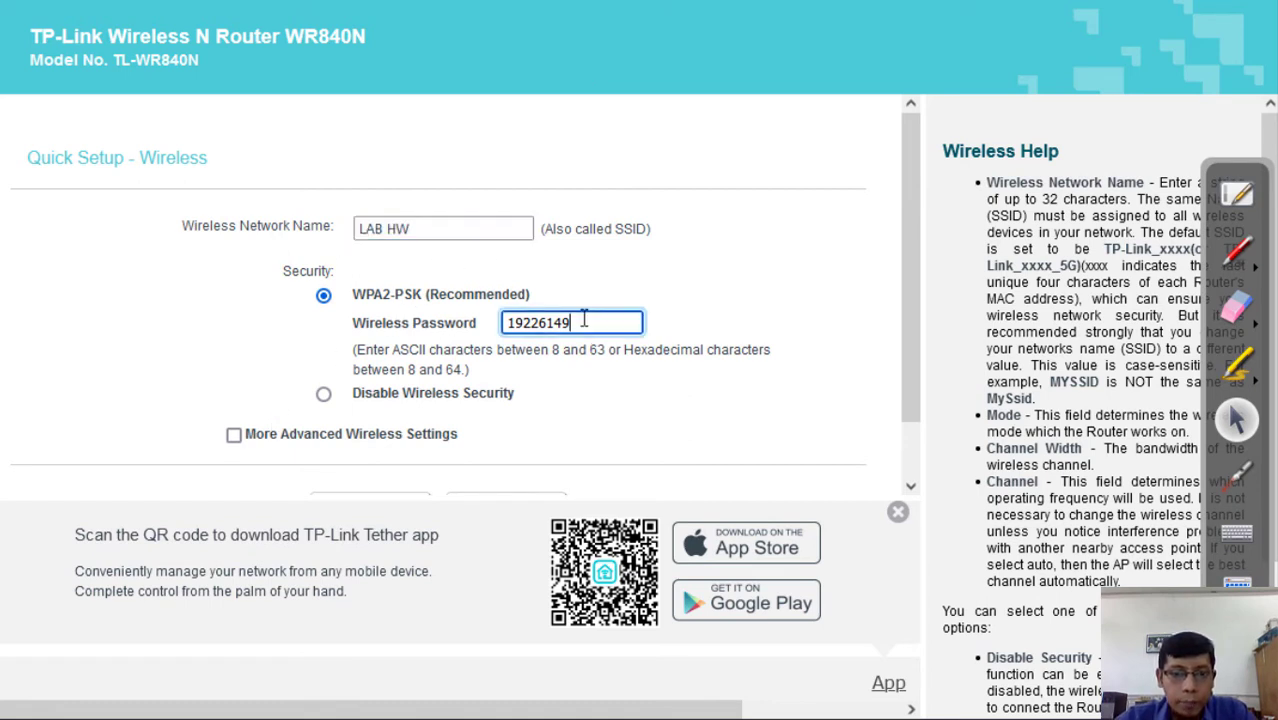
pyautogui.moveTo(570, 322); pyautogui.dragTo(505, 323)
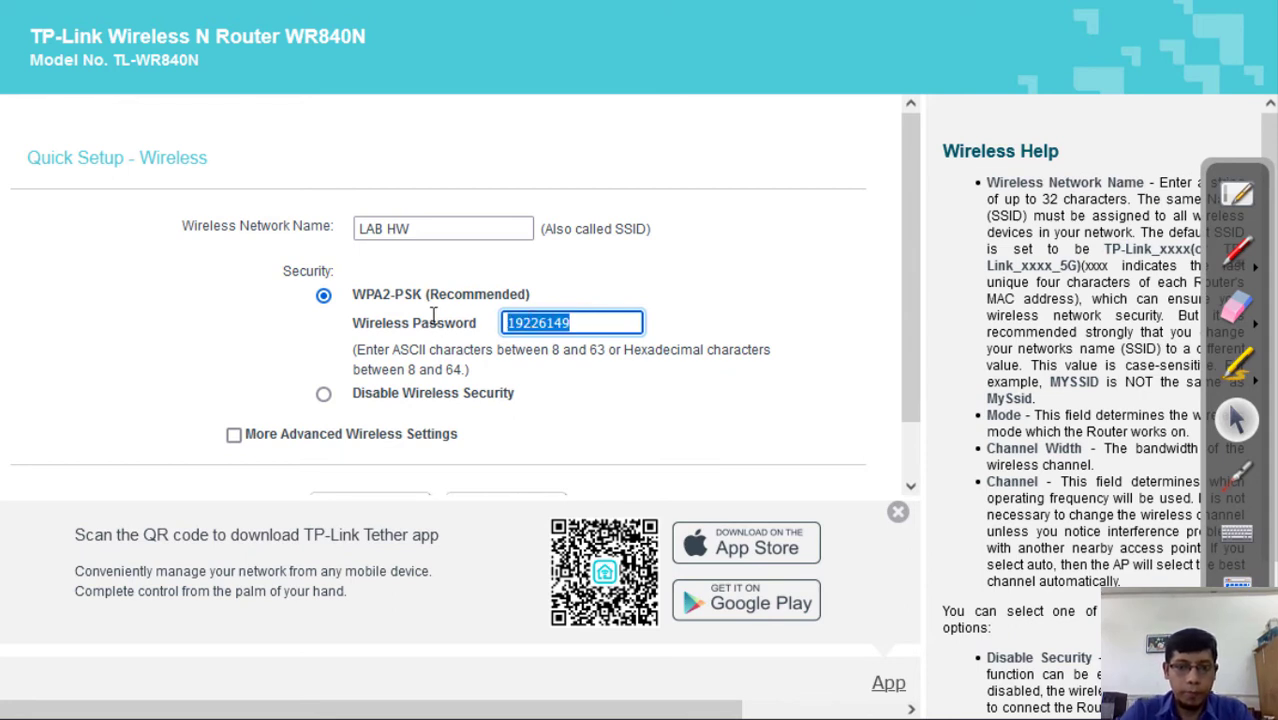
pyautogui.write('87654321')
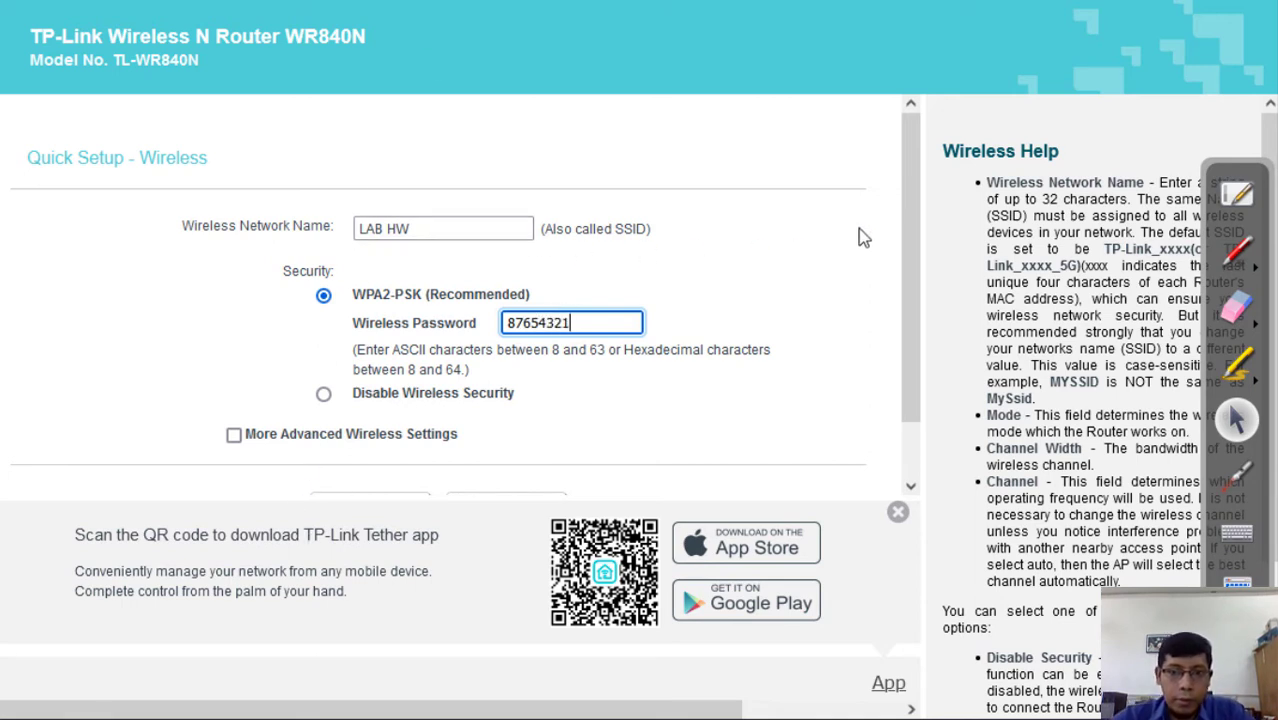
pyautogui.moveTo(916, 214); pyautogui.dragTo(921, 343)
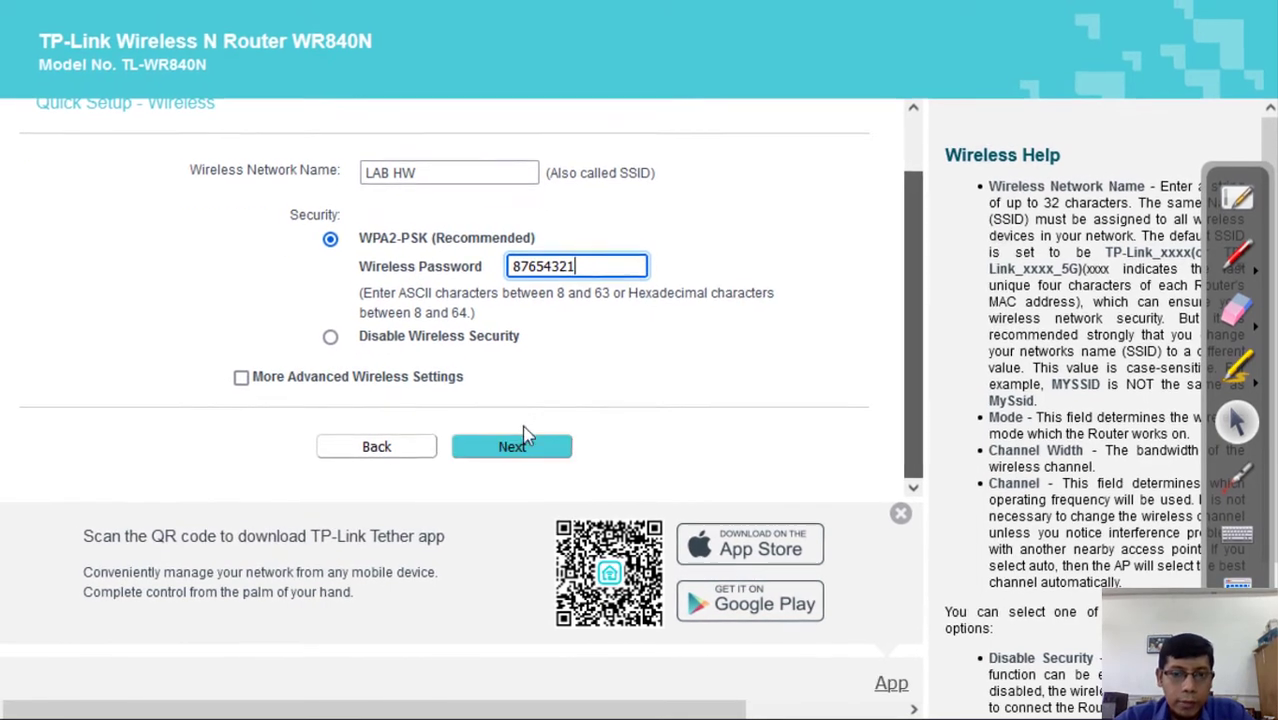
pyautogui.click(510, 444)
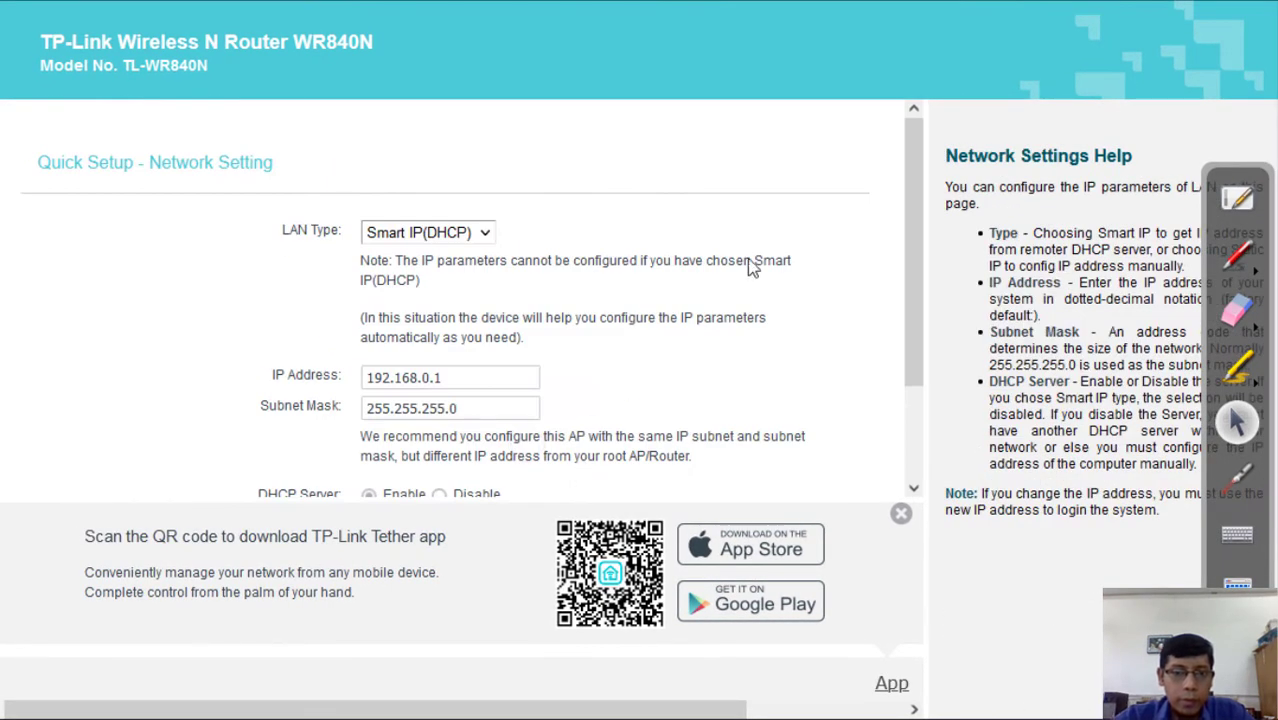
pyautogui.moveTo(917, 222); pyautogui.dragTo(934, 314)
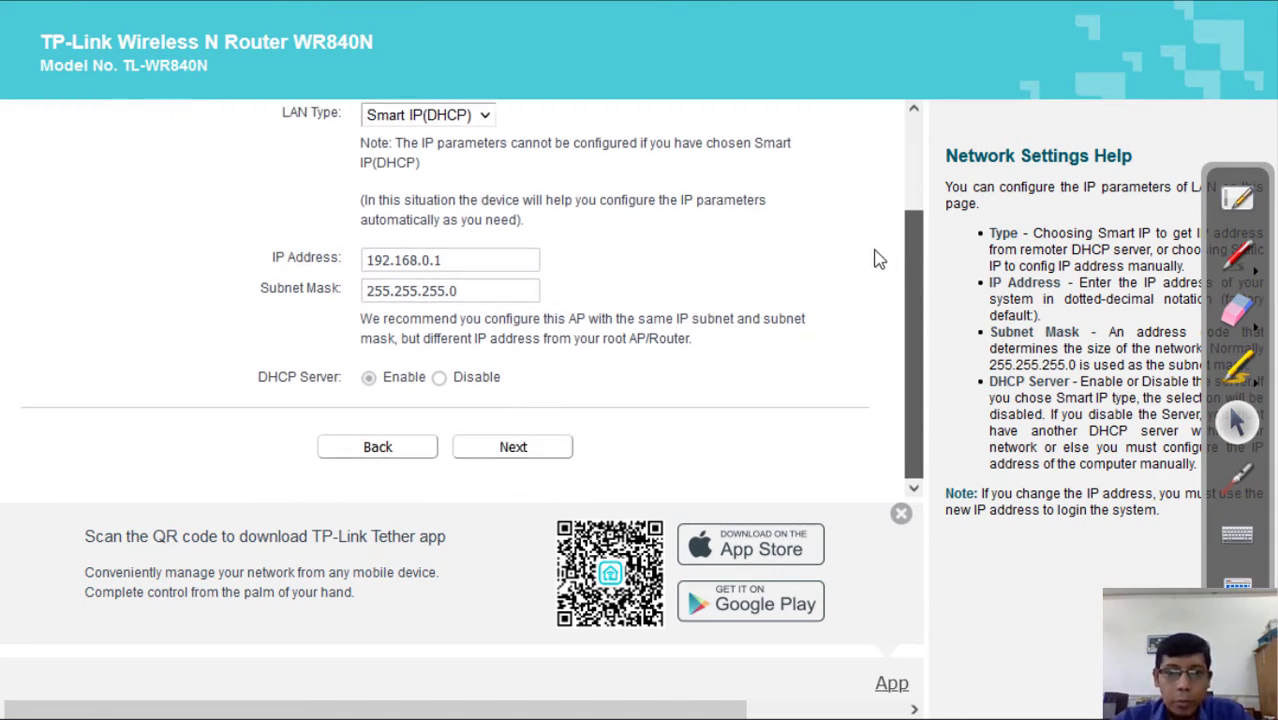
pyautogui.moveTo(919, 251); pyautogui.dragTo(921, 166)
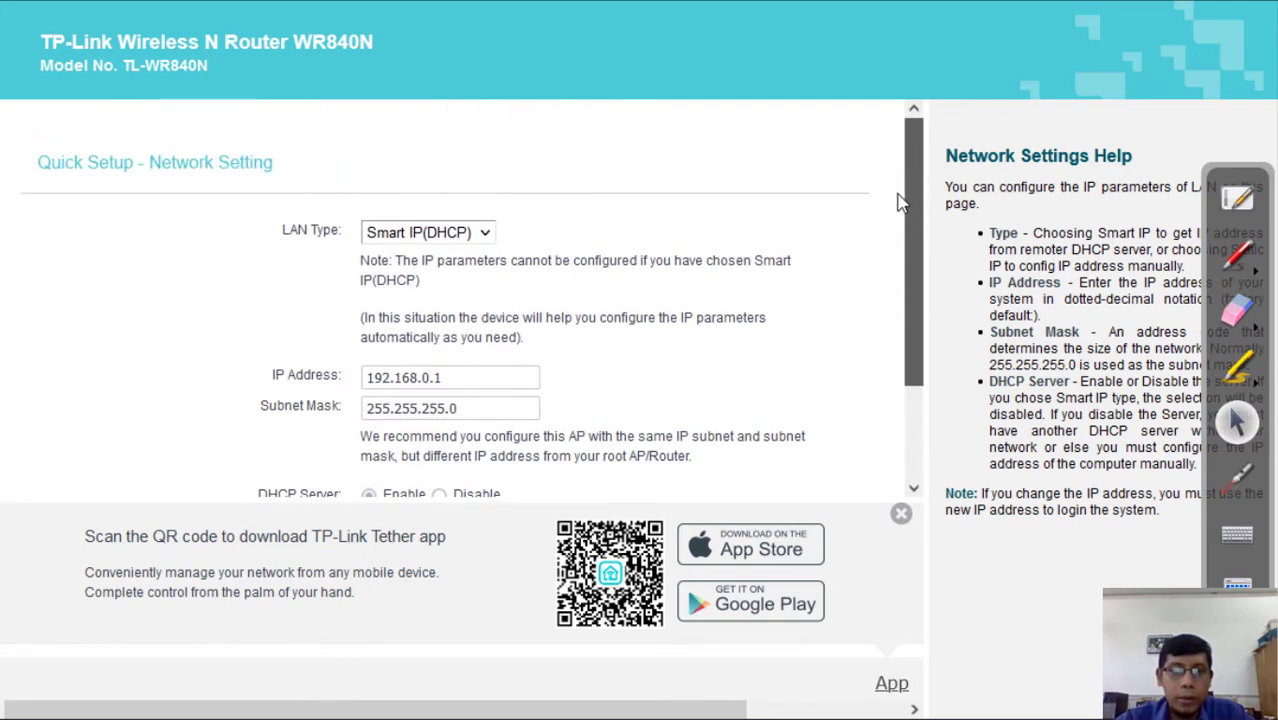
pyautogui.moveTo(913, 174); pyautogui.dragTo(920, 285)
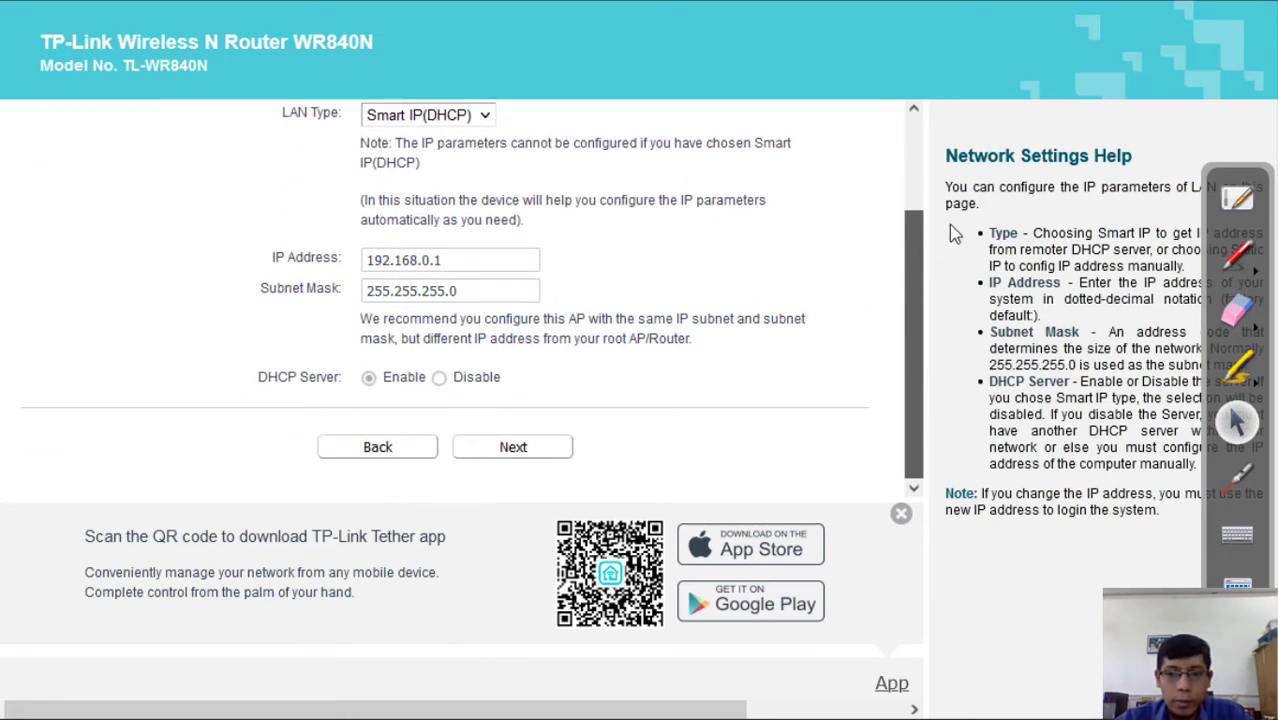
# - Accept the Smart IP (DHCP) settings, review the summary and finish to reboot as Access Point
pyautogui.click(513, 452)
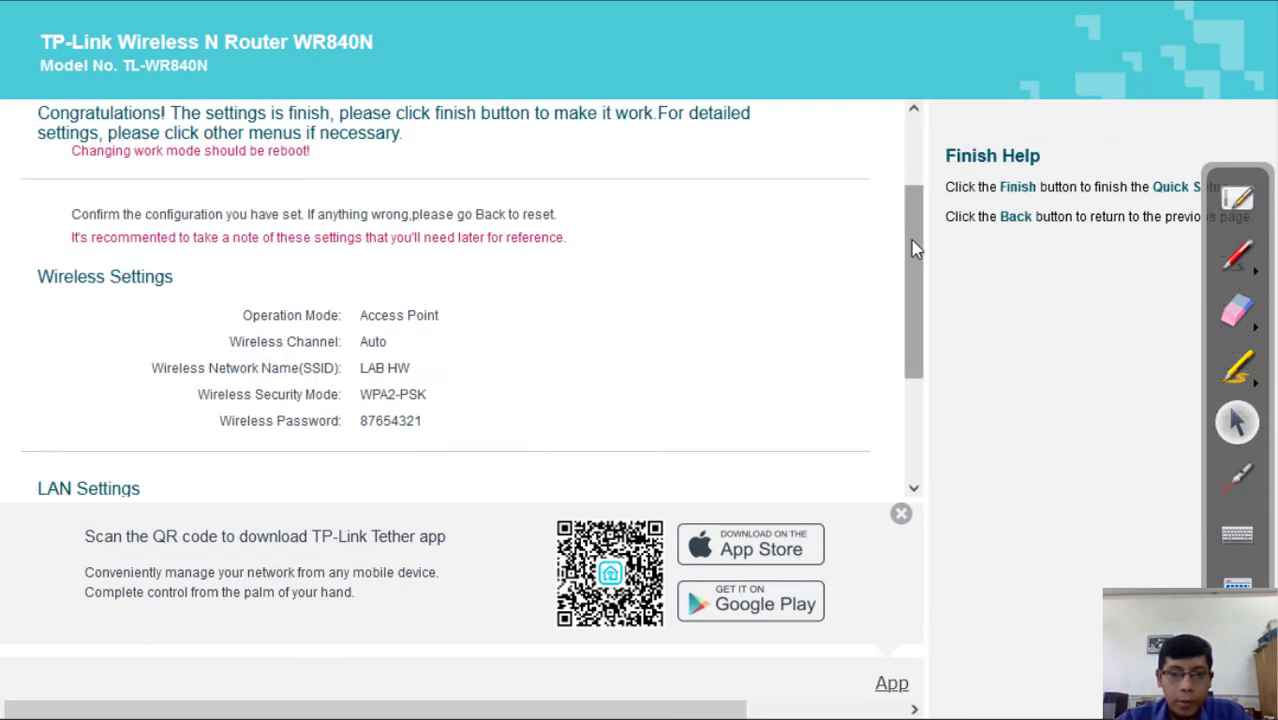
pyautogui.moveTo(911, 240); pyautogui.dragTo(935, 297)
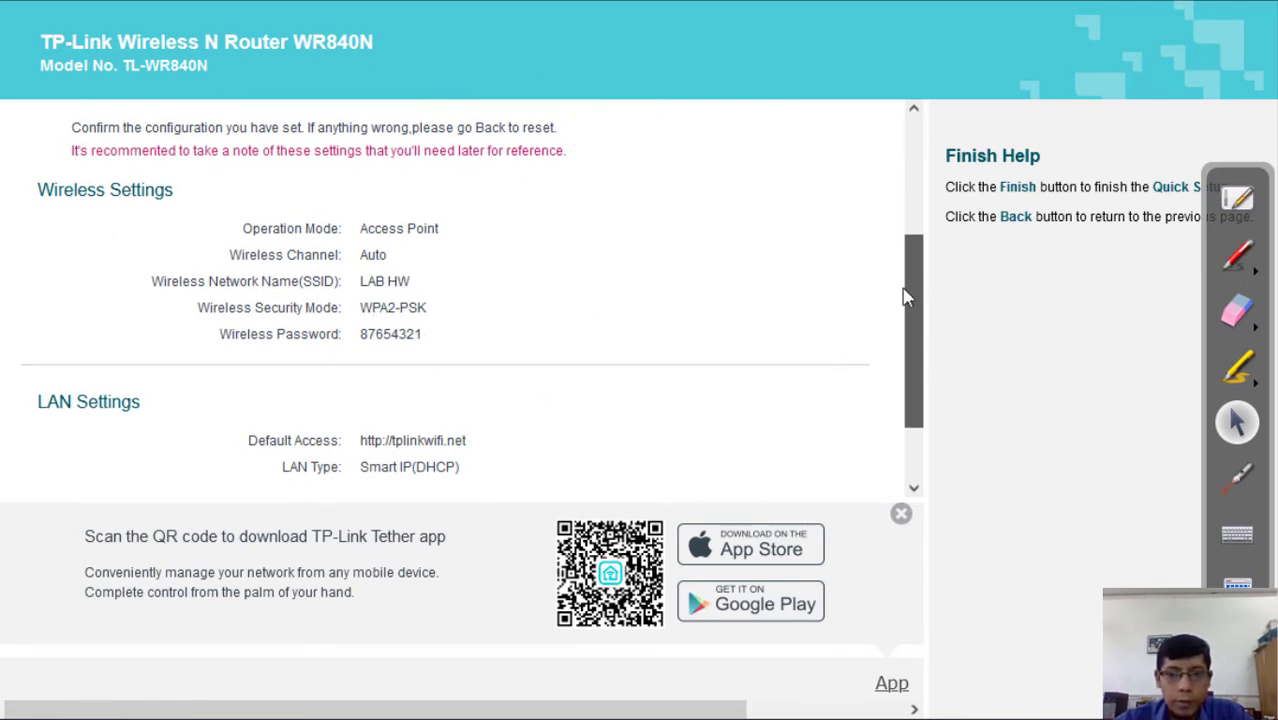
pyautogui.moveTo(905, 297); pyautogui.dragTo(921, 368)
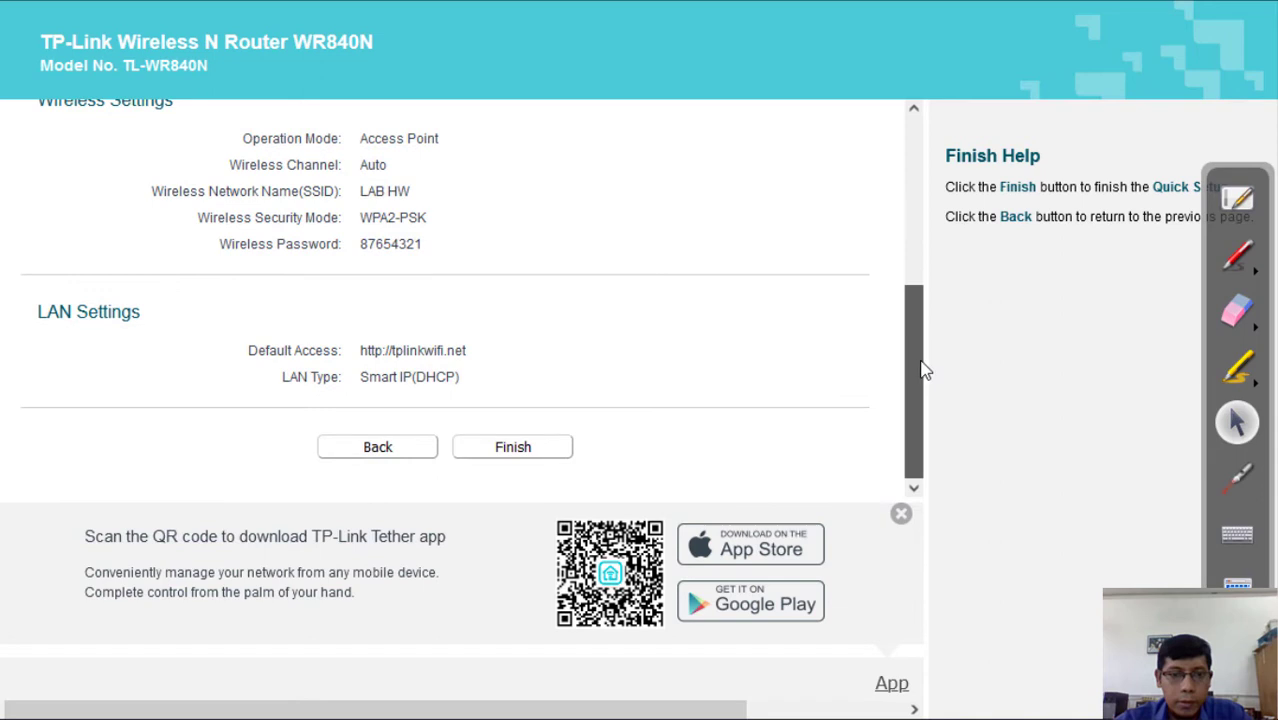
pyautogui.click(514, 450)
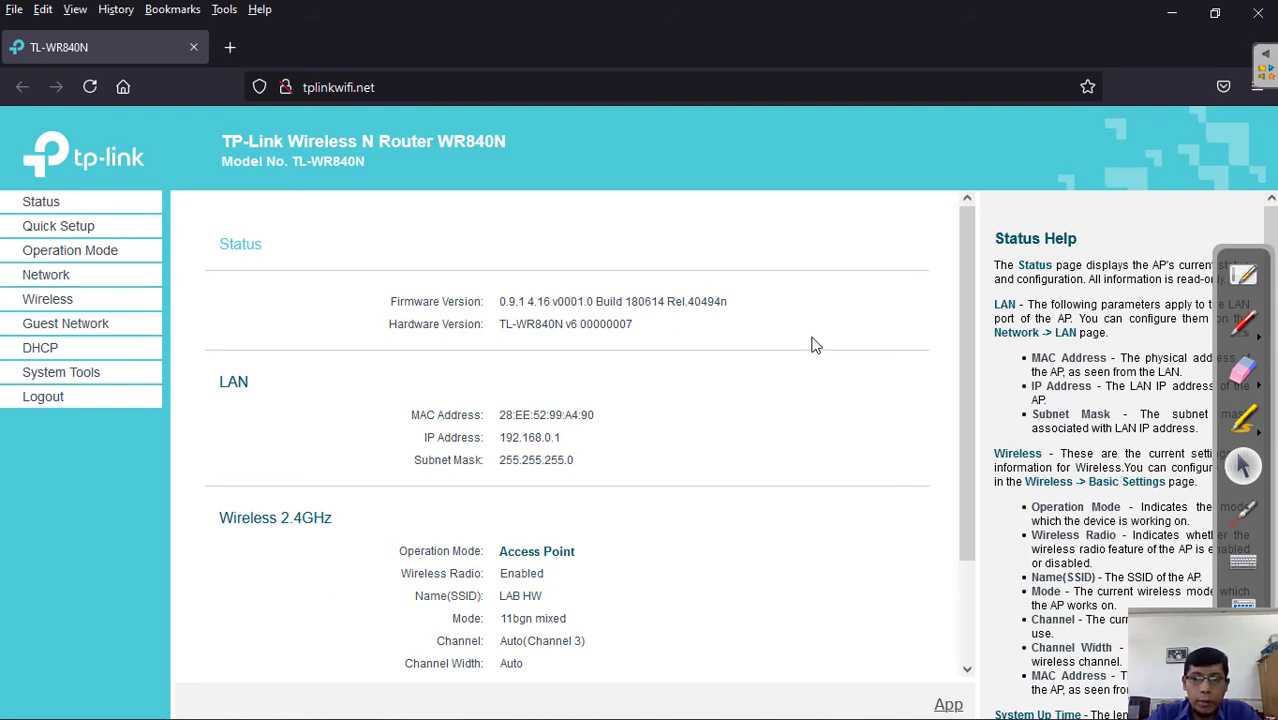
# - Log out of the router admin pages and minimize the browser to the desktop
pyautogui.moveTo(964, 247); pyautogui.dragTo(957, 392)
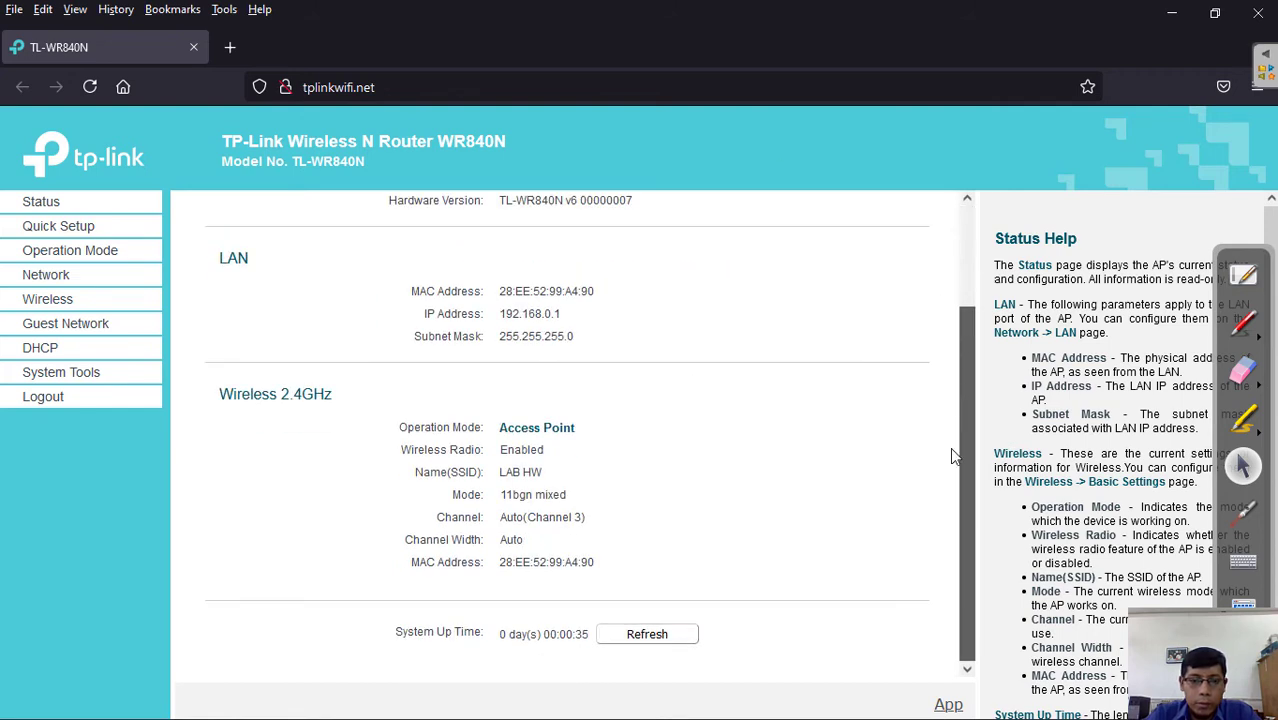
pyautogui.scroll(3, 952, 450)
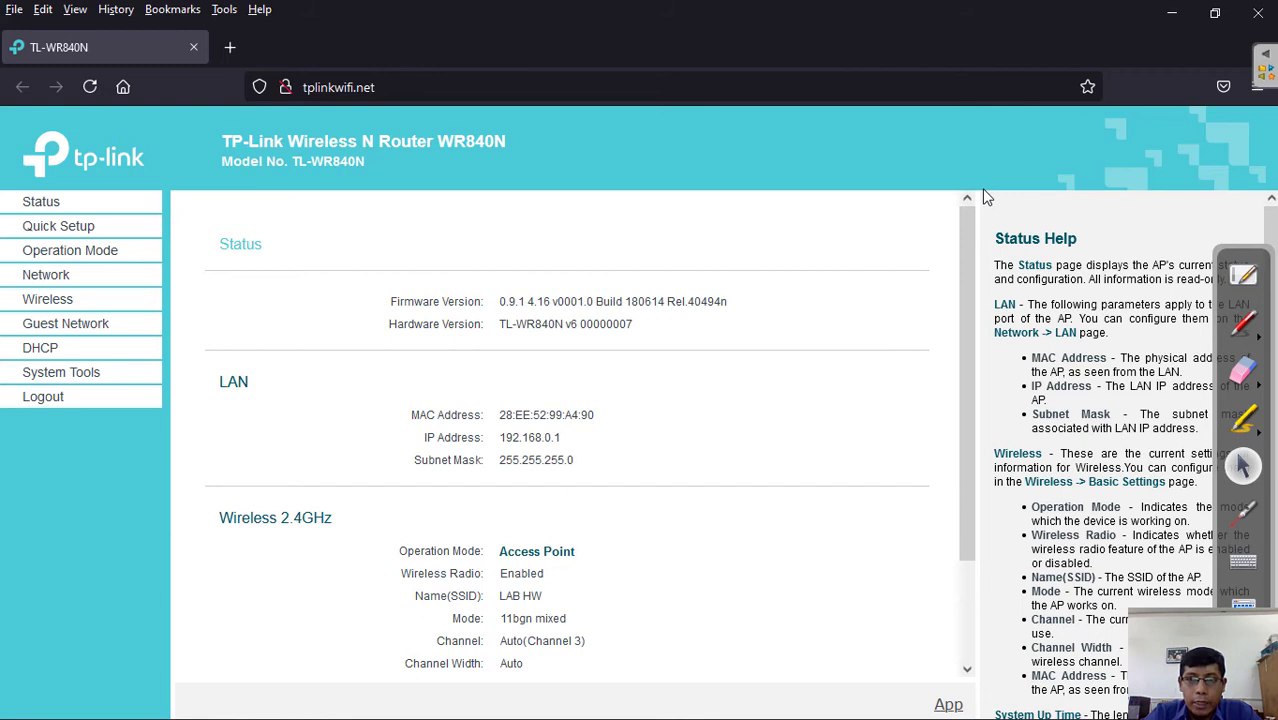
pyautogui.click(45, 396)
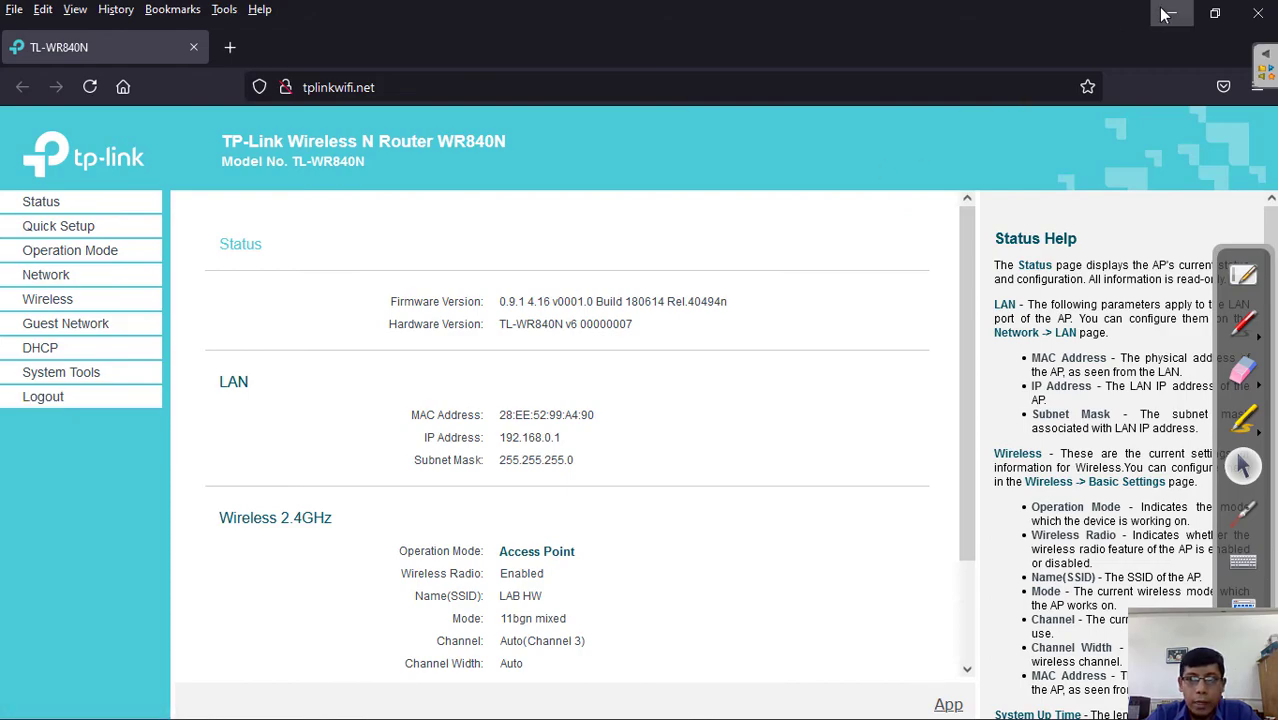
pyautogui.click(1166, 13)
pyautogui.moveTo(1026, 714)
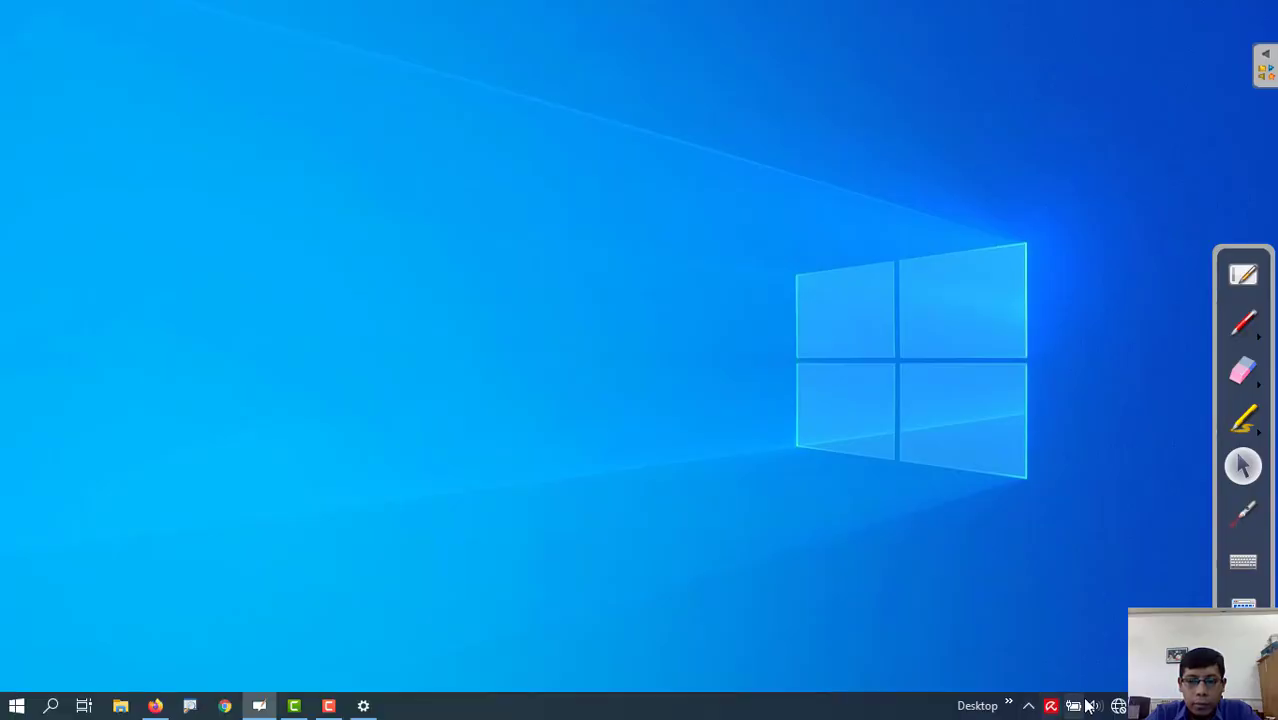
# - Turn on Wi-Fi and join the secured LAB HW network with its security key
pyautogui.click(1119, 706)
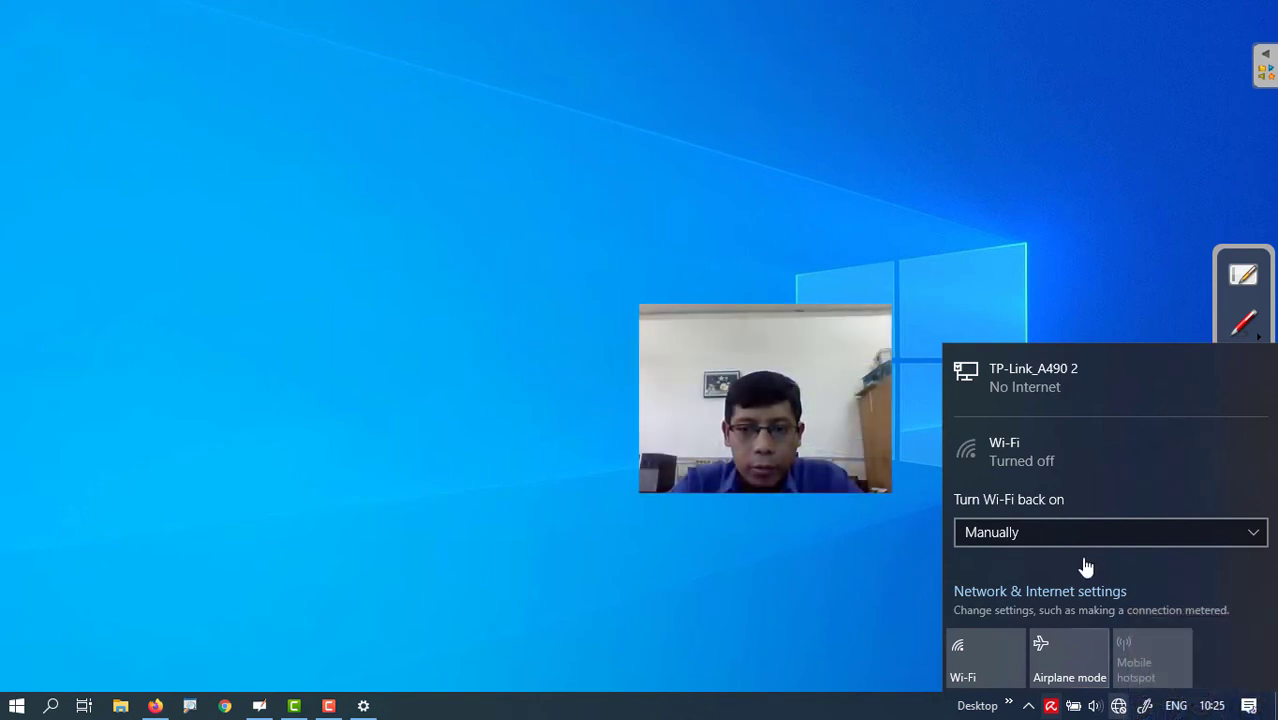
pyautogui.click(978, 671)
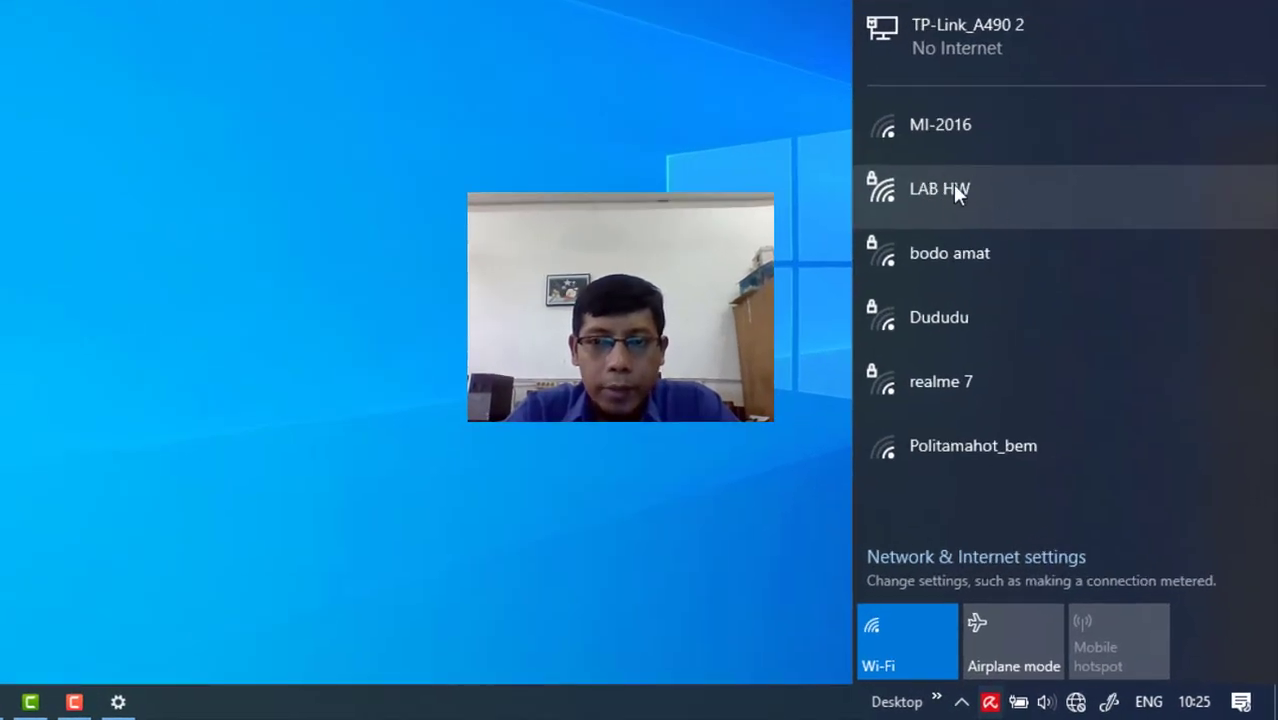
pyautogui.click(972, 197)
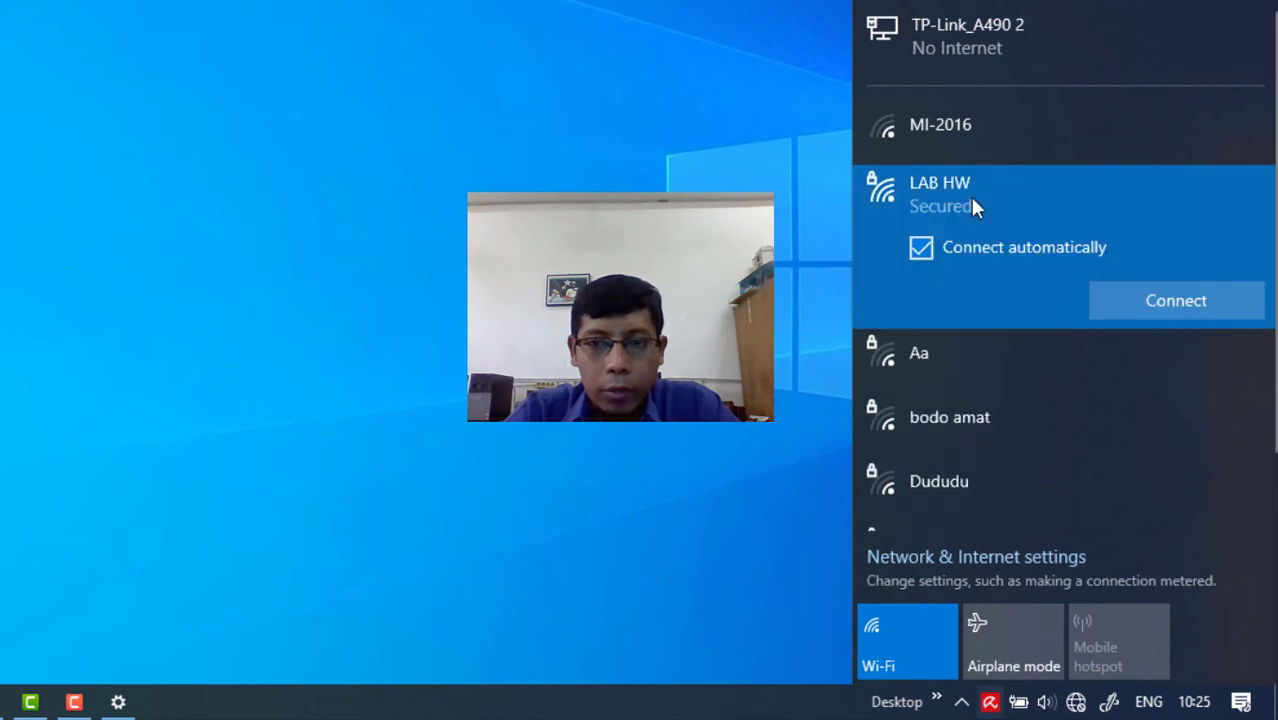
pyautogui.click(1149, 302)
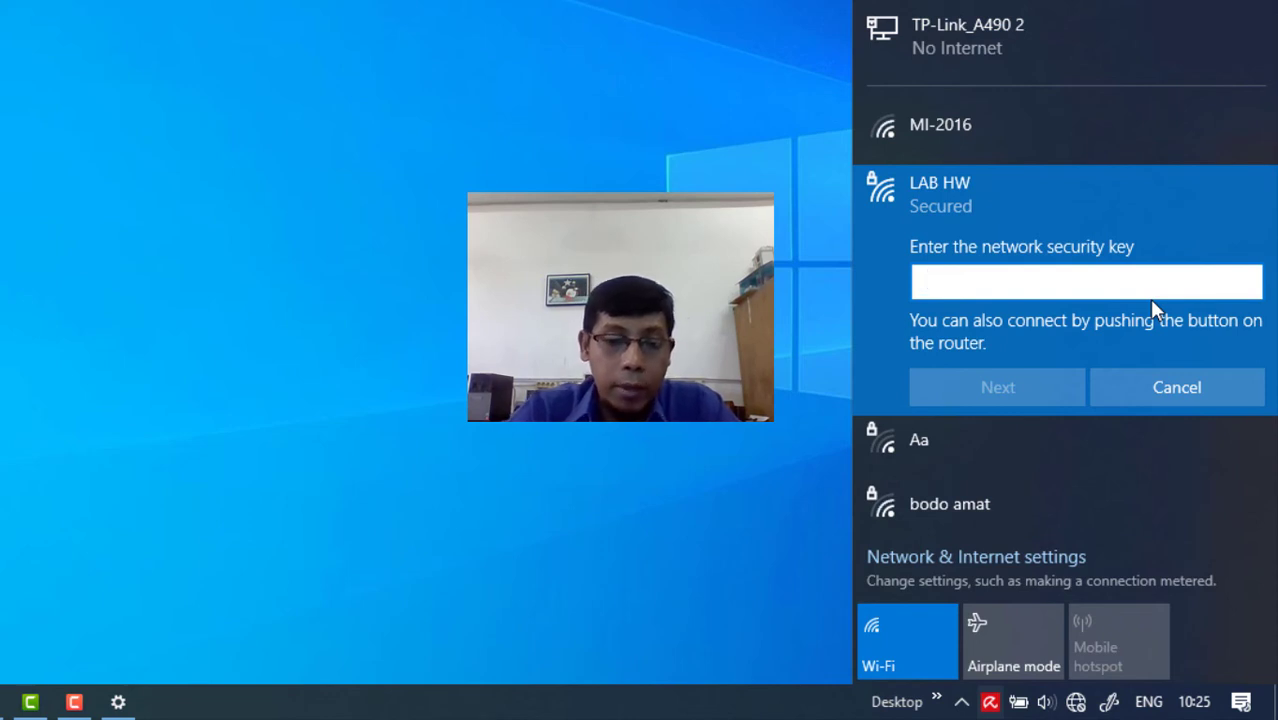
pyautogui.write('••••••••')
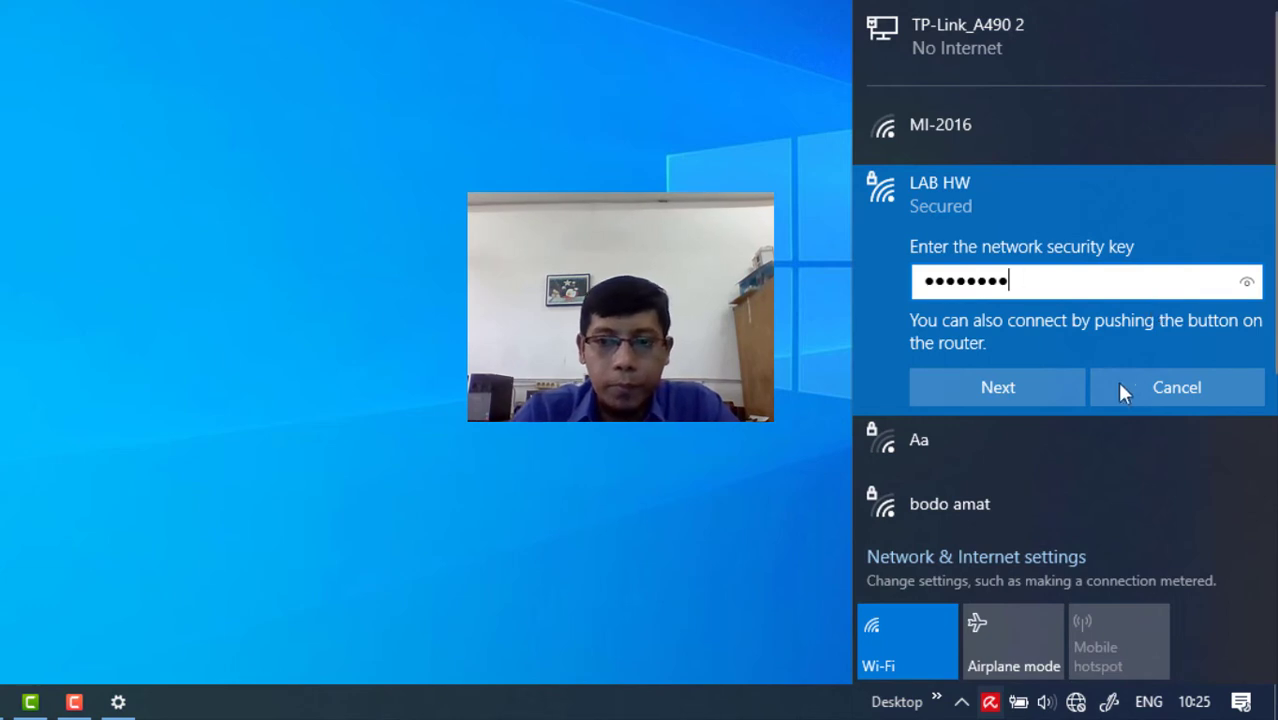
pyautogui.click(983, 401)
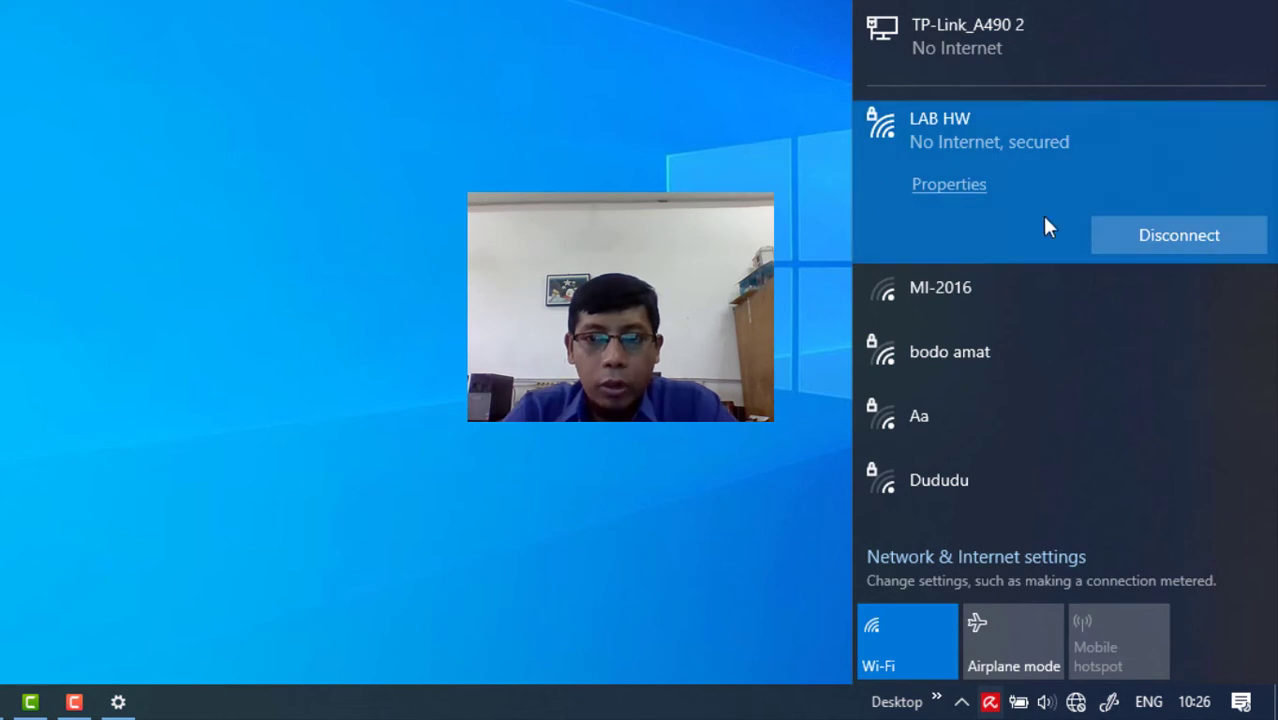
pyautogui.click(685, 164)
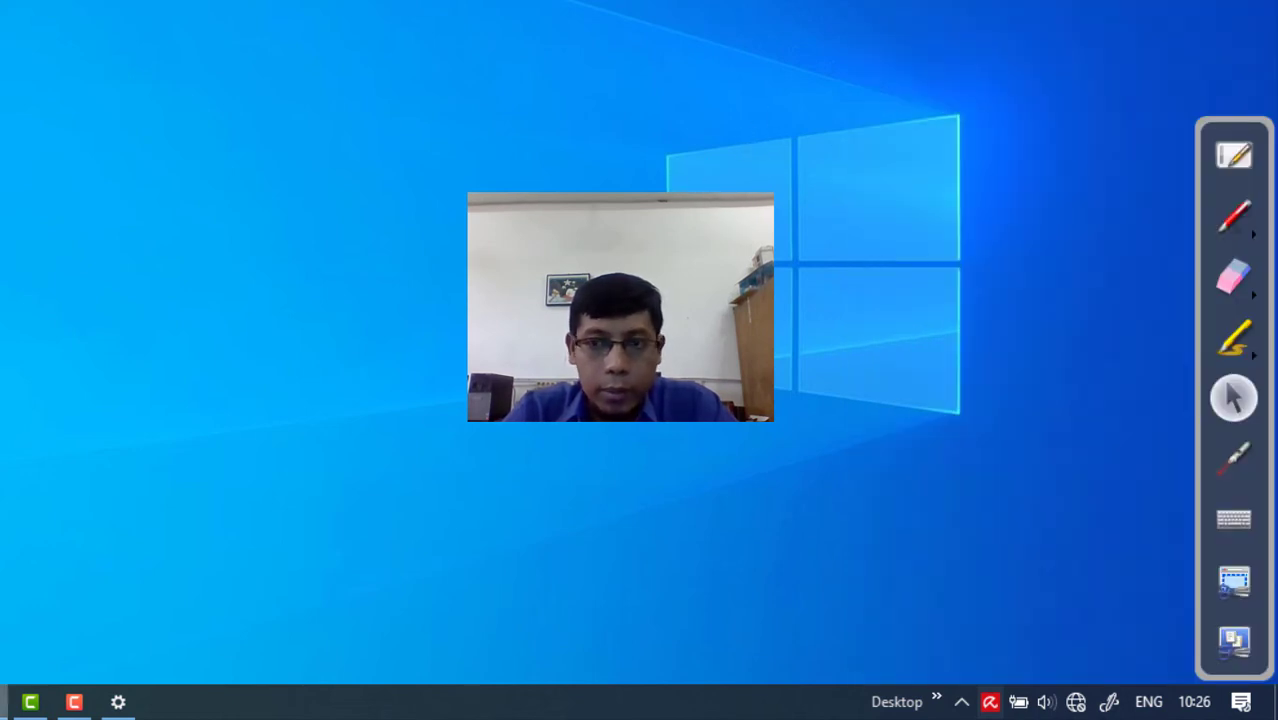
# - On a new blank page, draw the yellow router with two antennas and the 'Lab HW' label
pyautogui.click(1228, 166)
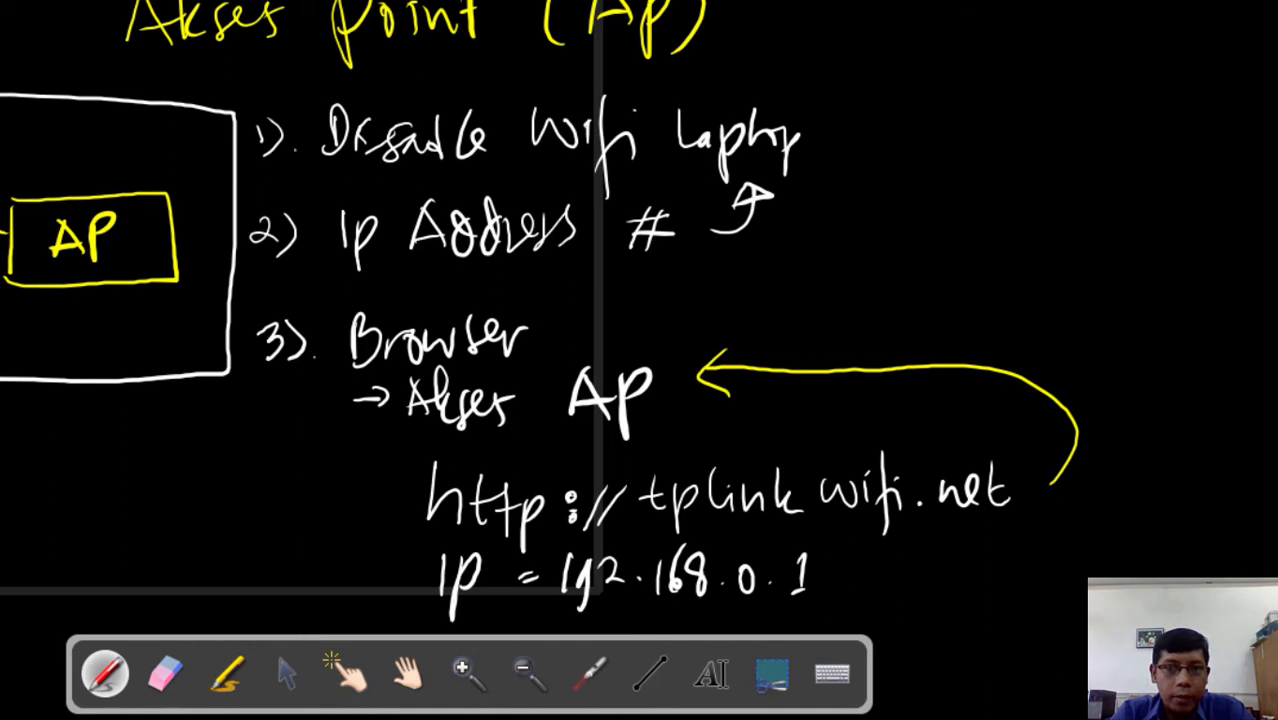
pyautogui.hotkey('ctrl', 'n')
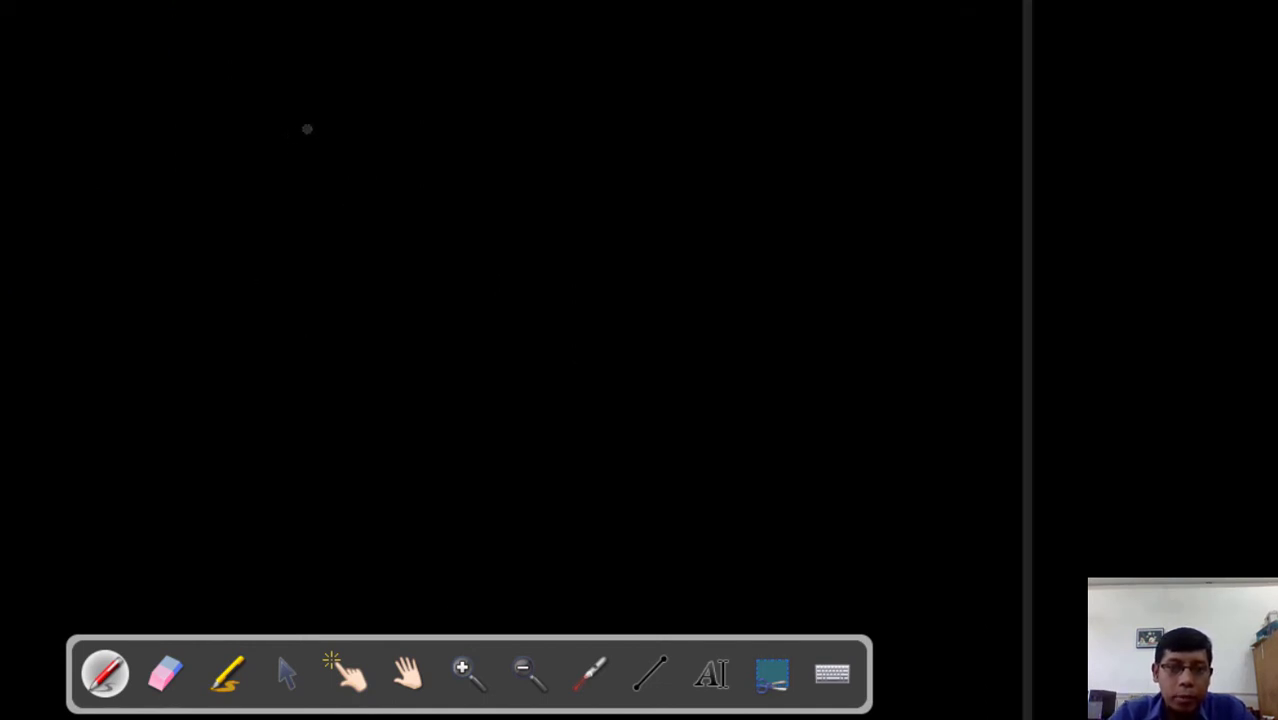
pyautogui.moveTo(310, 117)
pyautogui.mouseDown()
pyautogui.moveTo(307, 210)
pyautogui.moveTo(320, 111)
pyautogui.moveTo(462, 106)
pyautogui.moveTo(493, 200)
pyautogui.moveTo(305, 230)
pyautogui.mouseUp()
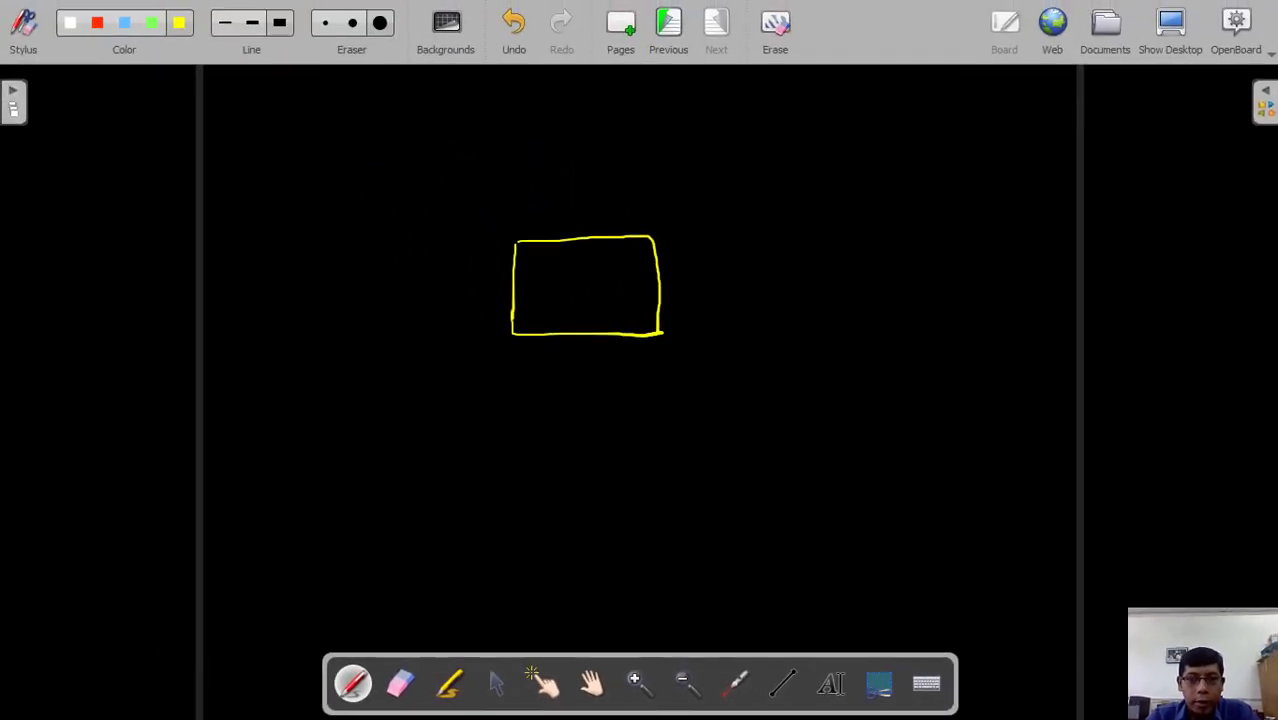
pyautogui.moveTo(623, 175); pyautogui.dragTo(632, 242)
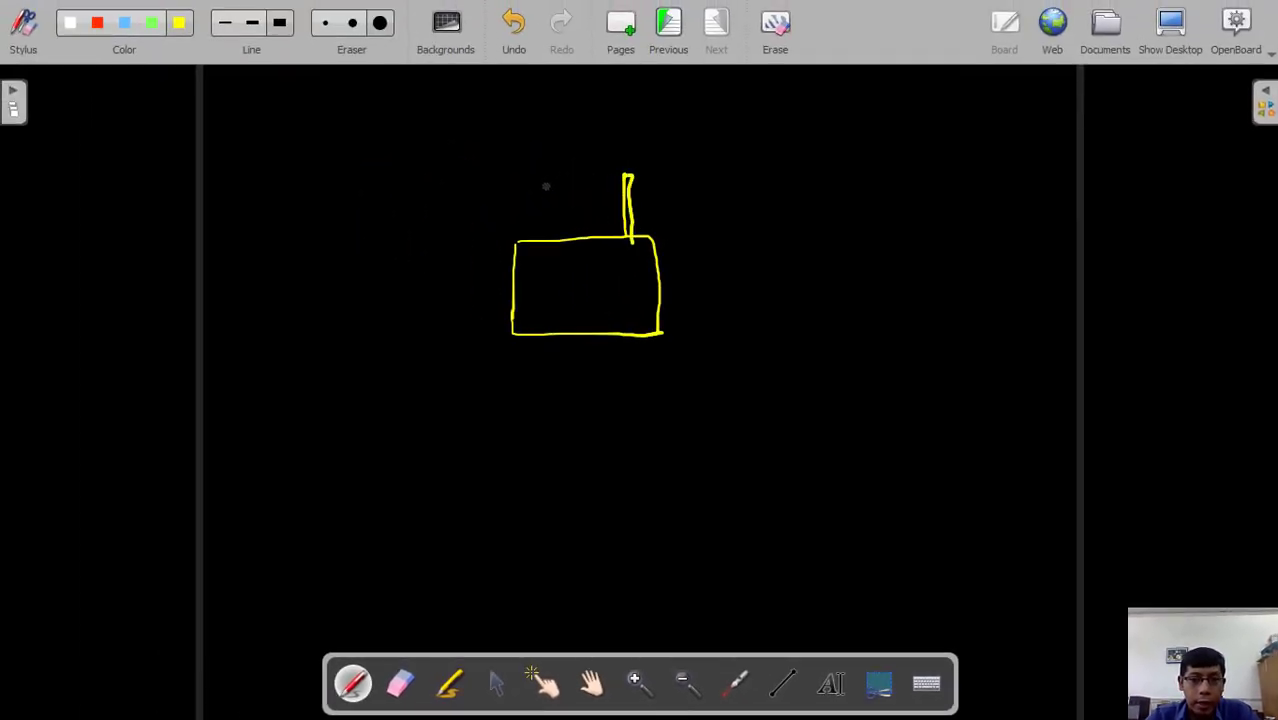
pyautogui.moveTo(538, 178)
pyautogui.mouseDown()
pyautogui.moveTo(552, 294)
pyautogui.moveTo(605, 294)
pyautogui.mouseUp()
pyautogui.moveTo(604, 282); pyautogui.dragTo(617, 293)
pyautogui.moveTo(621, 270)
pyautogui.mouseDown()
pyautogui.moveTo(638, 292)
pyautogui.moveTo(646, 268)
pyautogui.mouseUp()
# - Draw signal waves above both router antennas
pyautogui.moveTo(609, 171)
pyautogui.mouseDown()
pyautogui.moveTo(678, 199)
pyautogui.moveTo(694, 152)
pyautogui.mouseUp()
pyautogui.moveTo(675, 129); pyautogui.dragTo(703, 133)
pyautogui.moveTo(498, 192)
pyautogui.mouseDown()
pyautogui.moveTo(560, 152)
pyautogui.moveTo(520, 128)
pyautogui.mouseUp()
pyautogui.moveTo(480, 146); pyautogui.dragTo(510, 118)
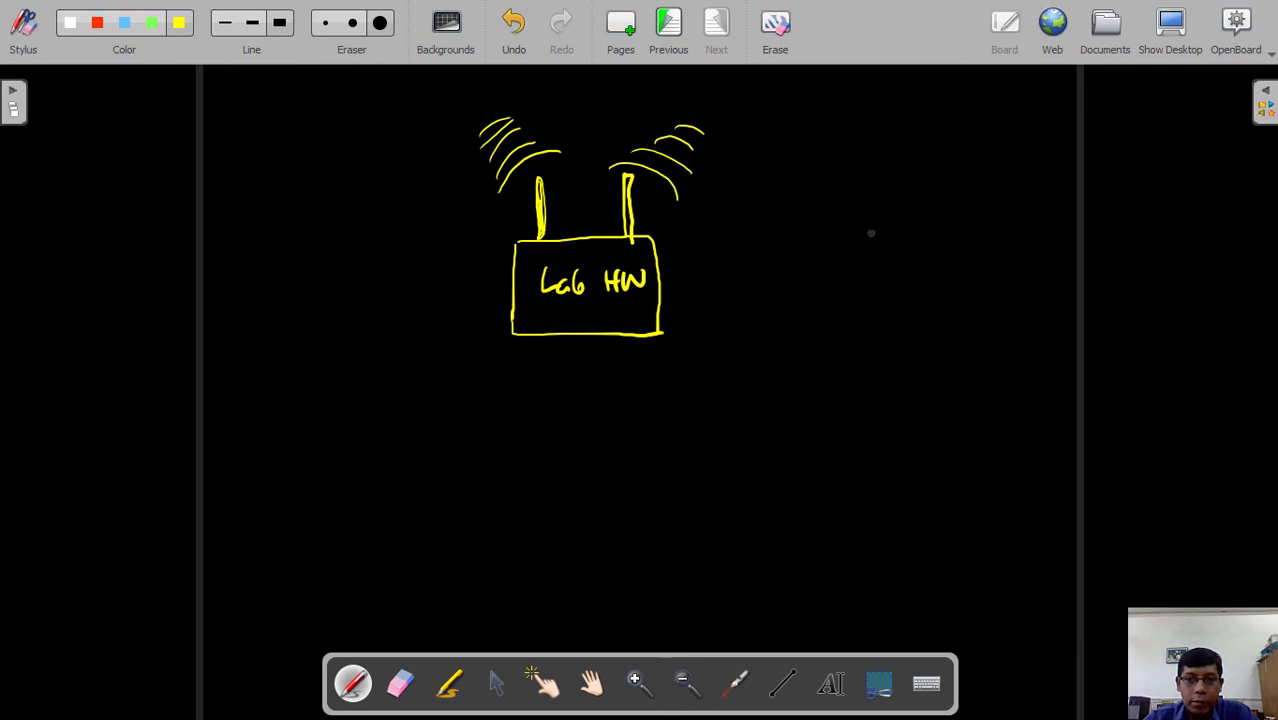
# - Sketch four laptops around the router: two on the right, one below, one left
pyautogui.moveTo(876, 262)
pyautogui.mouseDown()
pyautogui.moveTo(878, 214)
pyautogui.moveTo(954, 226)
pyautogui.moveTo(878, 262)
pyautogui.moveTo(877, 283)
pyautogui.moveTo(954, 262)
pyautogui.mouseUp()
pyautogui.moveTo(811, 414)
pyautogui.mouseDown()
pyautogui.moveTo(815, 392)
pyautogui.moveTo(896, 377)
pyautogui.moveTo(796, 455)
pyautogui.moveTo(866, 463)
pyautogui.moveTo(900, 442)
pyautogui.mouseUp()
pyautogui.moveTo(540, 407)
pyautogui.mouseDown()
pyautogui.moveTo(614, 406)
pyautogui.moveTo(541, 462)
pyautogui.moveTo(615, 410)
pyautogui.mouseUp()
pyautogui.moveTo(538, 465)
pyautogui.mouseDown()
pyautogui.moveTo(604, 490)
pyautogui.moveTo(625, 459)
pyautogui.mouseUp()
pyautogui.moveTo(621, 408); pyautogui.dragTo(621, 448)
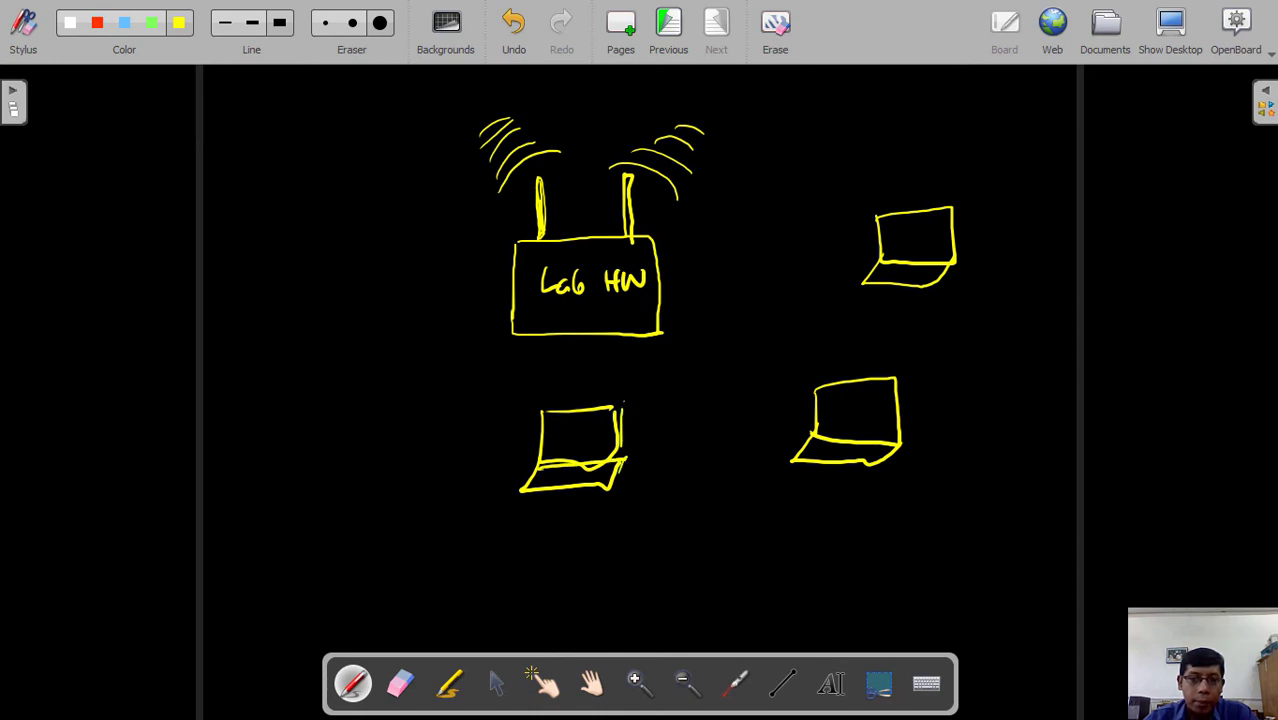
pyautogui.moveTo(624, 403); pyautogui.dragTo(606, 460)
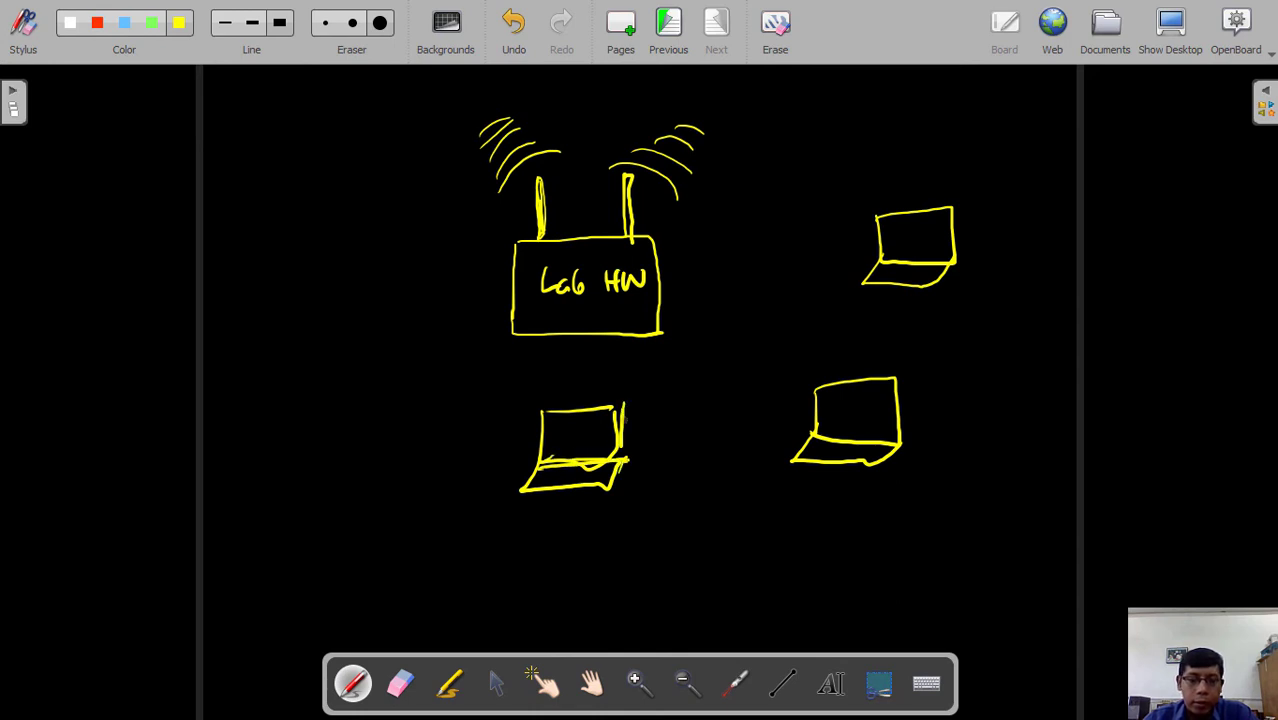
pyautogui.moveTo(624, 412); pyautogui.dragTo(623, 458)
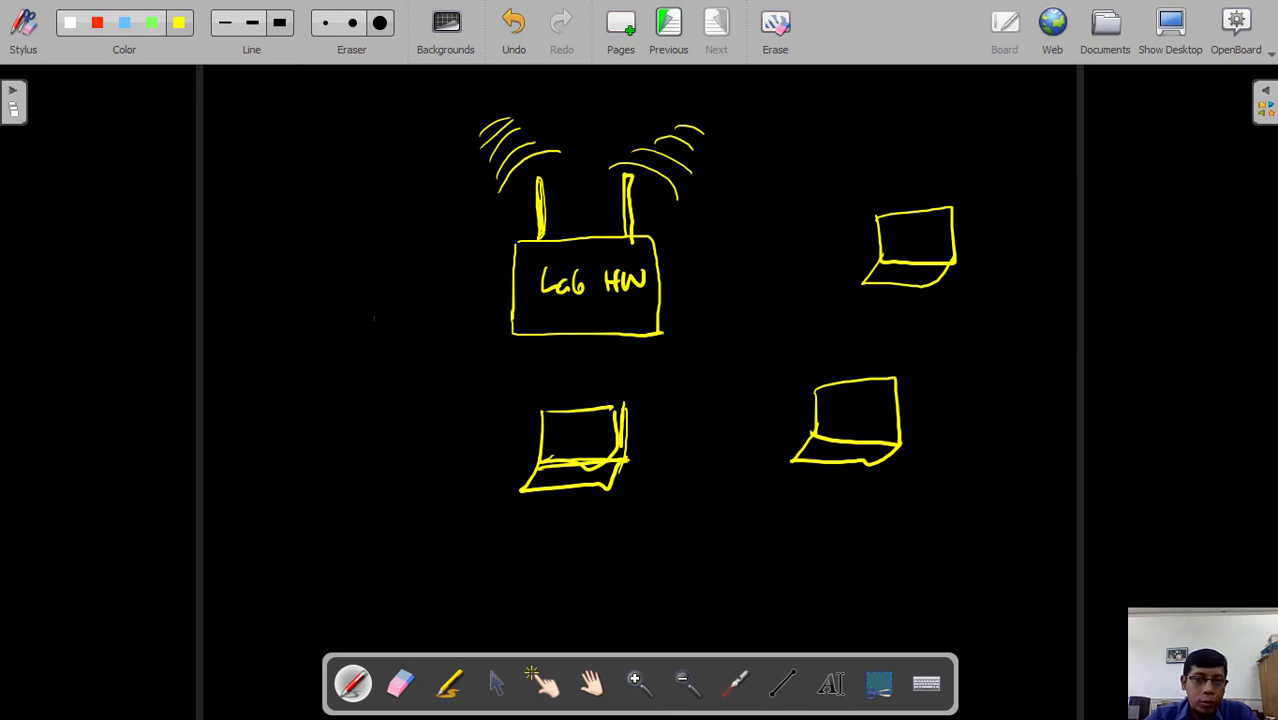
pyautogui.moveTo(297, 246)
pyautogui.mouseDown()
pyautogui.moveTo(366, 245)
pyautogui.moveTo(298, 300)
pyautogui.moveTo(368, 250)
pyautogui.mouseUp()
pyautogui.moveTo(298, 304)
pyautogui.mouseDown()
pyautogui.moveTo(358, 330)
pyautogui.moveTo(372, 296)
pyautogui.mouseUp()
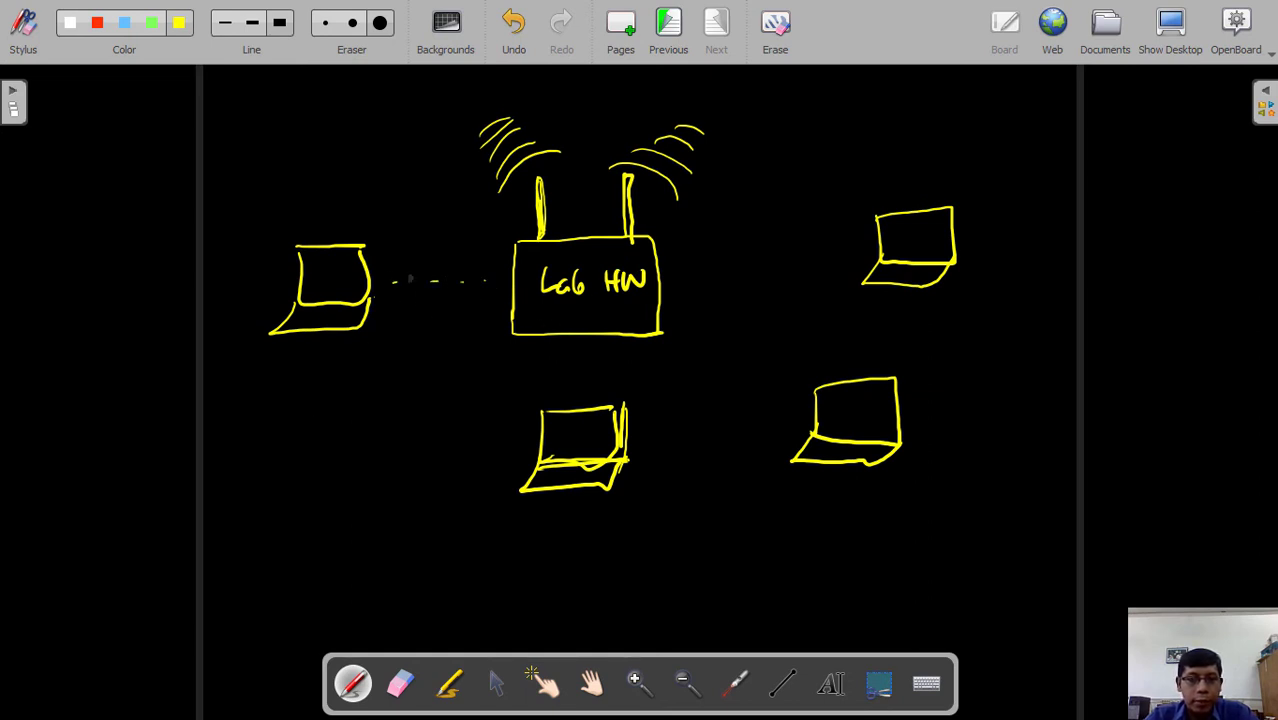
# - Draw signal arcs linking the bottom and left laptops to the router
pyautogui.moveTo(554, 397); pyautogui.dragTo(605, 388)
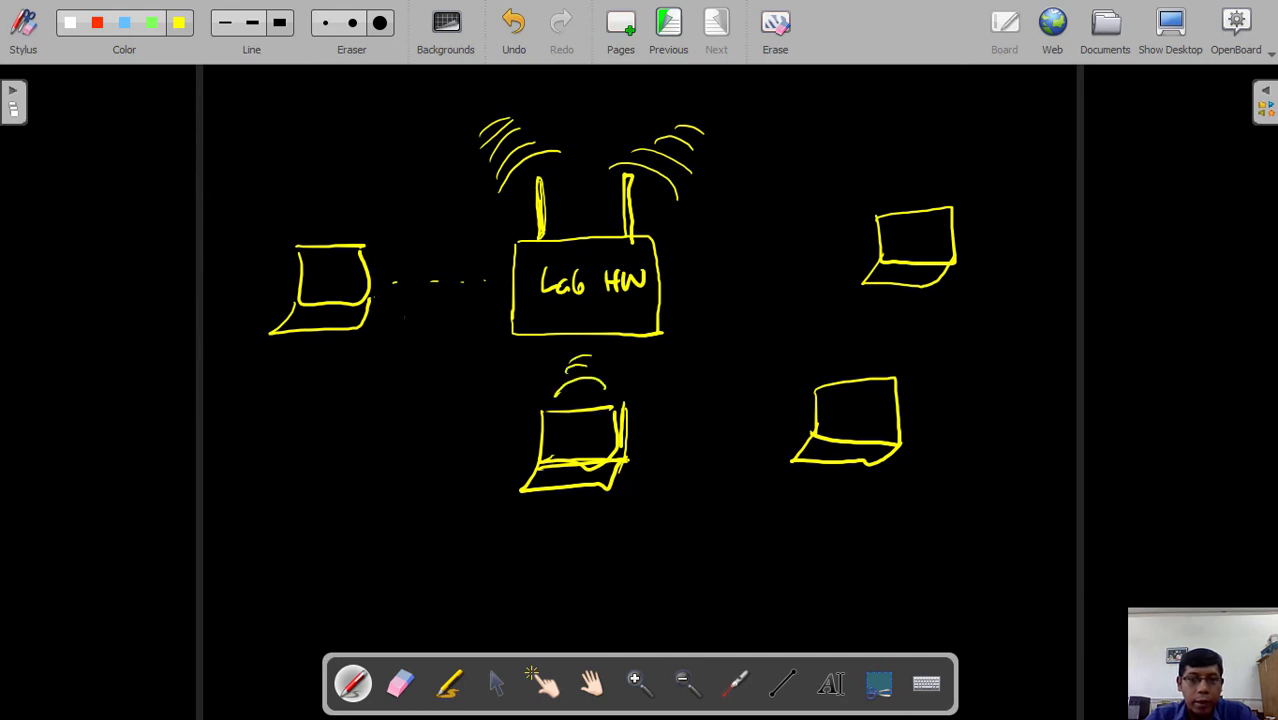
pyautogui.moveTo(389, 271); pyautogui.dragTo(418, 290)
pyautogui.moveTo(426, 262); pyautogui.dragTo(431, 286)
pyautogui.moveTo(440, 261)
pyautogui.mouseDown()
pyautogui.moveTo(444, 284)
pyautogui.moveTo(463, 280)
pyautogui.mouseUp()
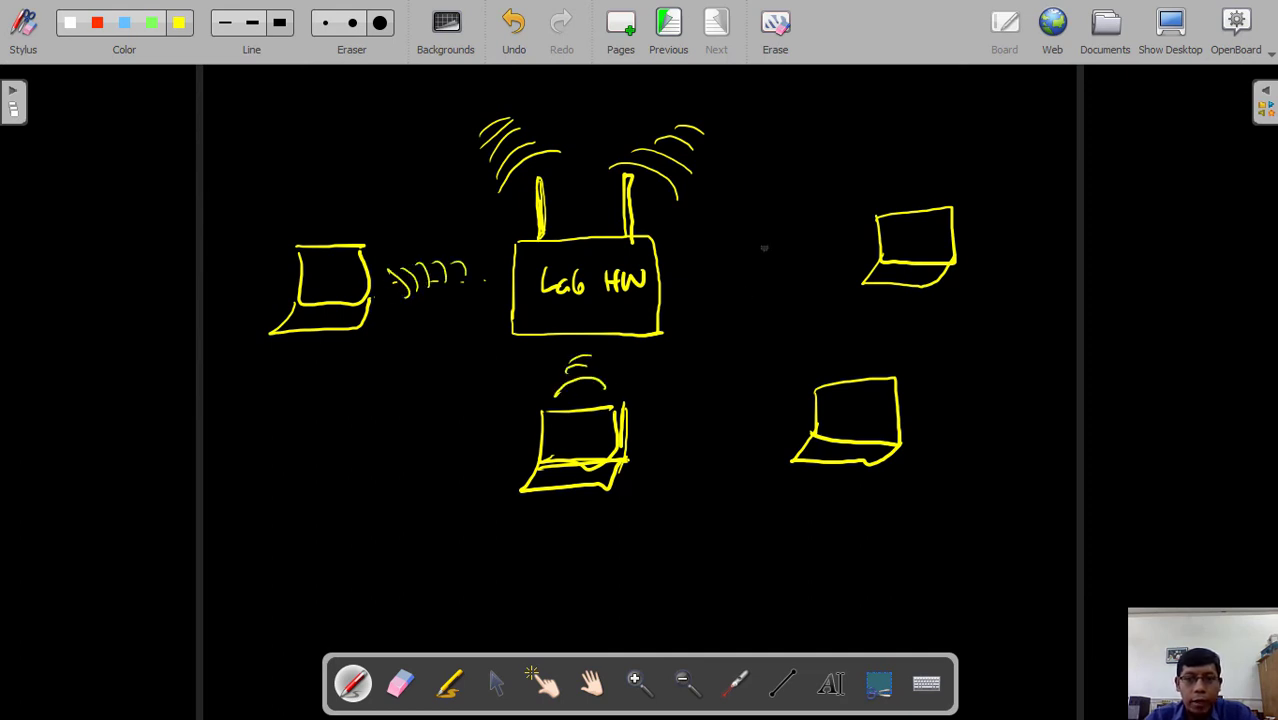
# - Draw signal arcs from the router to the top-right and bottom-right laptops
pyautogui.moveTo(856, 218); pyautogui.dragTo(852, 254)
pyautogui.moveTo(838, 228)
pyautogui.mouseDown()
pyautogui.moveTo(832, 256)
pyautogui.moveTo(814, 254)
pyautogui.mouseUp()
pyautogui.moveTo(801, 233); pyautogui.dragTo(797, 254)
pyautogui.click(785, 238)
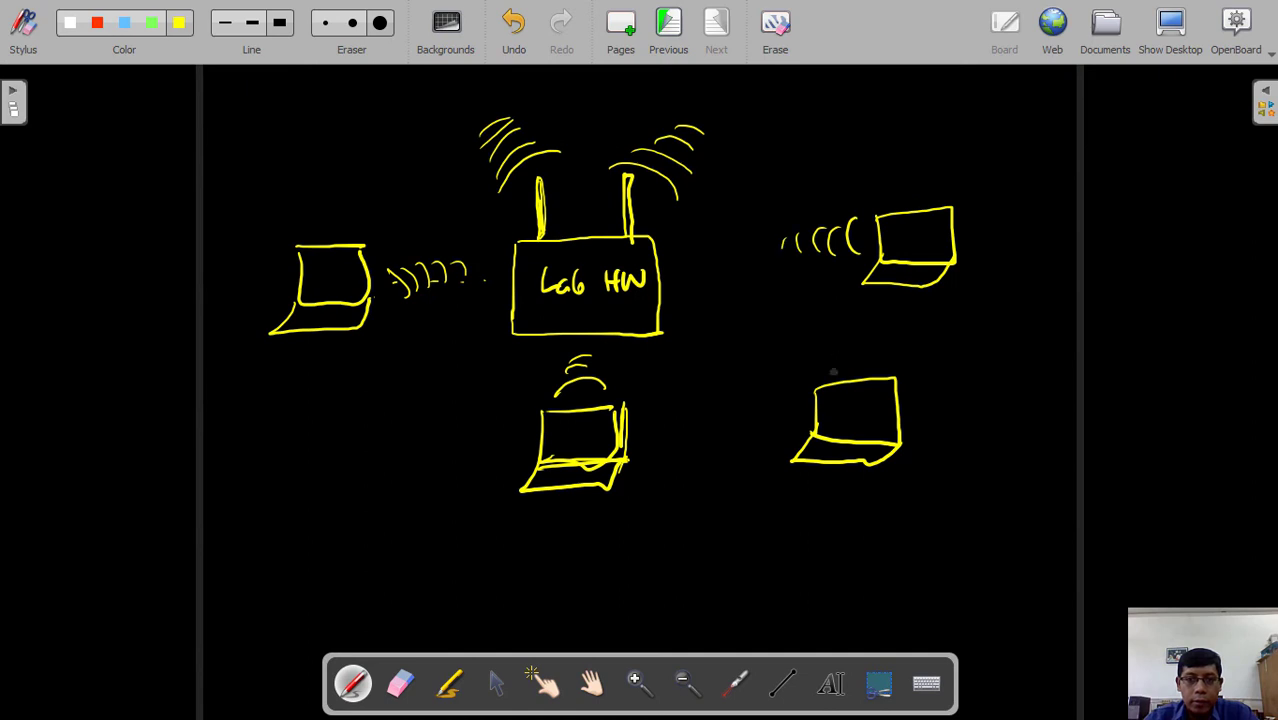
pyautogui.moveTo(810, 353)
pyautogui.mouseDown()
pyautogui.moveTo(785, 390)
pyautogui.moveTo(752, 366)
pyautogui.mouseUp()
pyautogui.moveTo(760, 340)
pyautogui.mouseDown()
pyautogui.moveTo(740, 356)
pyautogui.moveTo(722, 345)
pyautogui.mouseUp()
pyautogui.moveTo(724, 327); pyautogui.dragTo(714, 333)
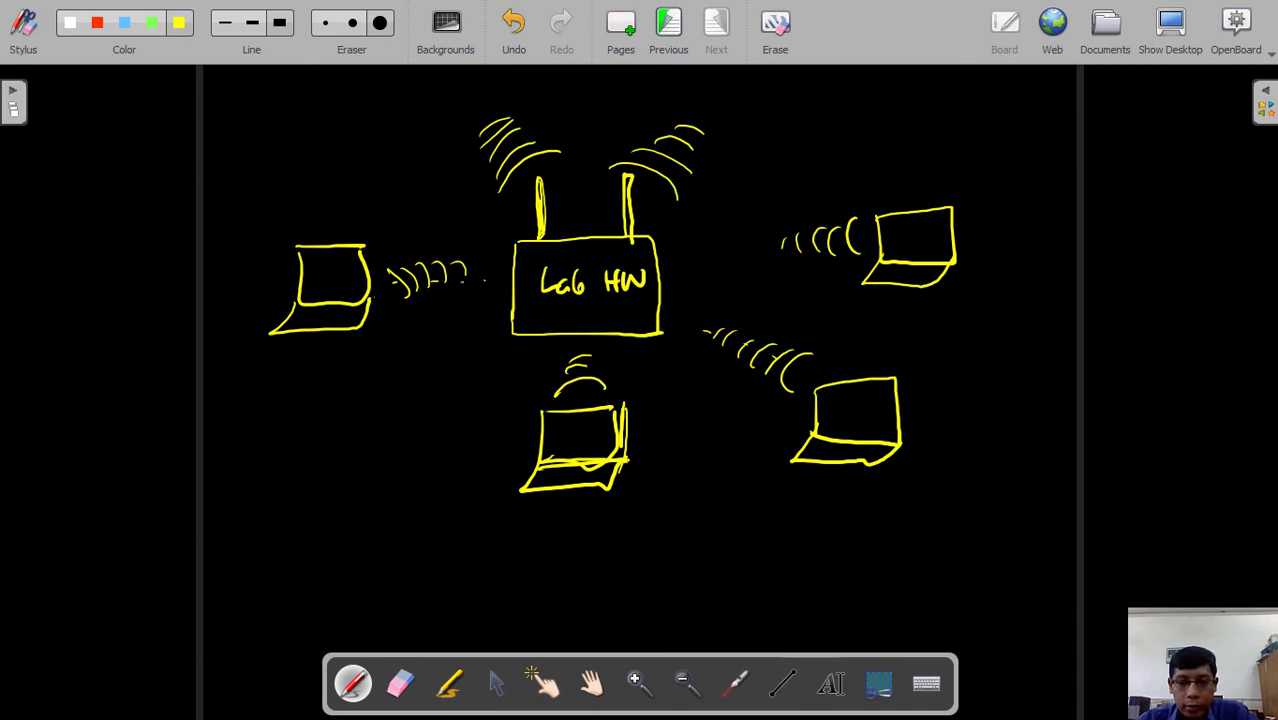
pyautogui.press('super')
pyautogui.click(1117, 706)
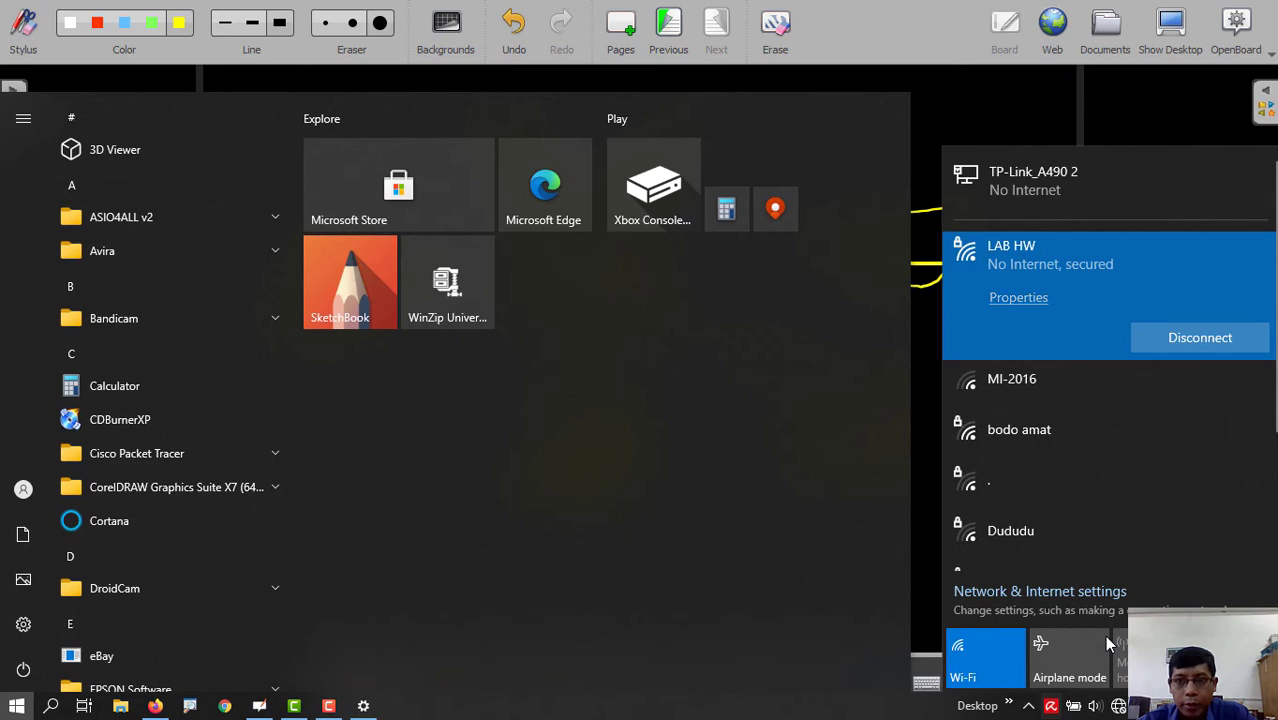
pyautogui.click(884, 25)
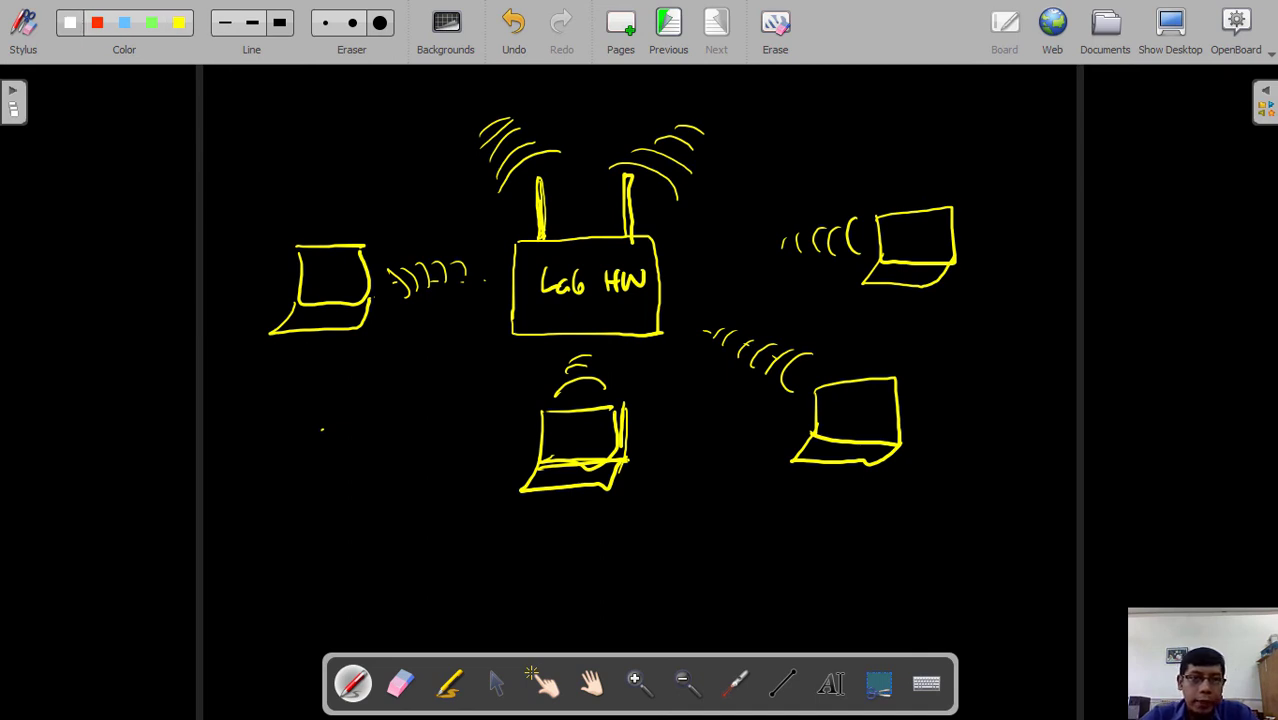
# - Draw a line up from the router to a boxed 'Sumber Internet' label
pyautogui.moveTo(576, 147)
pyautogui.mouseDown()
pyautogui.moveTo(575, 236)
pyautogui.moveTo(579, 146)
pyautogui.moveTo(620, 108)
pyautogui.moveTo(826, 104)
pyautogui.moveTo(826, 130)
pyautogui.moveTo(922, 73)
pyautogui.mouseUp()
pyautogui.moveTo(852, 94)
pyautogui.mouseDown()
pyautogui.moveTo(866, 104)
pyautogui.moveTo(957, 92)
pyautogui.mouseUp()
pyautogui.moveTo(868, 122)
pyautogui.mouseDown()
pyautogui.moveTo(922, 146)
pyautogui.moveTo(992, 118)
pyautogui.mouseUp()
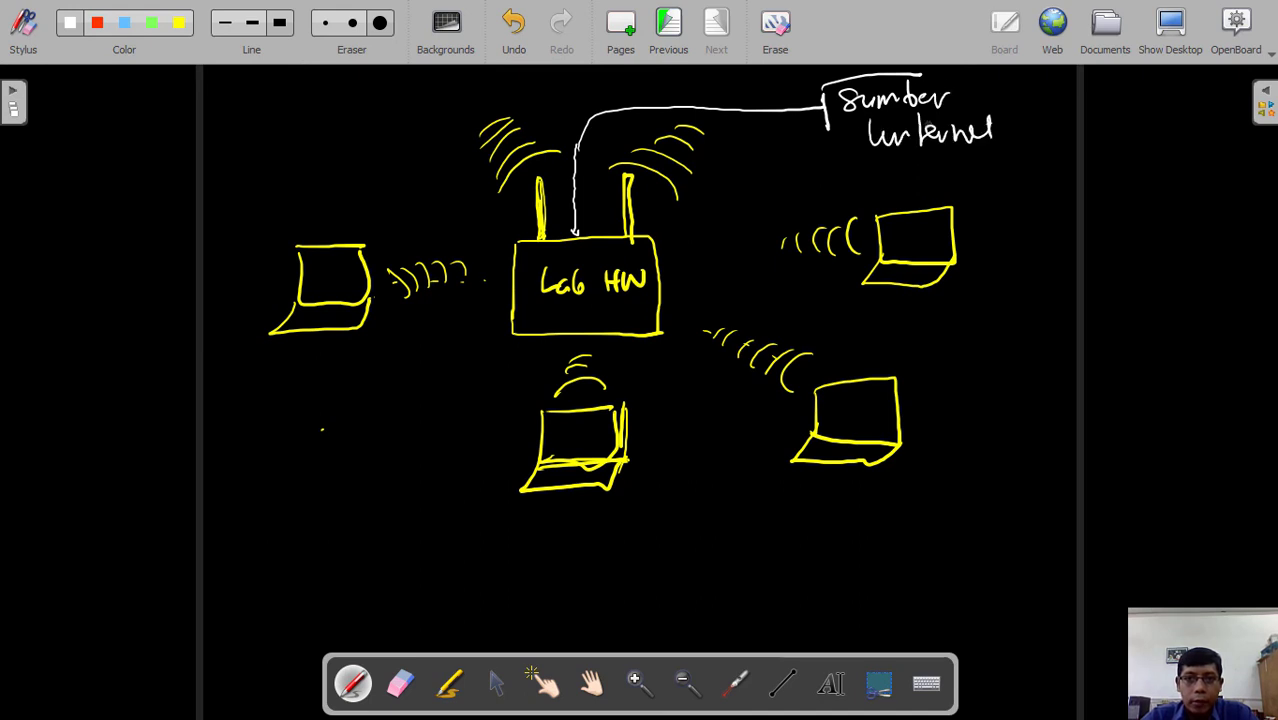
pyautogui.moveTo(920, 74)
pyautogui.mouseDown()
pyautogui.moveTo(1028, 72)
pyautogui.moveTo(1040, 152)
pyautogui.mouseUp()
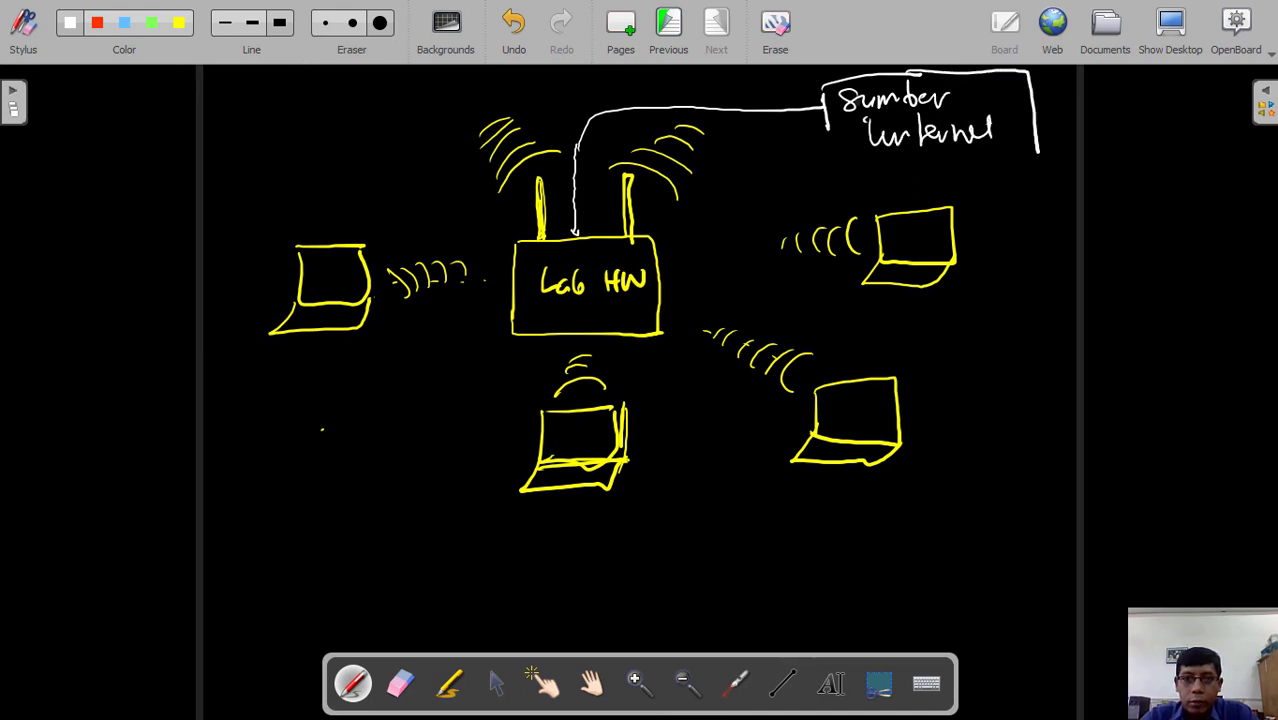
pyautogui.moveTo(826, 76)
pyautogui.mouseDown()
pyautogui.moveTo(828, 165)
pyautogui.moveTo(1036, 150)
pyautogui.mouseUp()
# - Add an arrow to 'Modem DSL', an upward arrow, and a boxed ISP note below
pyautogui.moveTo(1046, 90)
pyautogui.mouseDown()
pyautogui.moveTo(1090, 76)
pyautogui.moveTo(1130, 96)
pyautogui.moveTo(1158, 72)
pyautogui.moveTo(1212, 92)
pyautogui.mouseUp()
pyautogui.moveTo(1110, 126)
pyautogui.mouseDown()
pyautogui.moveTo(1136, 148)
pyautogui.moveTo(1190, 146)
pyautogui.mouseUp()
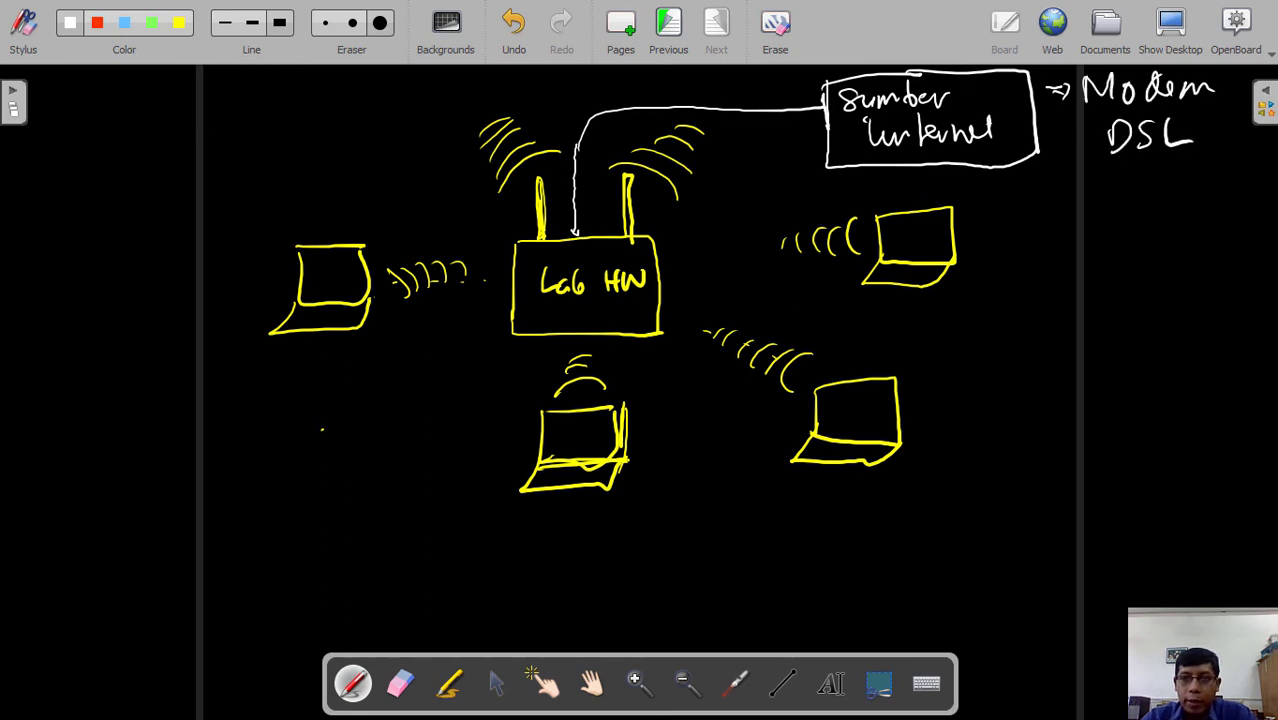
pyautogui.moveTo(1151, 220)
pyautogui.mouseDown()
pyautogui.moveTo(1151, 176)
pyautogui.moveTo(1166, 186)
pyautogui.mouseUp()
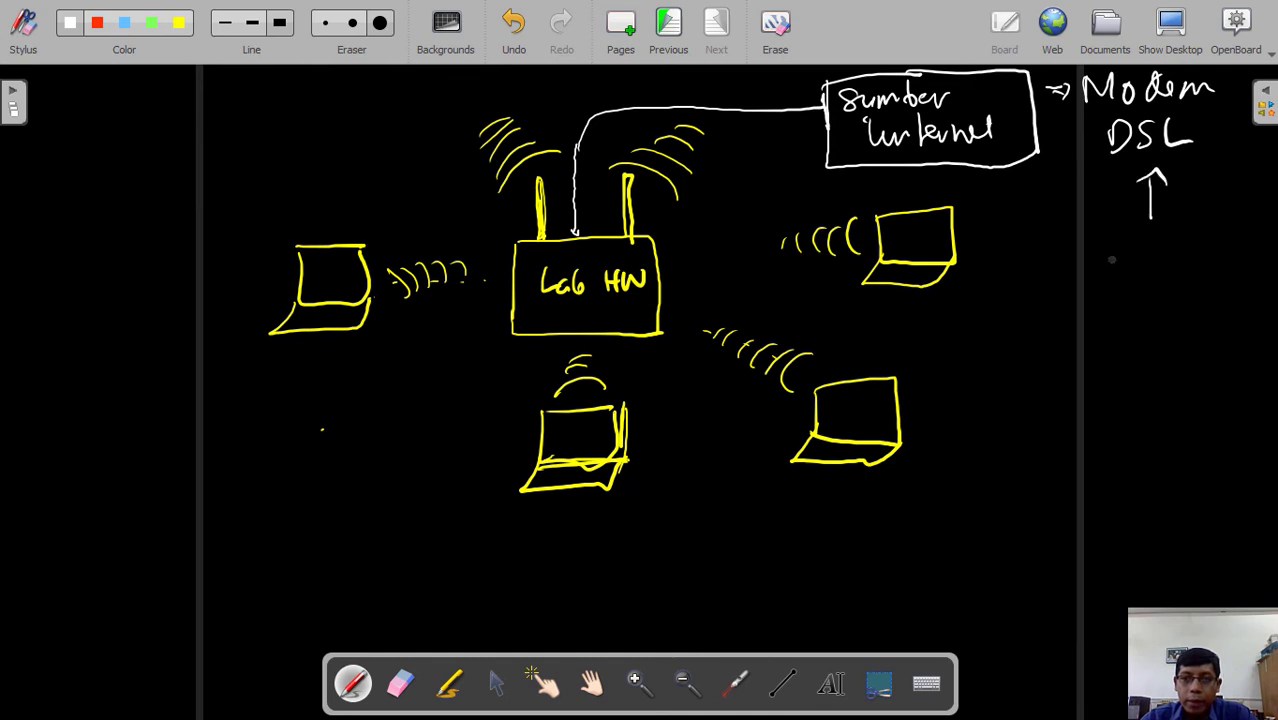
pyautogui.moveTo(1110, 244)
pyautogui.mouseDown()
pyautogui.moveTo(1113, 268)
pyautogui.moveTo(1158, 286)
pyautogui.mouseUp()
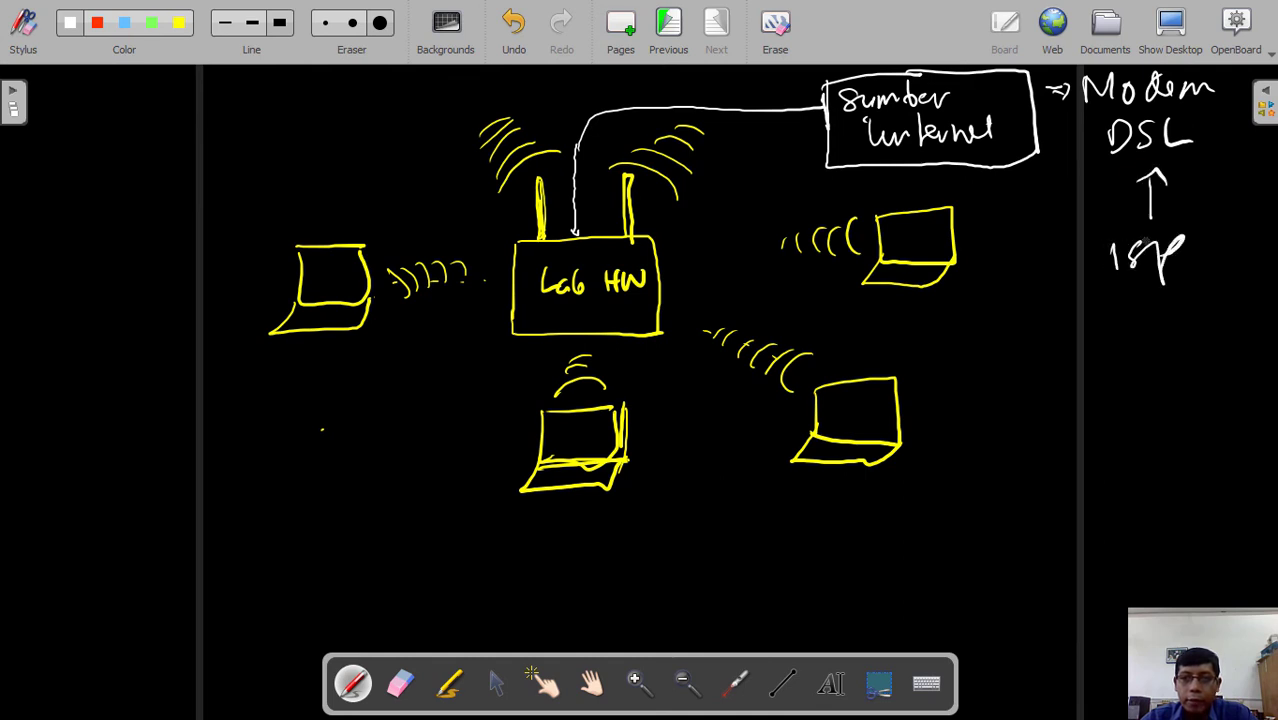
pyautogui.moveTo(1102, 232); pyautogui.dragTo(1096, 280)
pyautogui.moveTo(1098, 236)
pyautogui.mouseDown()
pyautogui.moveTo(1166, 228)
pyautogui.moveTo(1190, 288)
pyautogui.moveTo(1096, 286)
pyautogui.moveTo(1192, 330)
pyautogui.moveTo(1204, 312)
pyautogui.moveTo(1246, 320)
pyautogui.mouseUp()
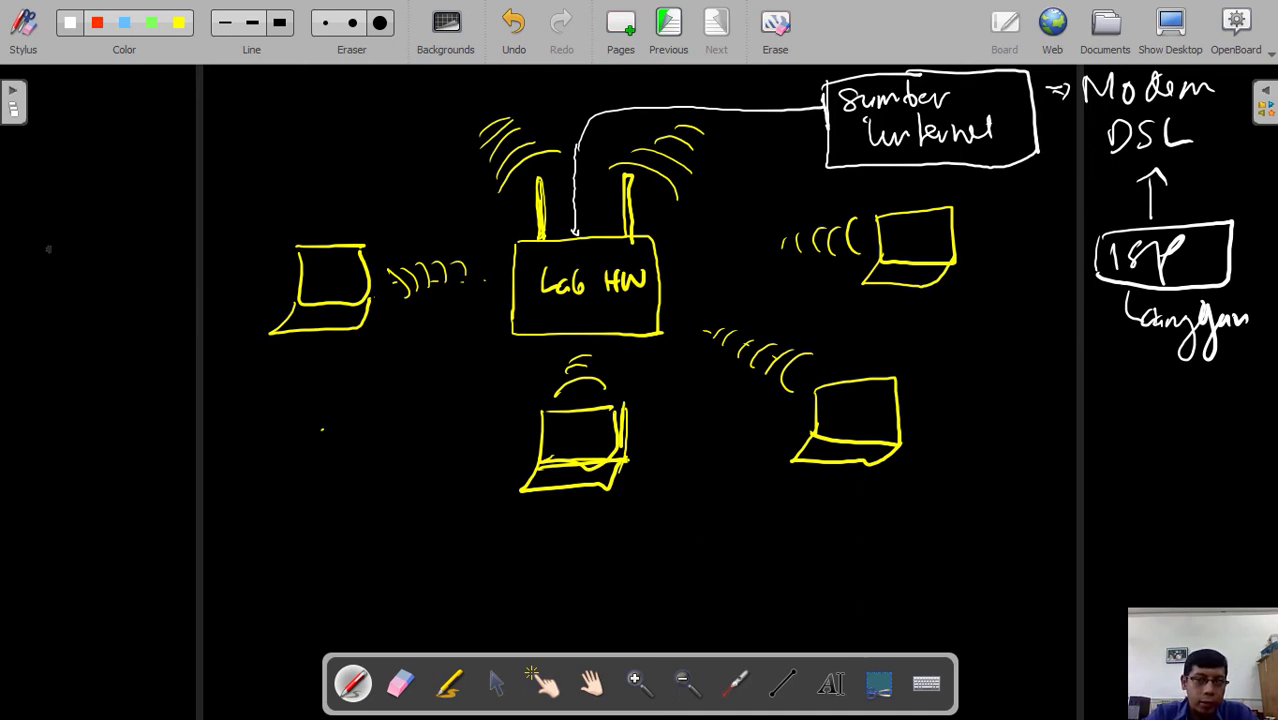
# - Outline a large router box on the left with its first port rectangles
pyautogui.moveTo(26, 241); pyautogui.dragTo(26, 416)
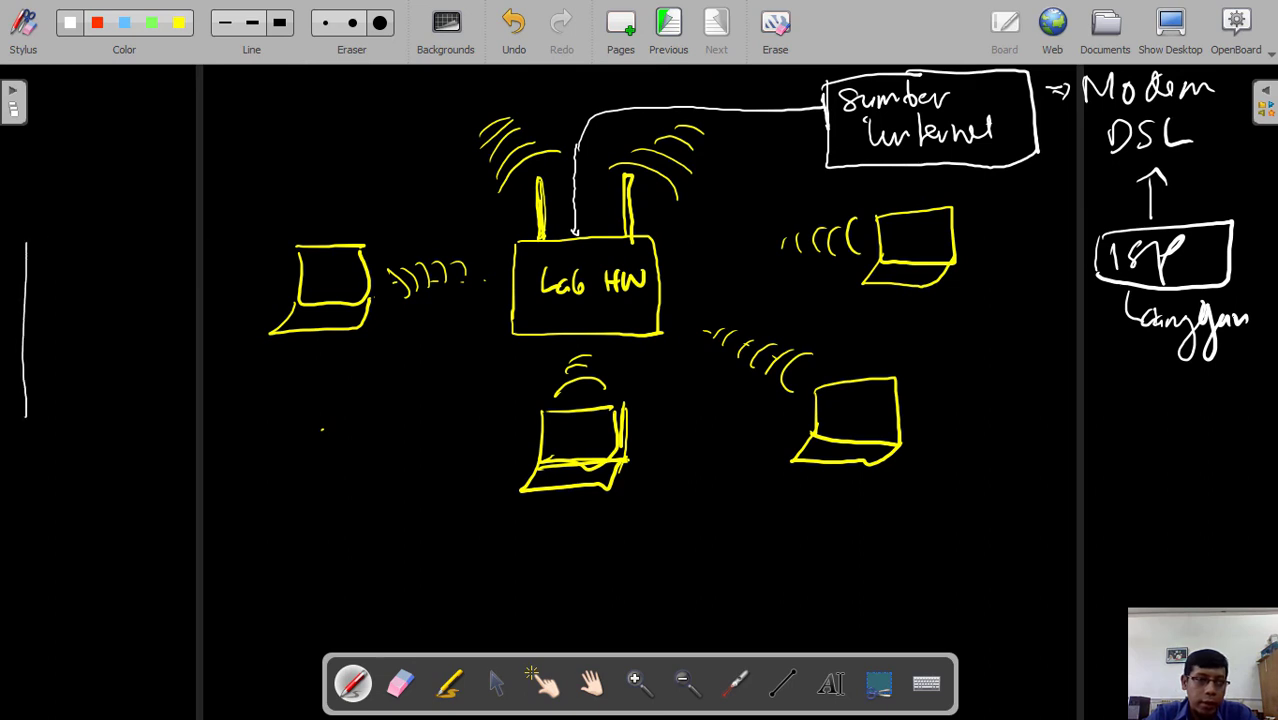
pyautogui.moveTo(26, 236)
pyautogui.mouseDown()
pyautogui.moveTo(252, 222)
pyautogui.moveTo(252, 448)
pyautogui.mouseUp()
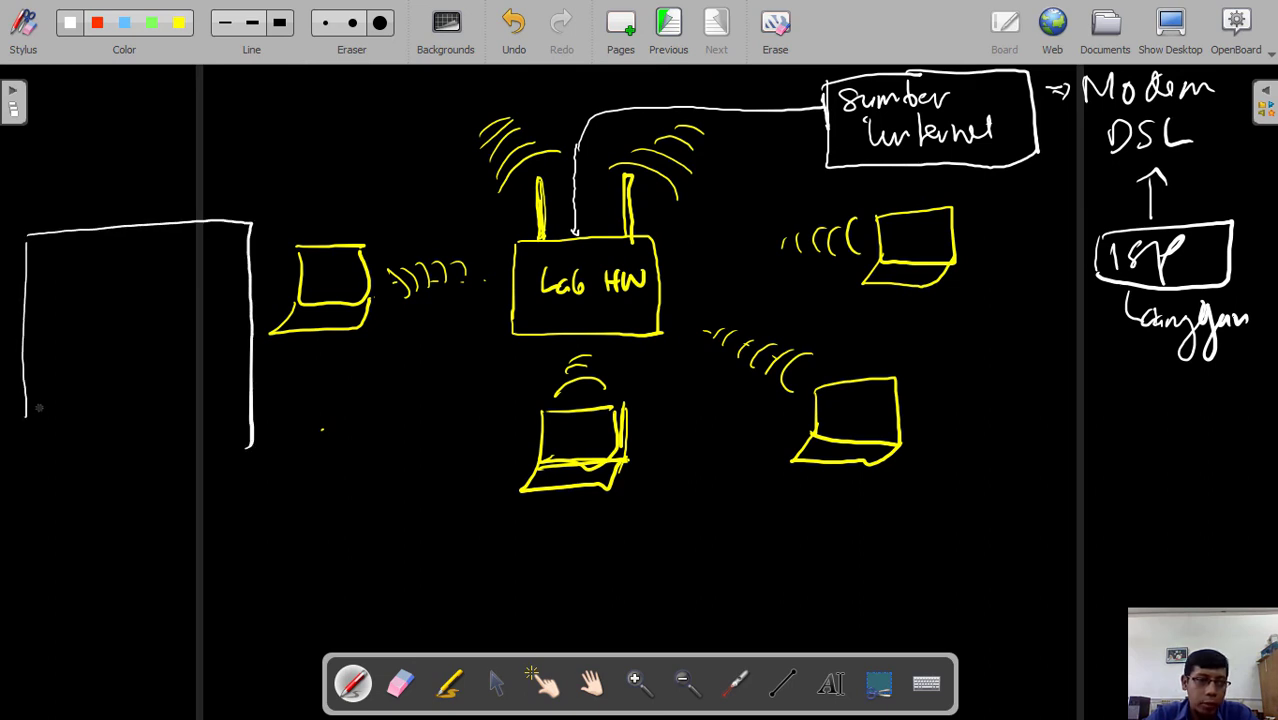
pyautogui.moveTo(26, 402)
pyautogui.mouseDown()
pyautogui.moveTo(64, 446)
pyautogui.moveTo(253, 433)
pyautogui.mouseUp()
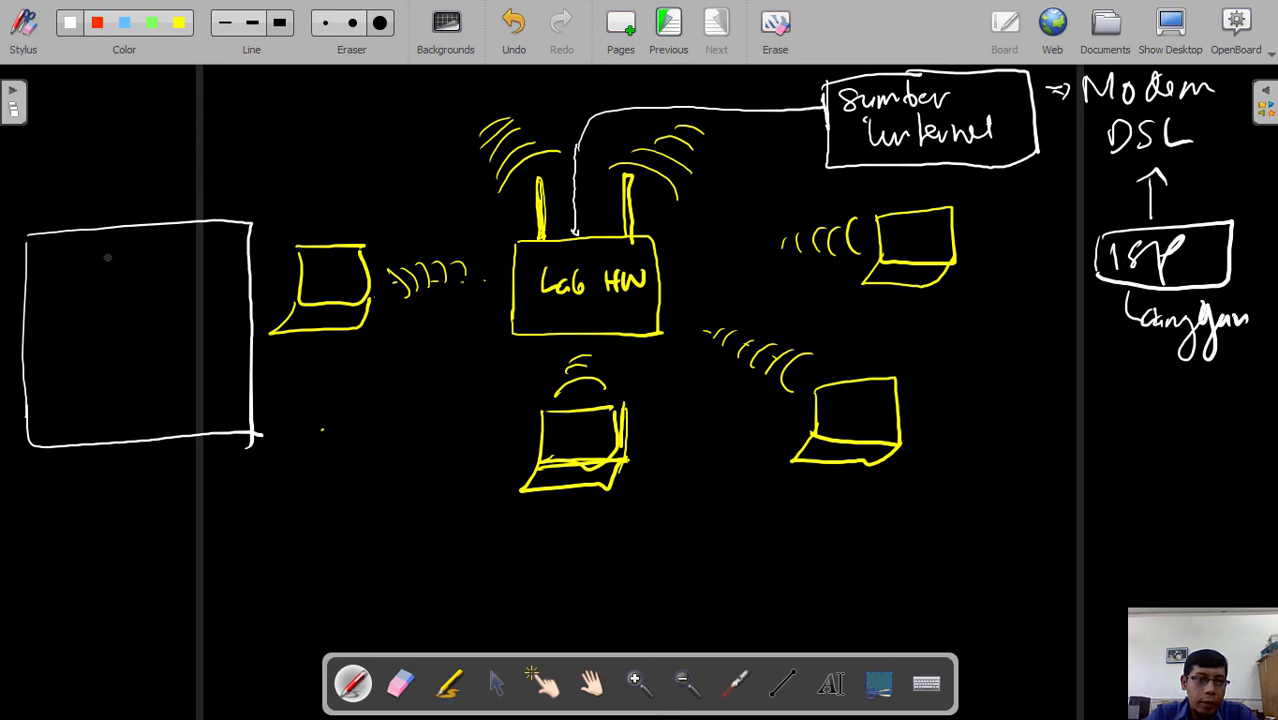
pyautogui.moveTo(108, 254)
pyautogui.mouseDown()
pyautogui.moveTo(110, 292)
pyautogui.moveTo(188, 284)
pyautogui.moveTo(112, 298)
pyautogui.mouseUp()
pyautogui.moveTo(40, 324)
pyautogui.mouseDown()
pyautogui.moveTo(100, 318)
pyautogui.moveTo(142, 350)
pyautogui.mouseUp()
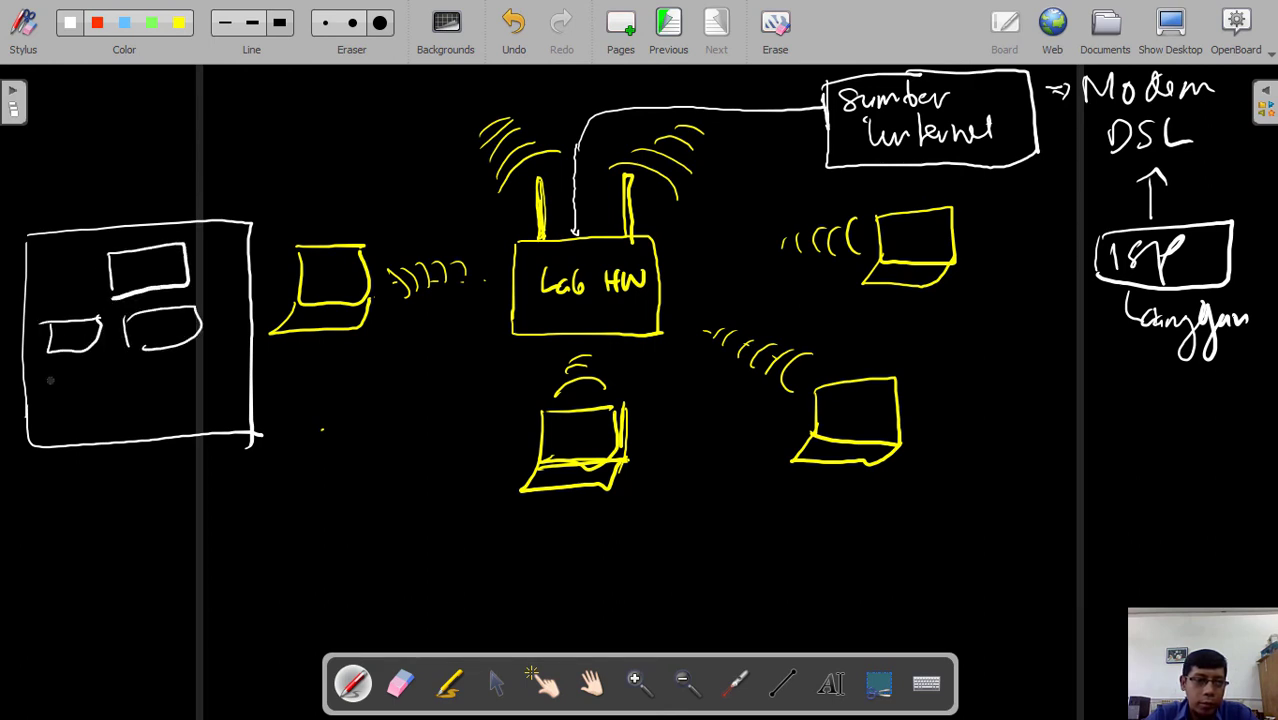
pyautogui.moveTo(50, 376); pyautogui.dragTo(50, 406)
pyautogui.moveTo(50, 376)
pyautogui.mouseDown()
pyautogui.moveTo(100, 372)
pyautogui.moveTo(102, 406)
pyautogui.mouseUp()
pyautogui.moveTo(102, 406); pyautogui.dragTo(54, 410)
# - Add more port rectangles in the lower middle and along the box's right edge
pyautogui.moveTo(134, 362); pyautogui.dragTo(134, 394)
pyautogui.moveTo(134, 364)
pyautogui.mouseDown()
pyautogui.moveTo(192, 362)
pyautogui.moveTo(194, 398)
pyautogui.mouseUp()
pyautogui.moveTo(194, 398); pyautogui.dragTo(136, 400)
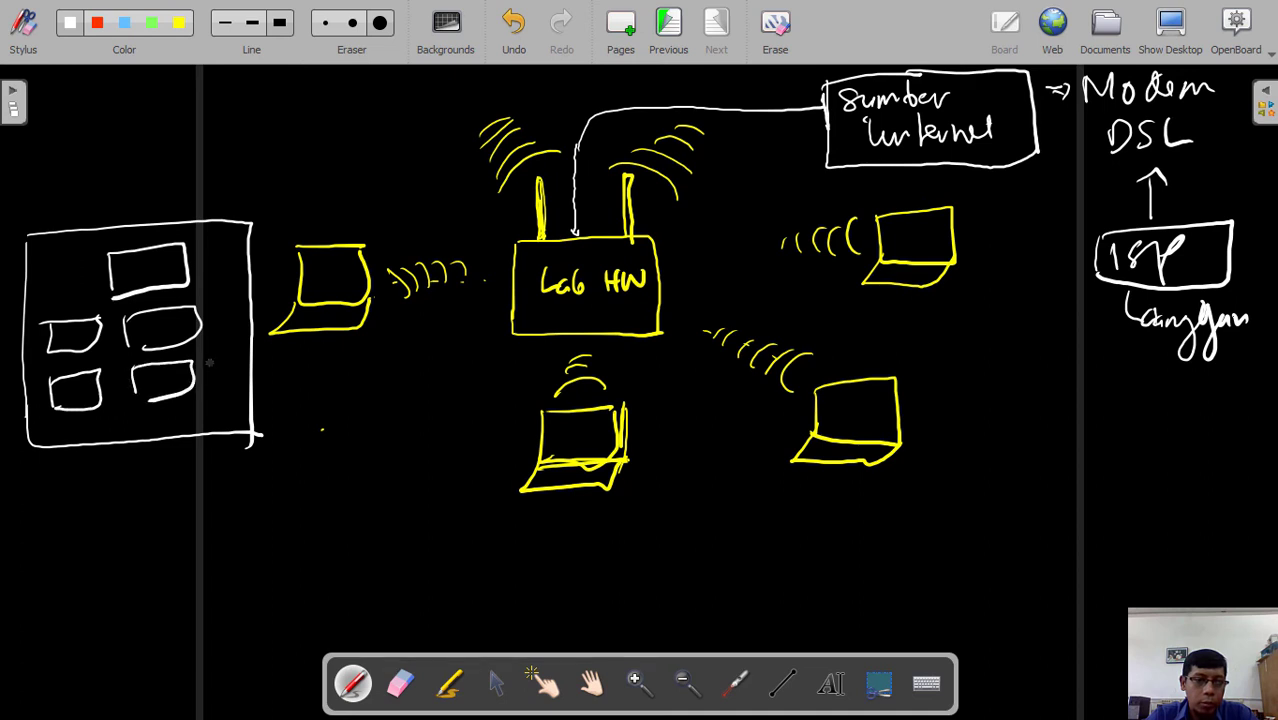
pyautogui.moveTo(210, 356)
pyautogui.mouseDown()
pyautogui.moveTo(212, 386)
pyautogui.moveTo(244, 348)
pyautogui.mouseUp()
pyautogui.moveTo(244, 350); pyautogui.dragTo(218, 390)
pyautogui.moveTo(212, 304); pyautogui.dragTo(214, 332)
pyautogui.moveTo(212, 304)
pyautogui.mouseDown()
pyautogui.moveTo(232, 300)
pyautogui.moveTo(248, 330)
pyautogui.mouseUp()
pyautogui.moveTo(248, 330); pyautogui.dragTo(216, 333)
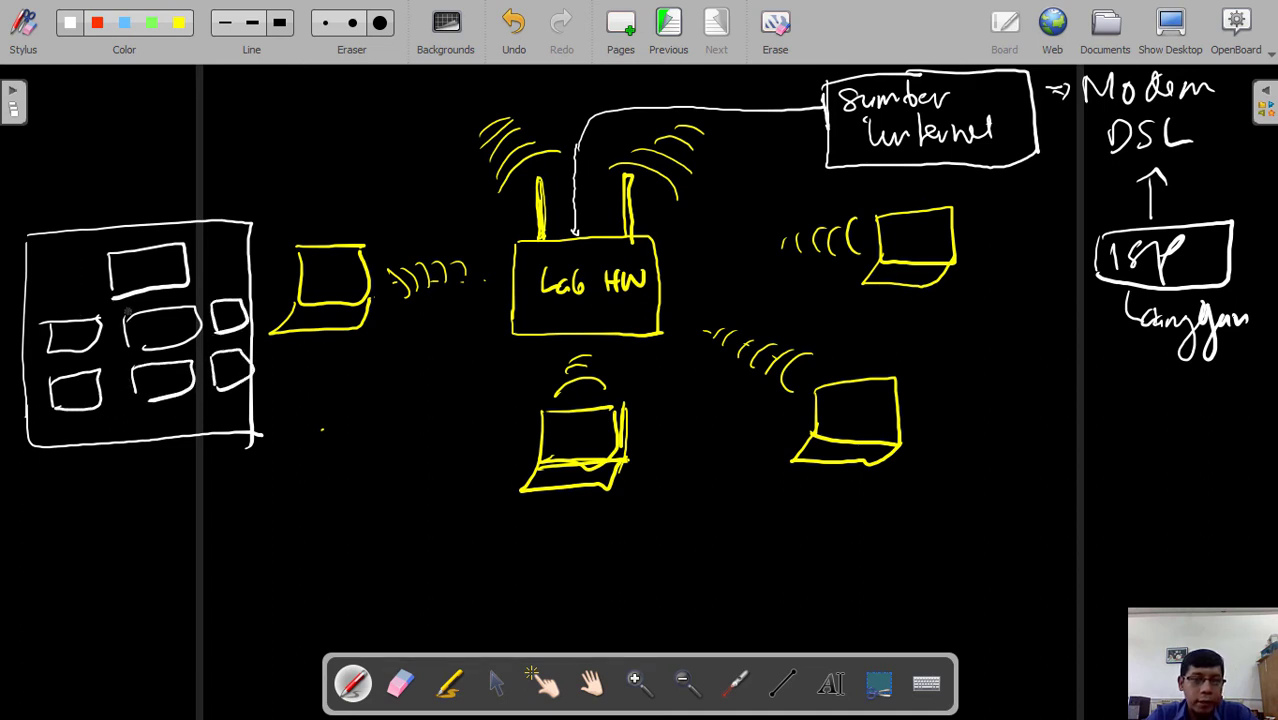
# - Tick five ports, cross out the upper right port, and cable it toward the router
pyautogui.moveTo(62, 330)
pyautogui.mouseDown()
pyautogui.moveTo(96, 314)
pyautogui.moveTo(240, 308)
pyautogui.mouseUp()
pyautogui.moveTo(154, 372); pyautogui.dragTo(190, 364)
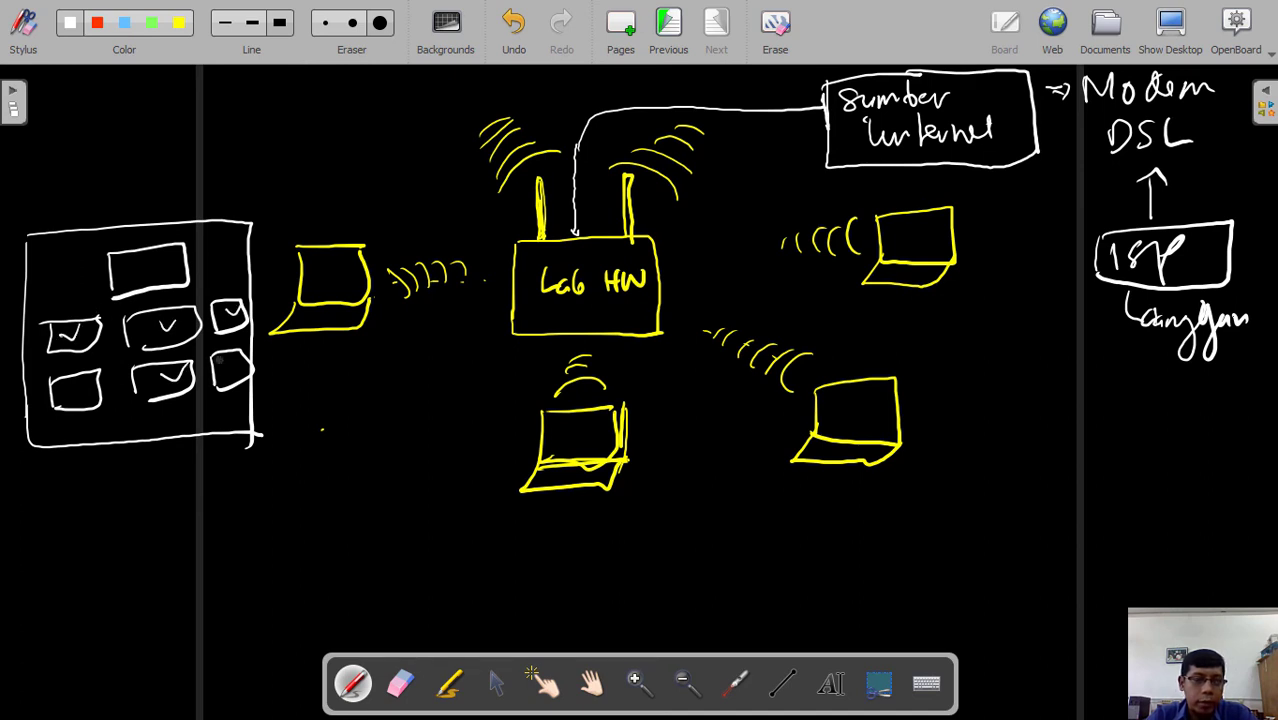
pyautogui.moveTo(68, 388); pyautogui.dragTo(94, 376)
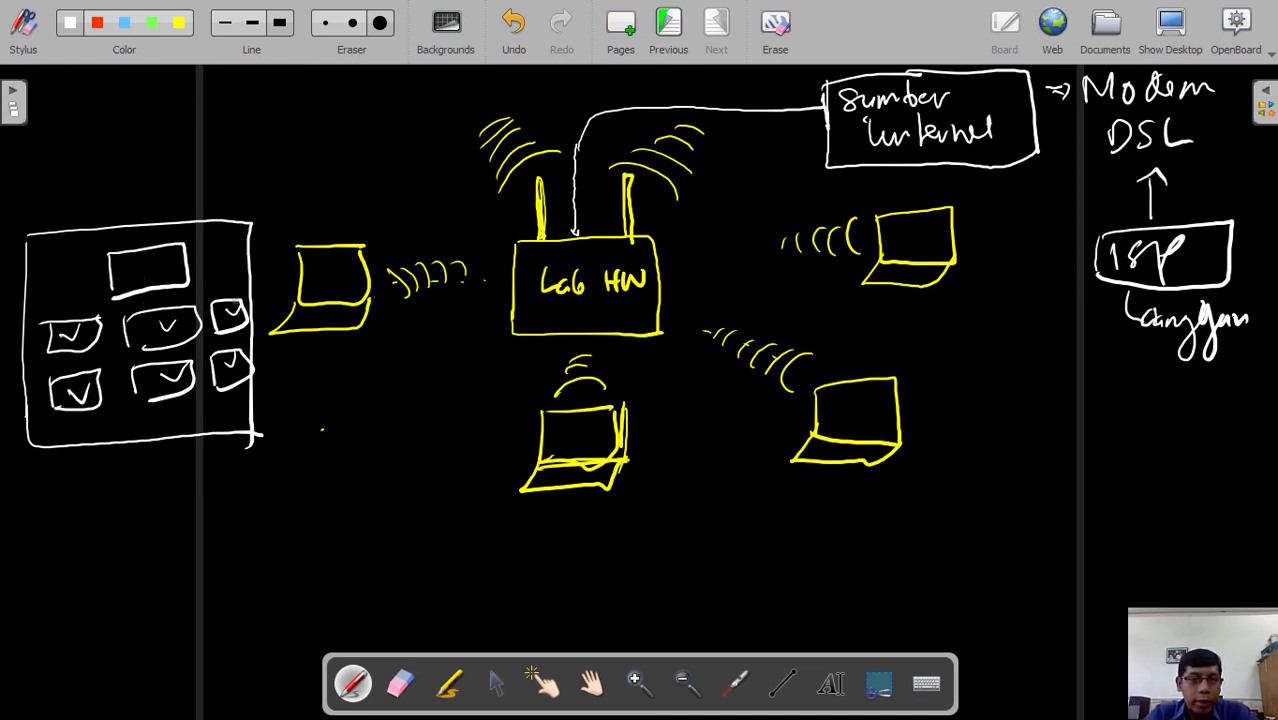
pyautogui.moveTo(224, 298)
pyautogui.mouseDown()
pyautogui.moveTo(214, 330)
pyautogui.moveTo(246, 296)
pyautogui.mouseUp()
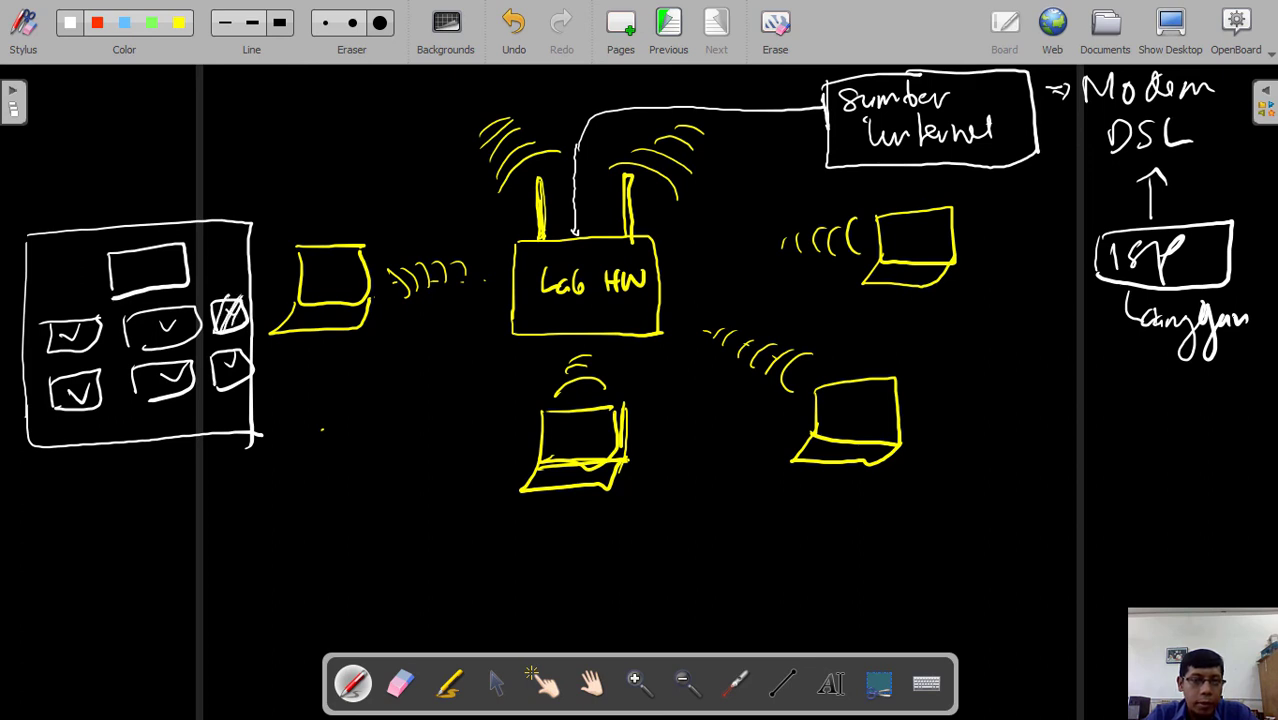
pyautogui.moveTo(247, 322)
pyautogui.mouseDown()
pyautogui.moveTo(292, 402)
pyautogui.moveTo(366, 412)
pyautogui.moveTo(446, 303)
pyautogui.moveTo(452, 236)
pyautogui.moveTo(523, 206)
pyautogui.moveTo(564, 210)
pyautogui.moveTo(448, 324)
pyautogui.mouseUp()
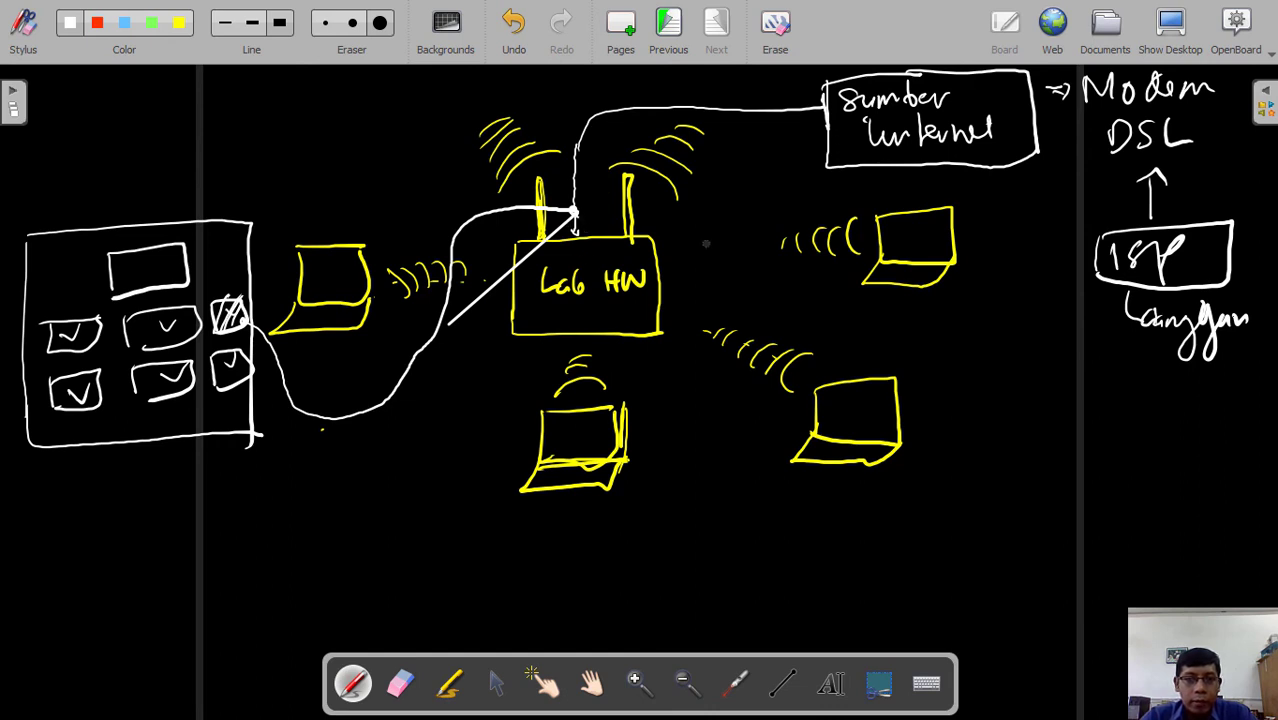
# - Underline 'Lab HW', outline a ticked port, and retrace the ISP box
pyautogui.moveTo(540, 310); pyautogui.dragTo(640, 313)
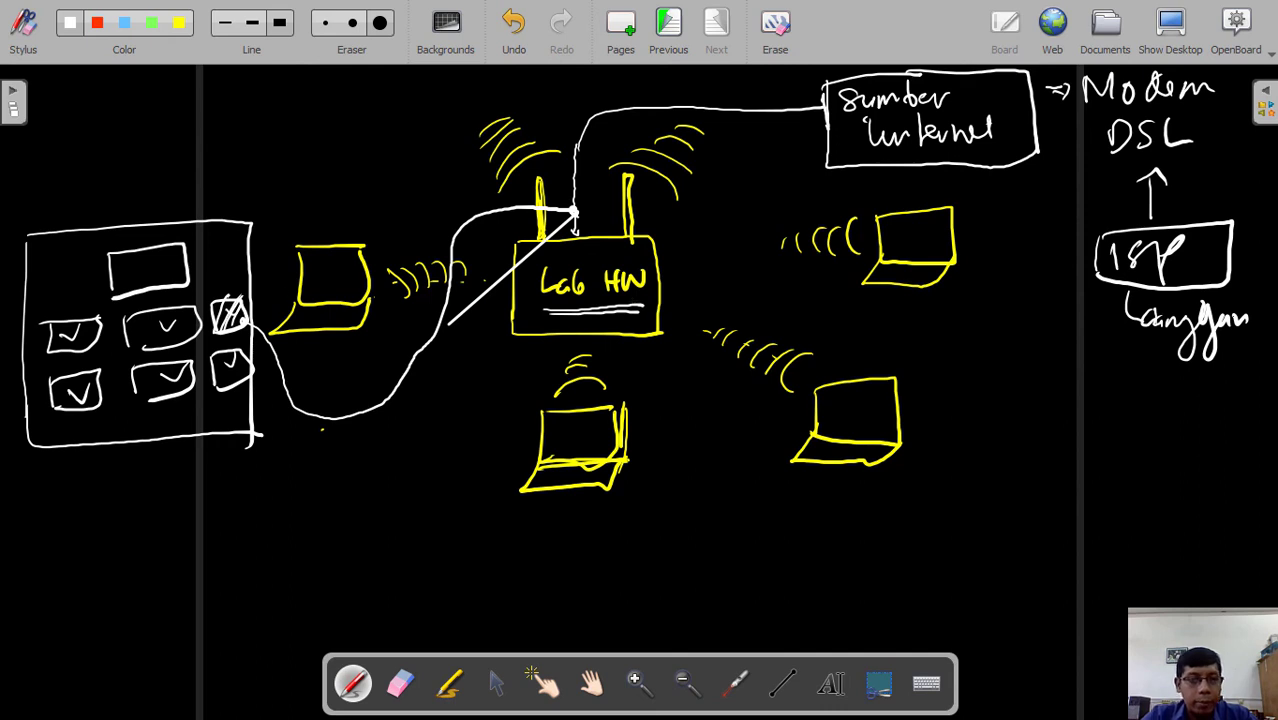
pyautogui.moveTo(50, 352)
pyautogui.mouseDown()
pyautogui.moveTo(44, 320)
pyautogui.moveTo(106, 320)
pyautogui.moveTo(52, 356)
pyautogui.moveTo(142, 308)
pyautogui.moveTo(198, 340)
pyautogui.moveTo(134, 354)
pyautogui.mouseUp()
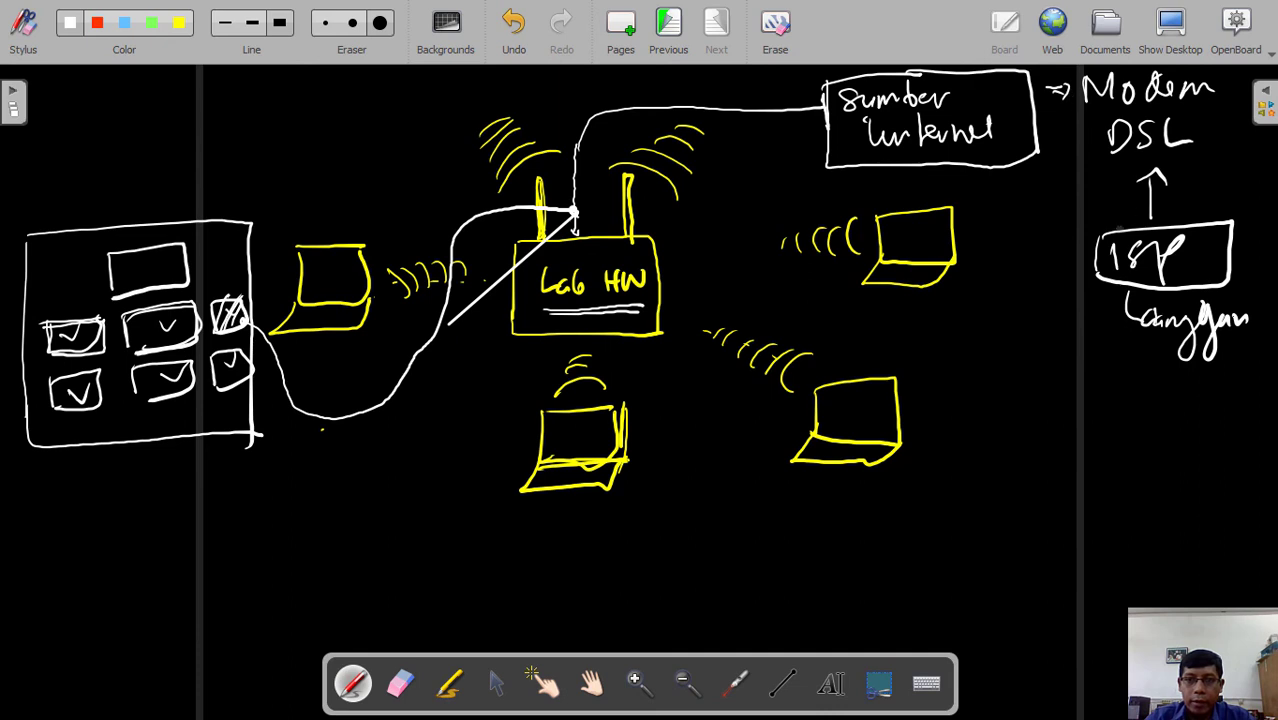
pyautogui.moveTo(1098, 232)
pyautogui.mouseDown()
pyautogui.moveTo(1170, 228)
pyautogui.moveTo(1236, 278)
pyautogui.mouseUp()
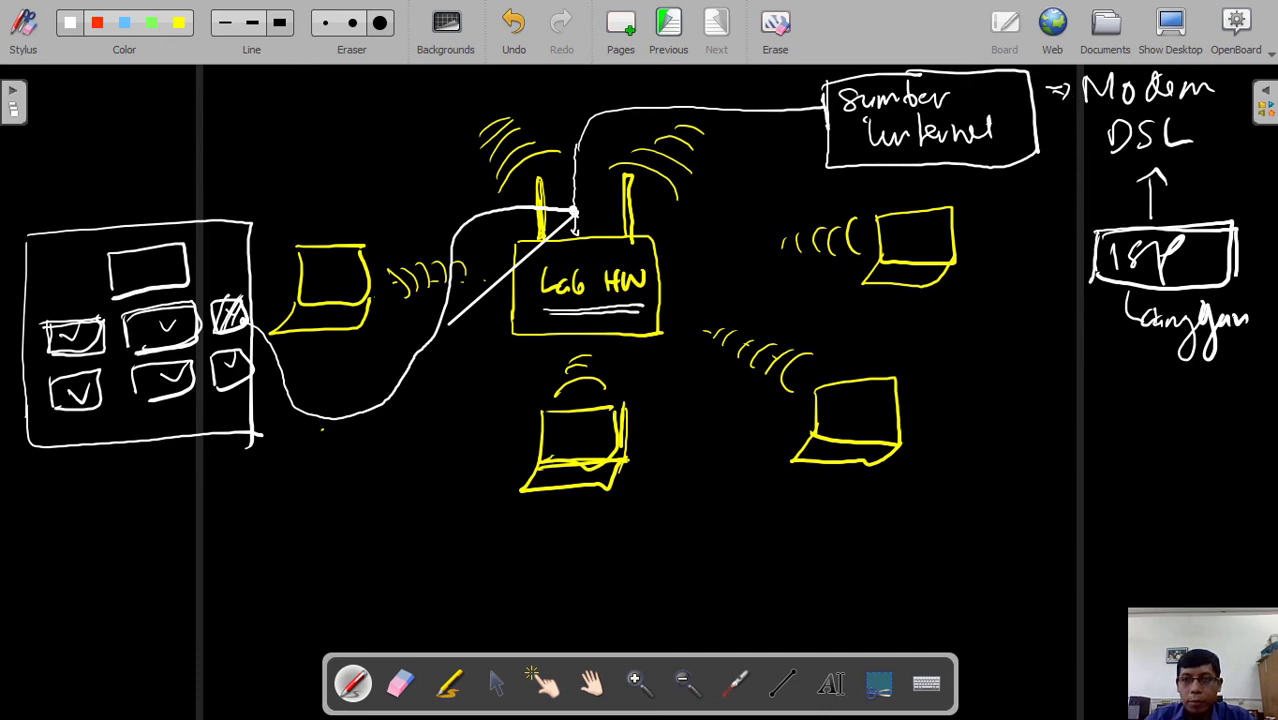
pyautogui.moveTo(1098, 248)
pyautogui.mouseDown()
pyautogui.moveTo(1092, 296)
pyautogui.moveTo(1248, 298)
pyautogui.mouseUp()
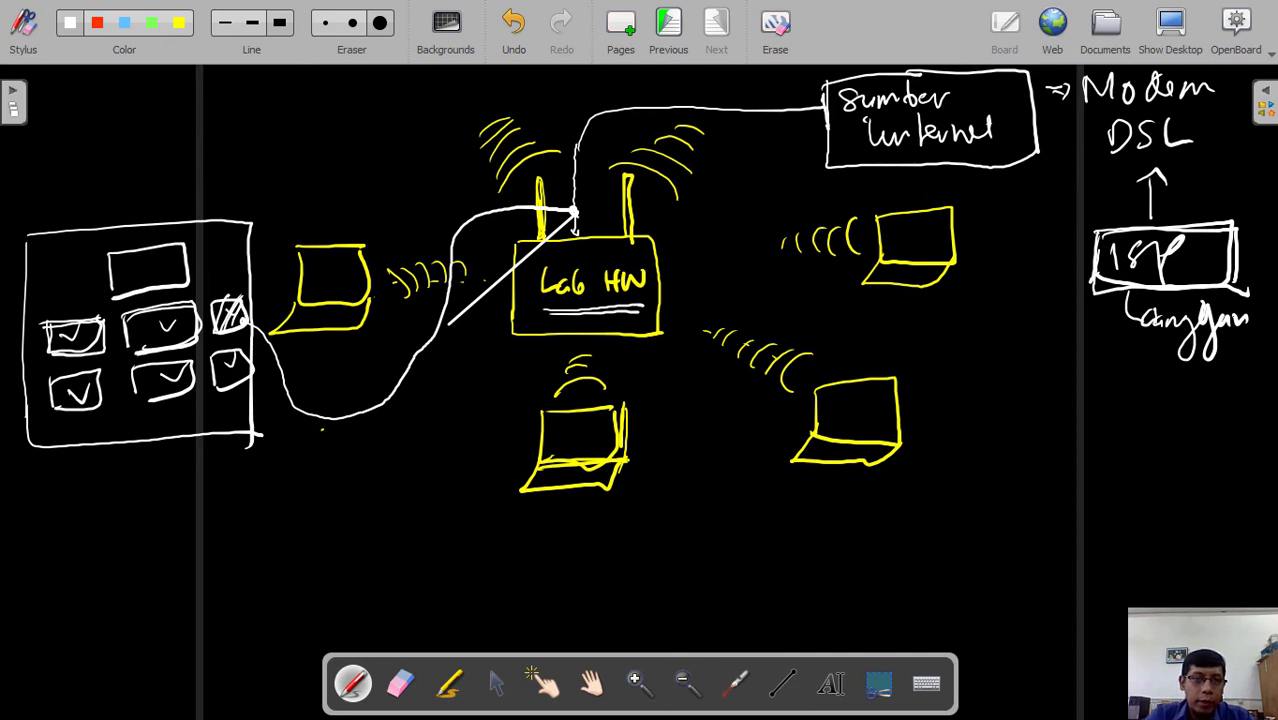
# - Write a circled 'DSL' with arrows at top left and hatch the crossed port
pyautogui.moveTo(93, 82)
pyautogui.mouseDown()
pyautogui.moveTo(95, 124)
pyautogui.moveTo(118, 108)
pyautogui.moveTo(130, 118)
pyautogui.moveTo(160, 68)
pyautogui.moveTo(196, 80)
pyautogui.mouseUp()
pyautogui.moveTo(132, 138)
pyautogui.mouseDown()
pyautogui.moveTo(152, 184)
pyautogui.moveTo(56, 186)
pyautogui.moveTo(32, 200)
pyautogui.mouseUp()
pyautogui.moveTo(36, 183); pyautogui.dragTo(58, 197)
pyautogui.moveTo(148, 142); pyautogui.dragTo(236, 156)
pyautogui.moveTo(228, 144)
pyautogui.mouseDown()
pyautogui.moveTo(252, 158)
pyautogui.moveTo(236, 170)
pyautogui.mouseUp()
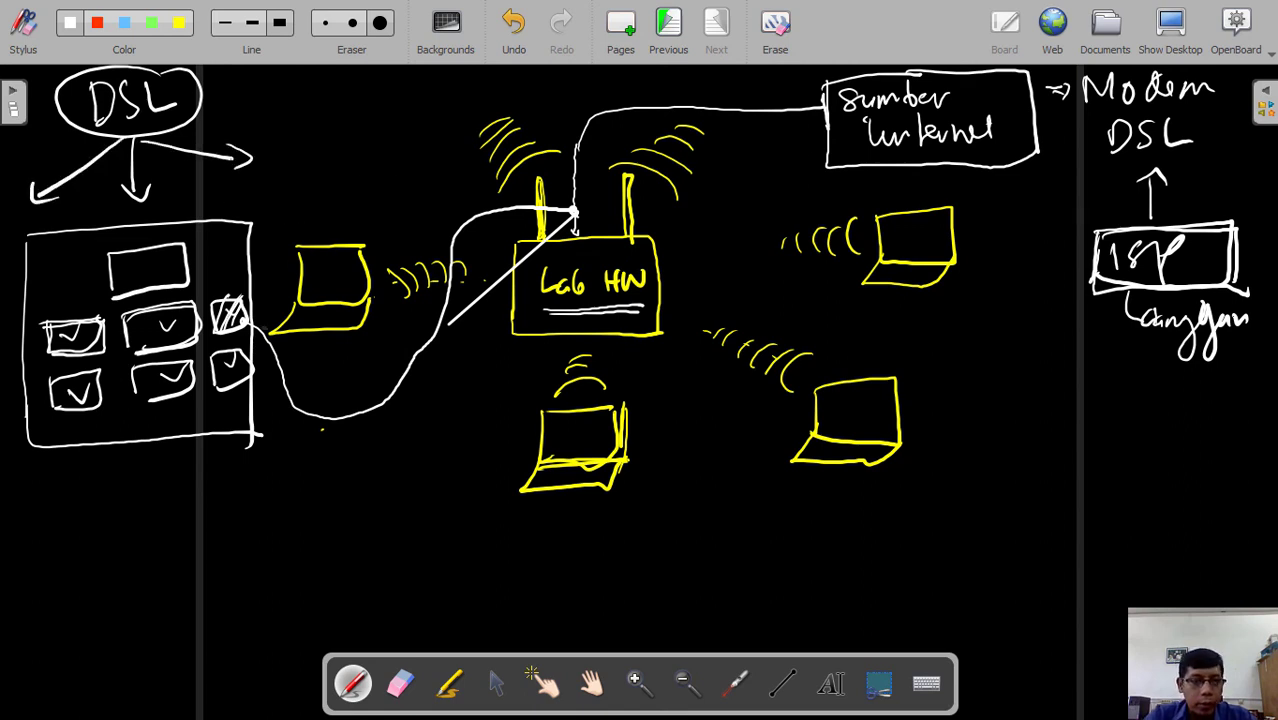
pyautogui.moveTo(224, 318)
pyautogui.mouseDown()
pyautogui.moveTo(258, 292)
pyautogui.moveTo(256, 328)
pyautogui.mouseUp()
pyautogui.moveTo(214, 312)
pyautogui.mouseDown()
pyautogui.moveTo(220, 302)
pyautogui.moveTo(238, 322)
pyautogui.mouseUp()
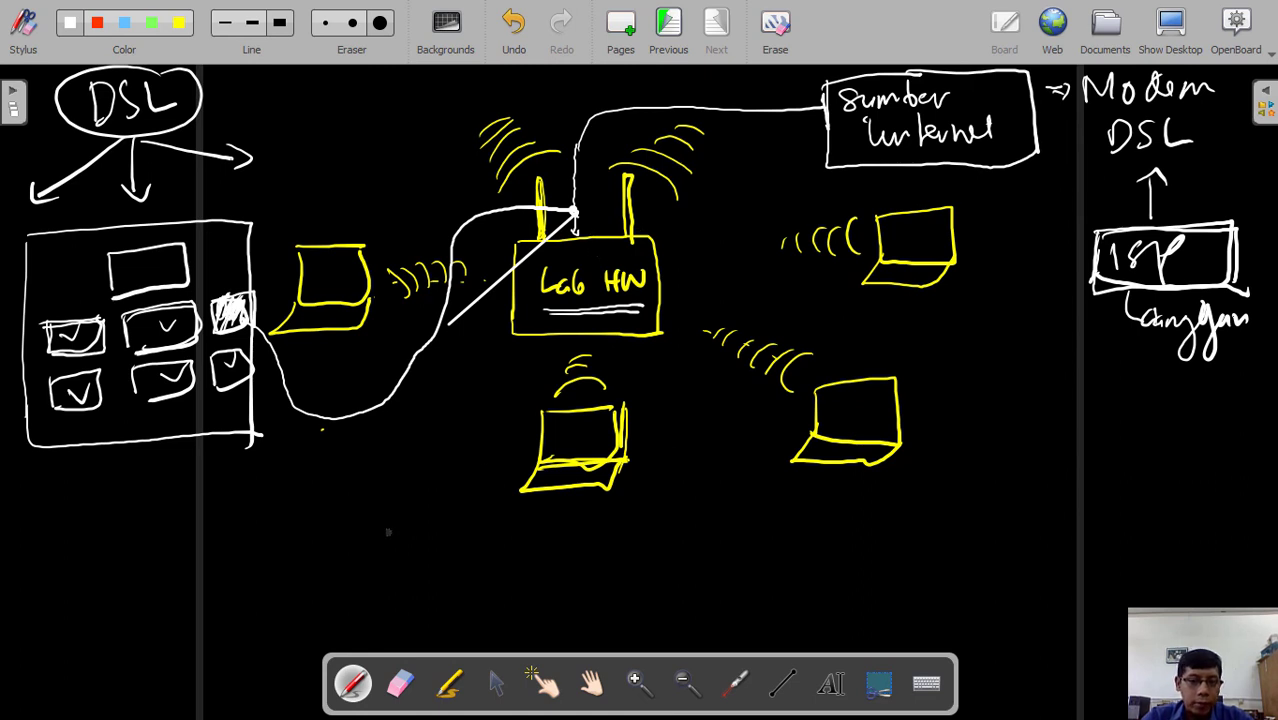
# - Draw a row of four white port boxes below the centre laptop
pyautogui.moveTo(353, 542)
pyautogui.mouseDown()
pyautogui.moveTo(353, 572)
pyautogui.moveTo(416, 532)
pyautogui.moveTo(352, 568)
pyautogui.mouseUp()
pyautogui.moveTo(425, 530); pyautogui.dragTo(425, 566)
pyautogui.moveTo(425, 530)
pyautogui.mouseDown()
pyautogui.moveTo(486, 530)
pyautogui.moveTo(426, 567)
pyautogui.mouseUp()
pyautogui.moveTo(492, 527)
pyautogui.mouseDown()
pyautogui.moveTo(492, 562)
pyautogui.moveTo(518, 565)
pyautogui.mouseUp()
pyautogui.moveTo(560, 526); pyautogui.dragTo(560, 560)
pyautogui.moveTo(562, 520)
pyautogui.mouseDown()
pyautogui.moveTo(586, 516)
pyautogui.moveTo(558, 557)
pyautogui.mouseUp()
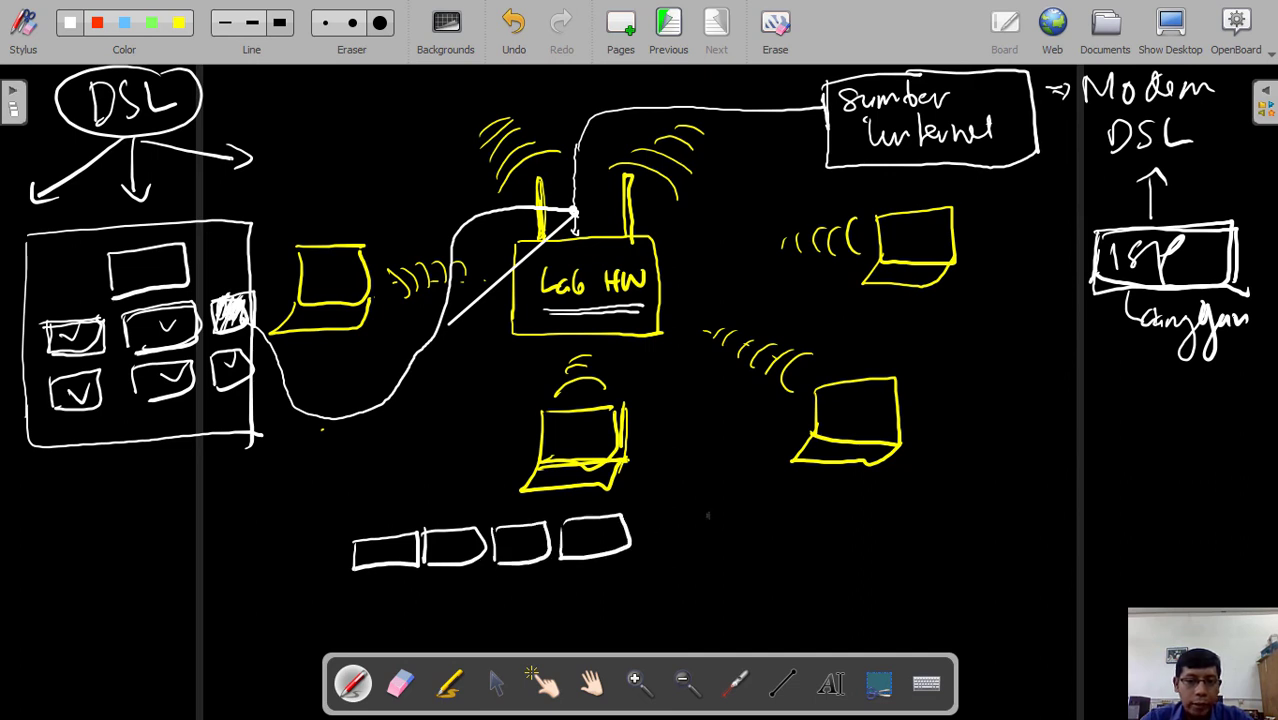
# - Add a yellow fifth box at the row's end labelled 'WAN'
pyautogui.moveTo(649, 519); pyautogui.dragTo(650, 537)
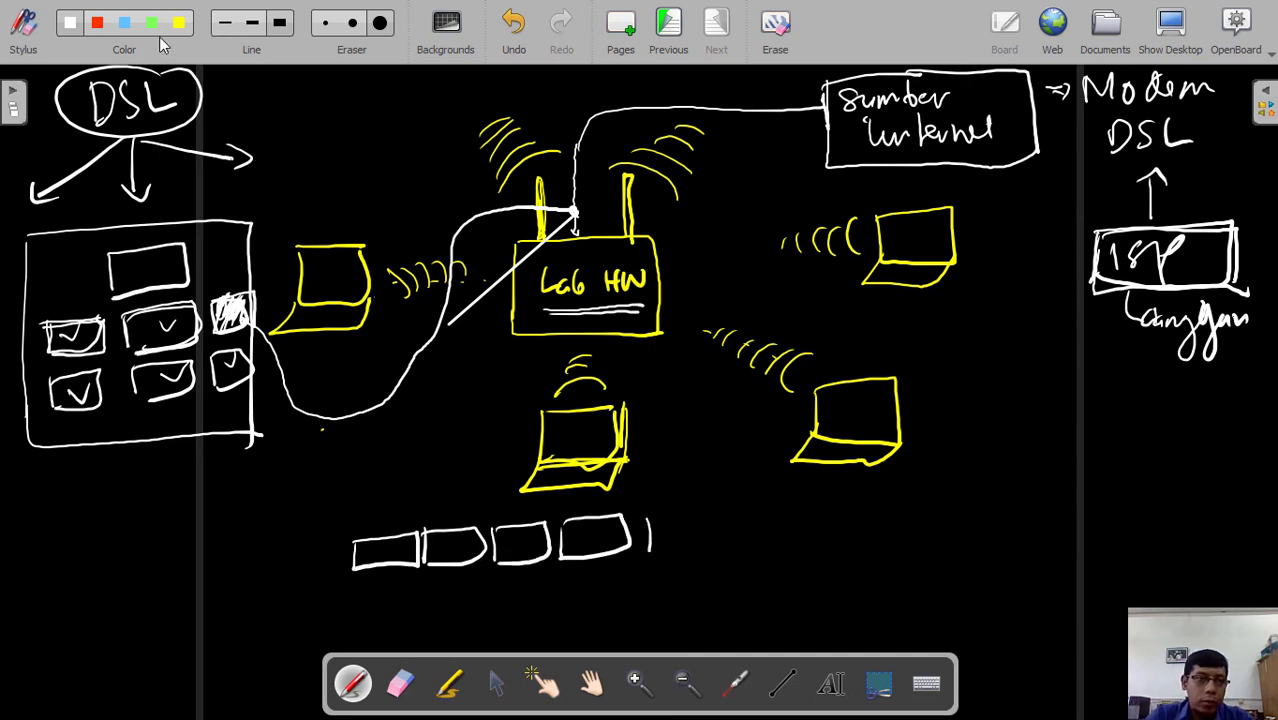
pyautogui.moveTo(648, 514)
pyautogui.mouseDown()
pyautogui.moveTo(649, 552)
pyautogui.moveTo(726, 508)
pyautogui.moveTo(650, 557)
pyautogui.mouseUp()
pyautogui.moveTo(664, 483)
pyautogui.mouseDown()
pyautogui.moveTo(708, 499)
pyautogui.moveTo(730, 481)
pyautogui.mouseUp()
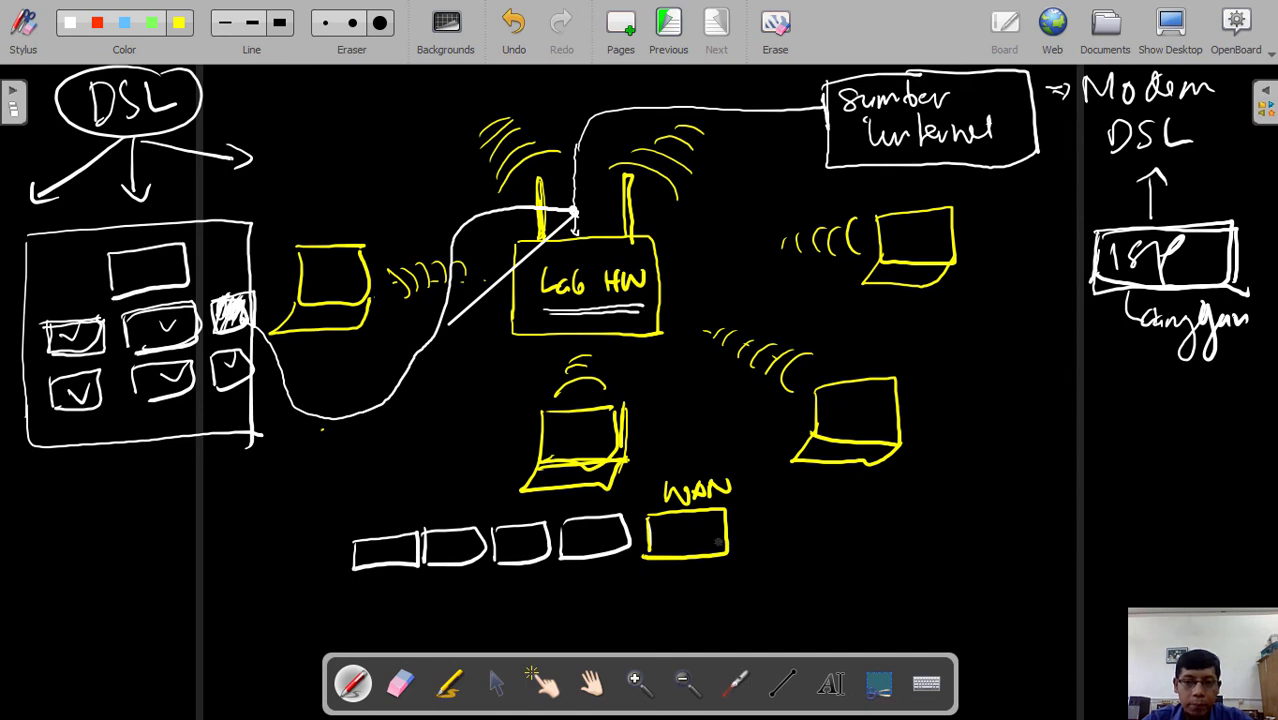
# - Curve yellow from WAN to Modem DSL, circle the hatched port, and cable it blue to the port row
pyautogui.moveTo(716, 538)
pyautogui.mouseDown()
pyautogui.moveTo(834, 574)
pyautogui.moveTo(1030, 398)
pyautogui.moveTo(1072, 190)
pyautogui.moveTo(1096, 186)
pyautogui.mouseUp()
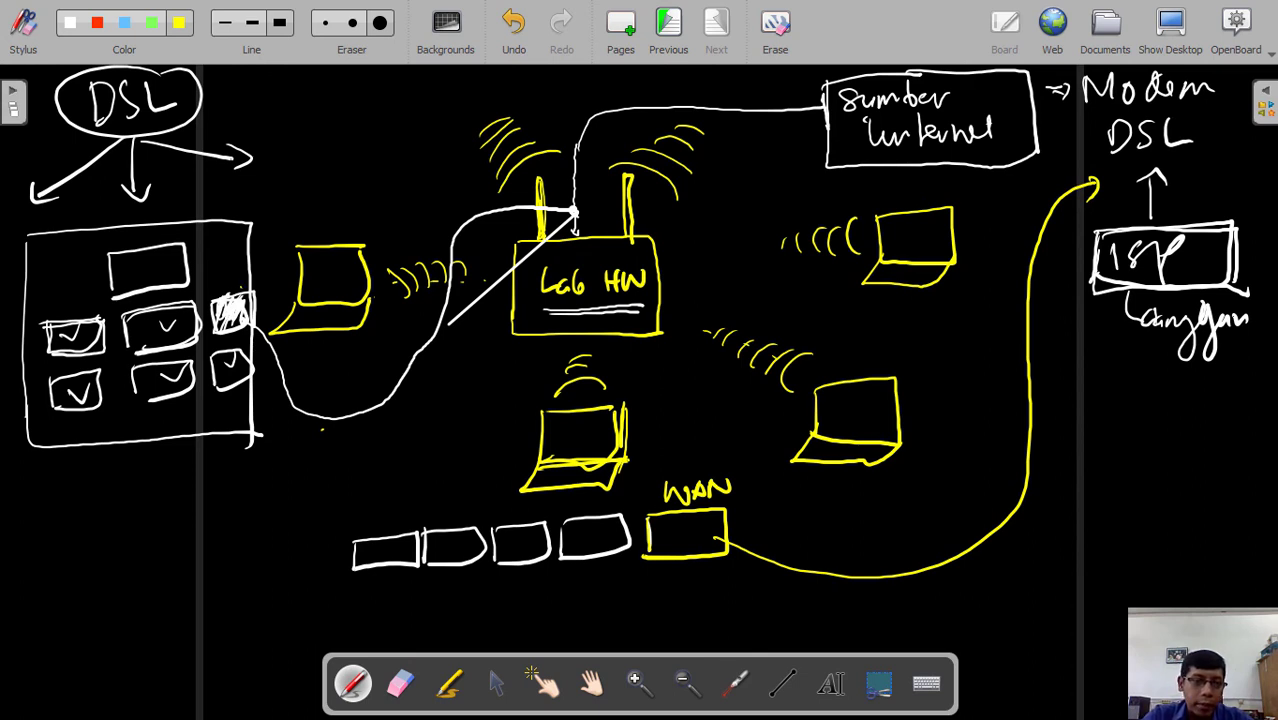
pyautogui.moveTo(240, 286)
pyautogui.mouseDown()
pyautogui.moveTo(214, 340)
pyautogui.moveTo(276, 322)
pyautogui.moveTo(256, 286)
pyautogui.mouseUp()
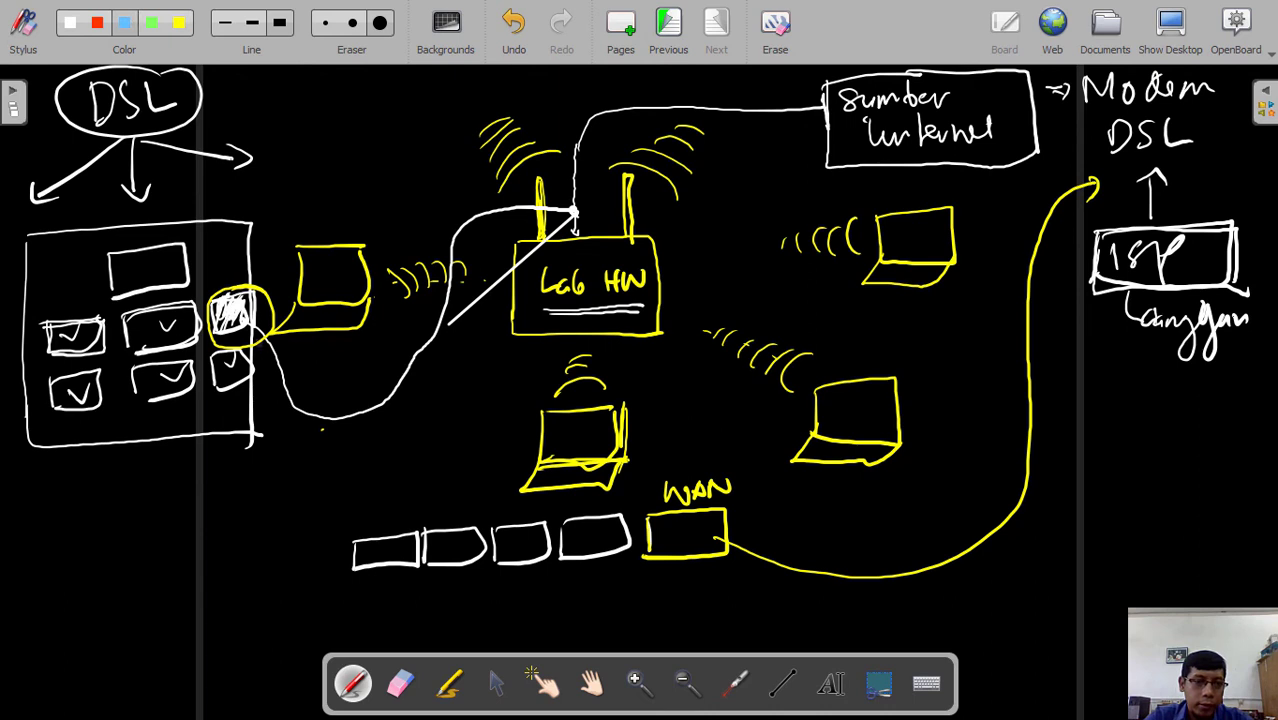
pyautogui.moveTo(302, 386); pyautogui.dragTo(370, 486)
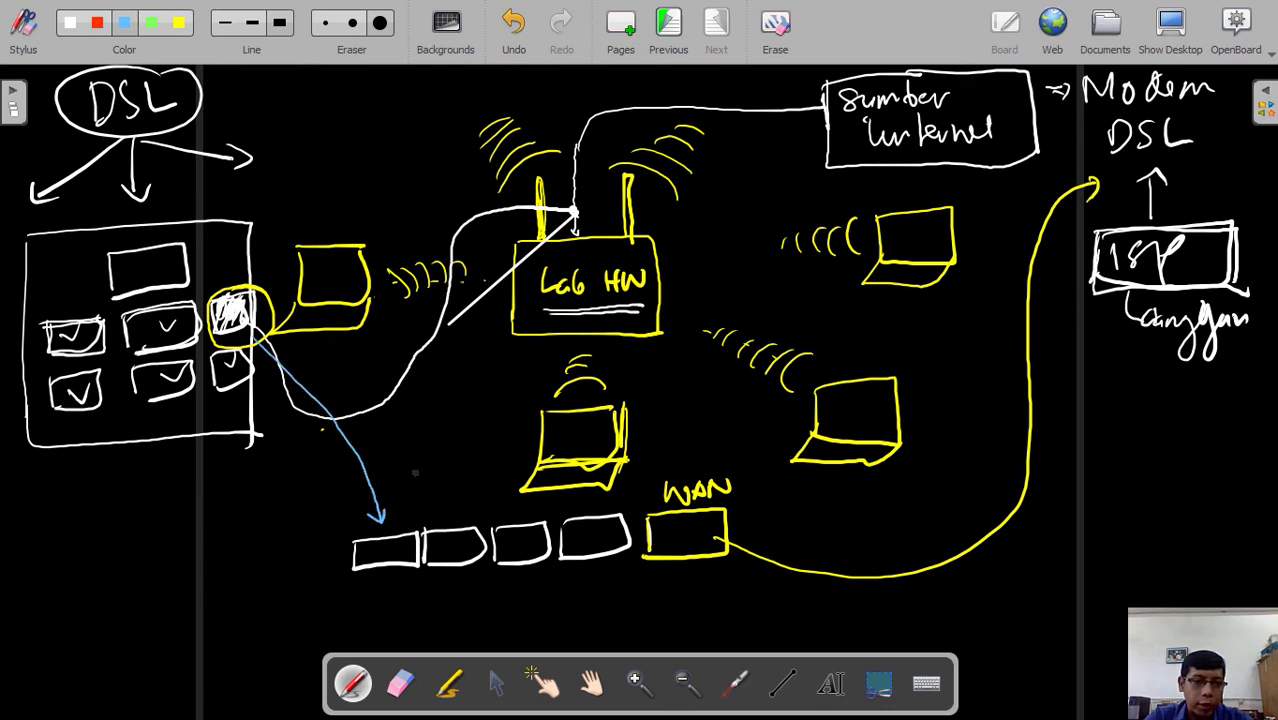
pyautogui.moveTo(268, 338); pyautogui.dragTo(515, 462)
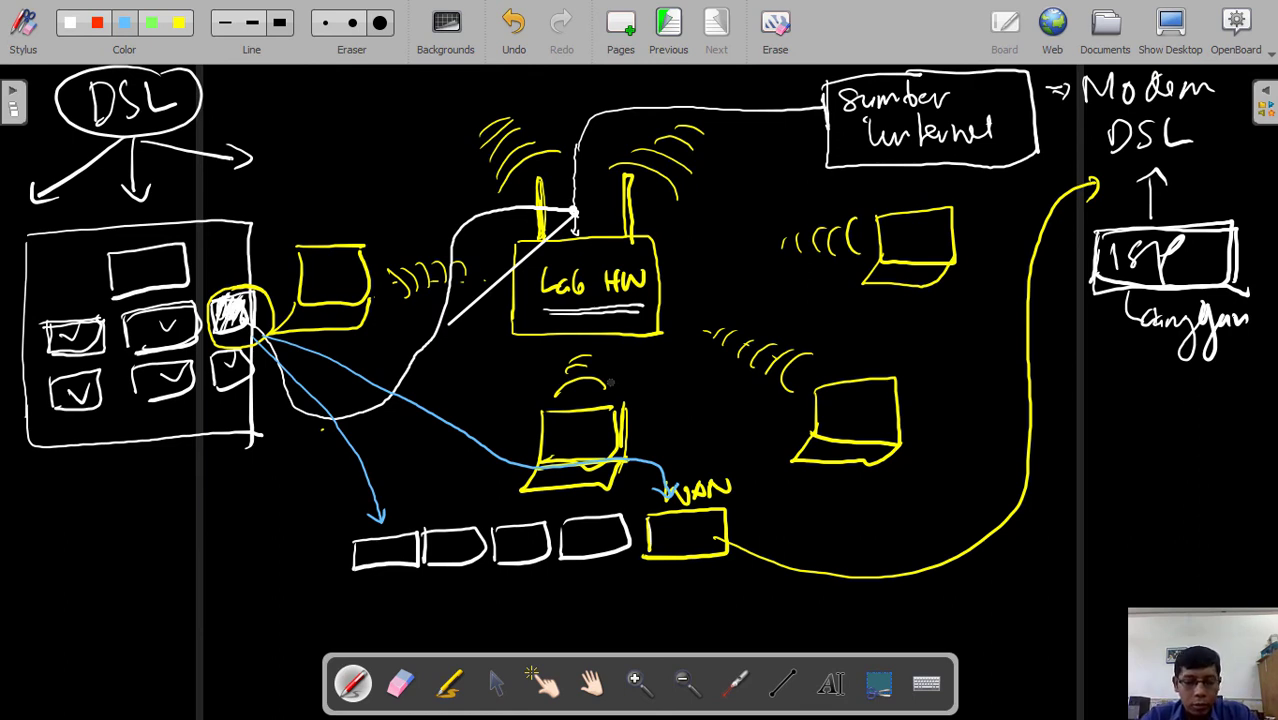
pyautogui.press('super')
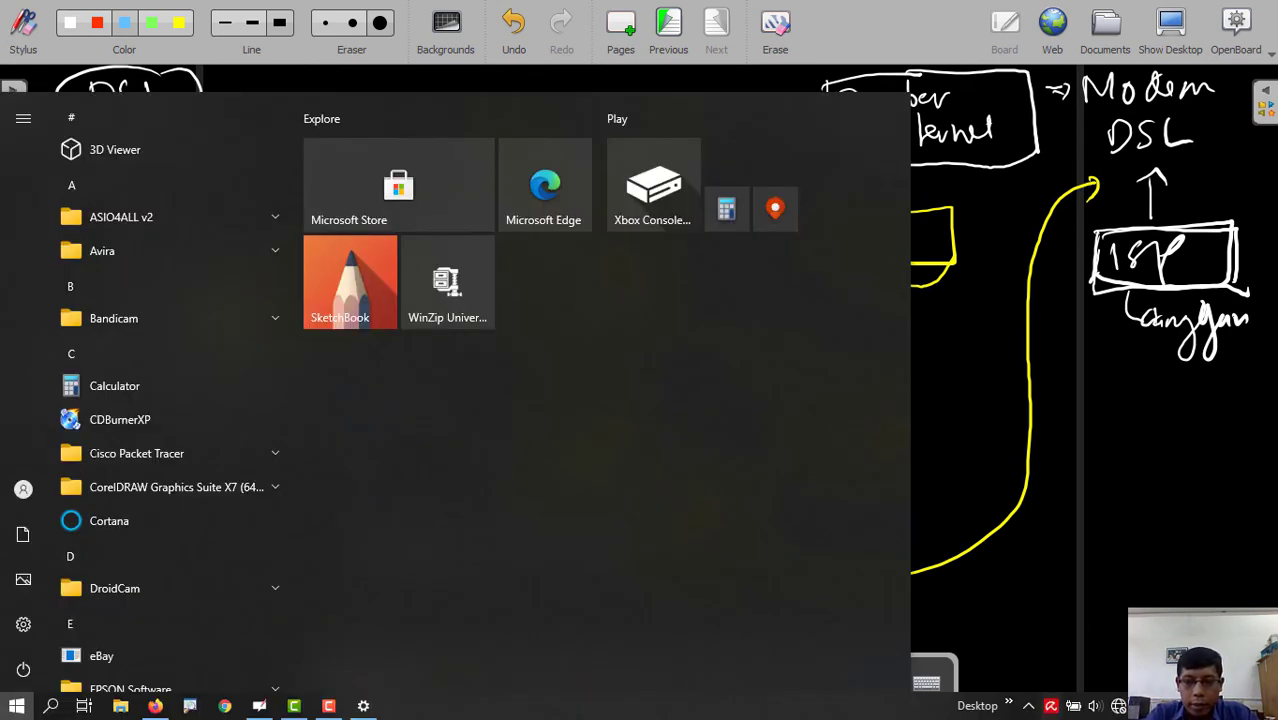
# - Check the Wi-Fi list for LAB HW, then dismiss it so Firefox's login check opens
pyautogui.click(1118, 706)
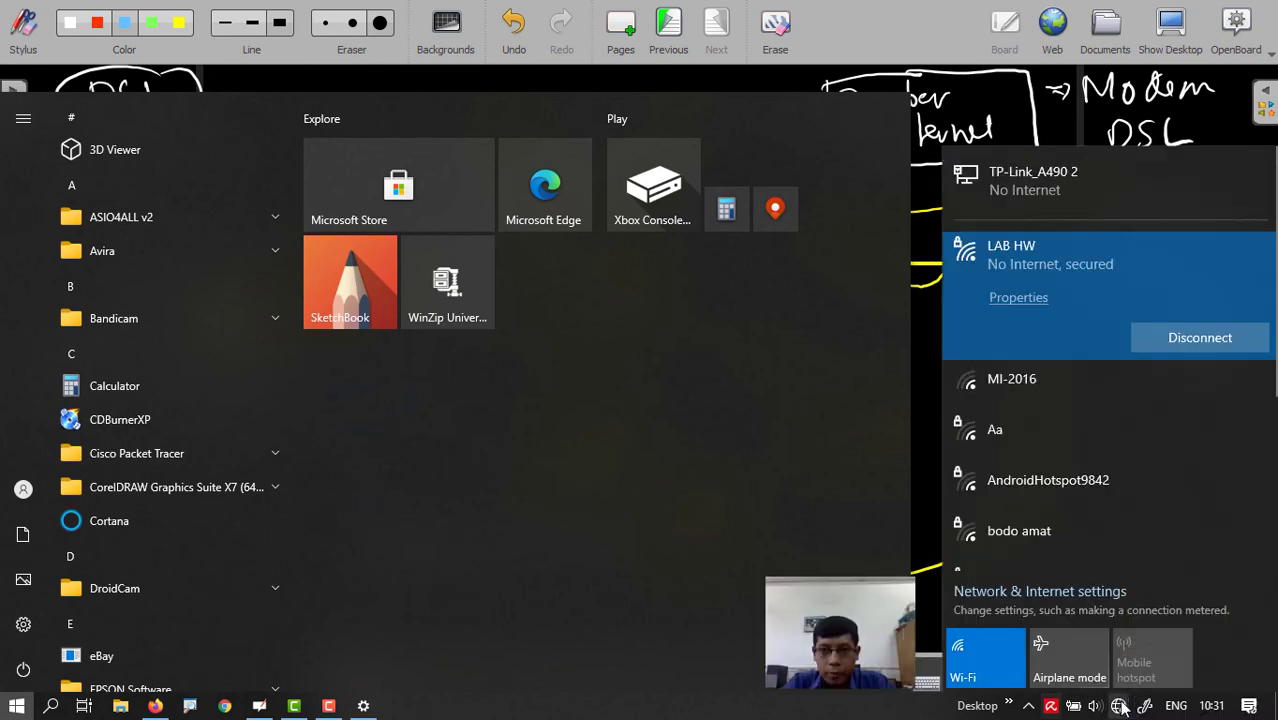
pyautogui.click(905, 16)
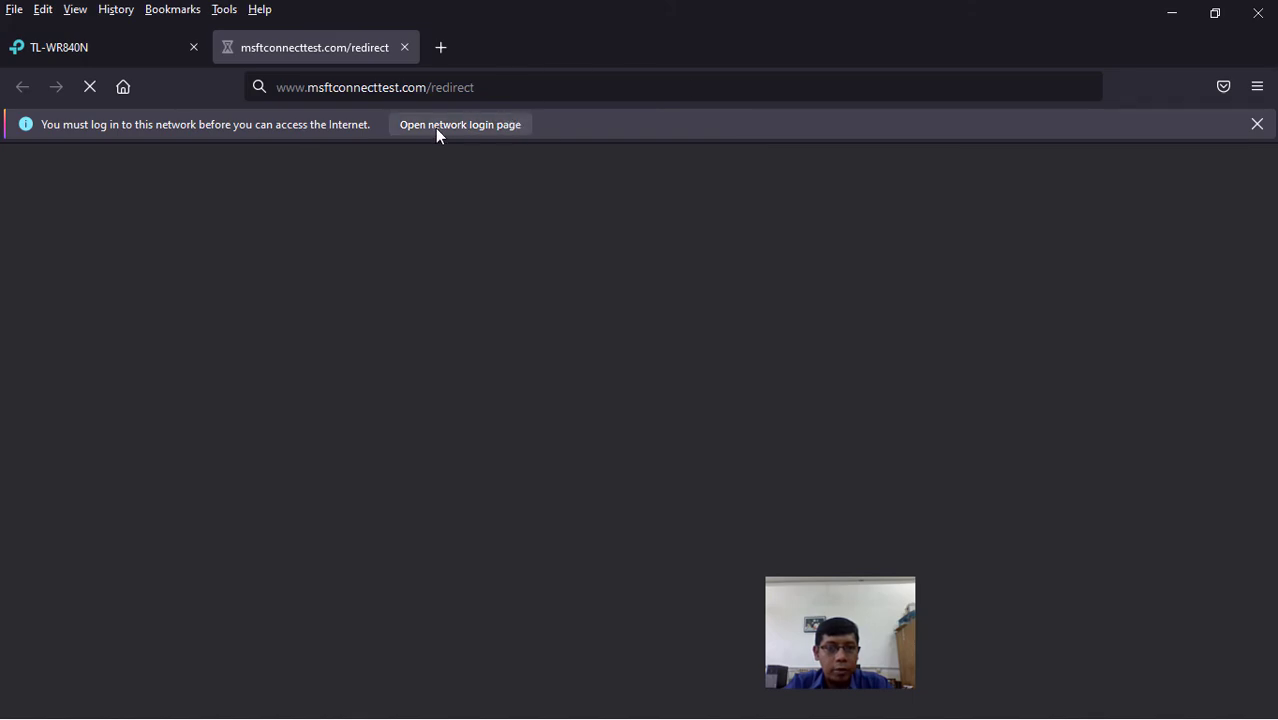
# - Log into the PolitamaHot hotspot from its login page in Firefox
pyautogui.click(111, 42)
pyautogui.click(308, 48)
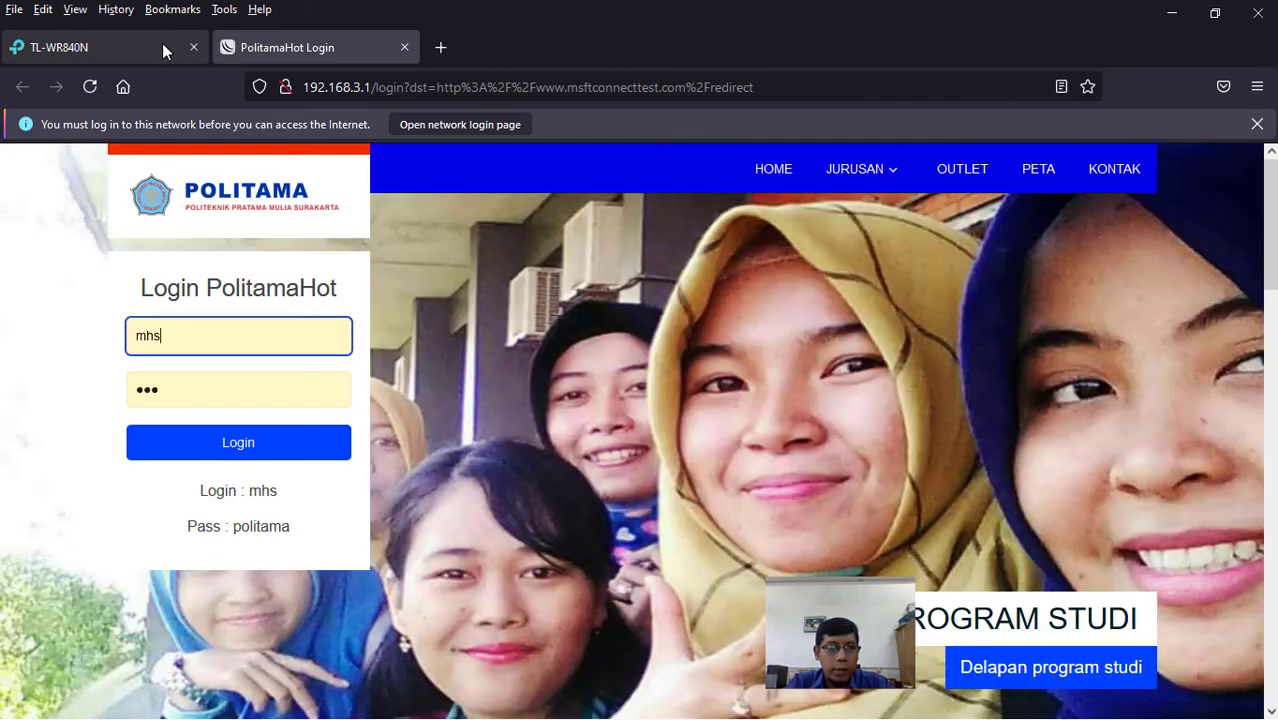
pyautogui.click(162, 45)
pyautogui.click(280, 48)
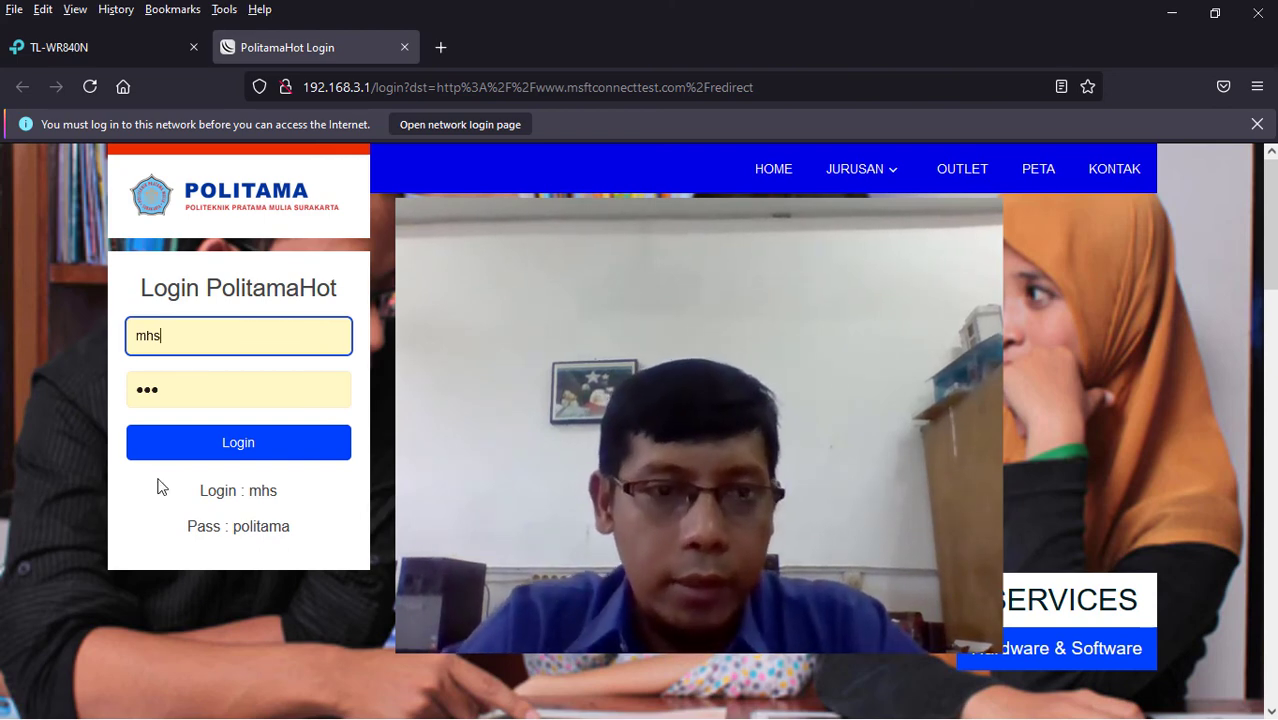
pyautogui.click(214, 443)
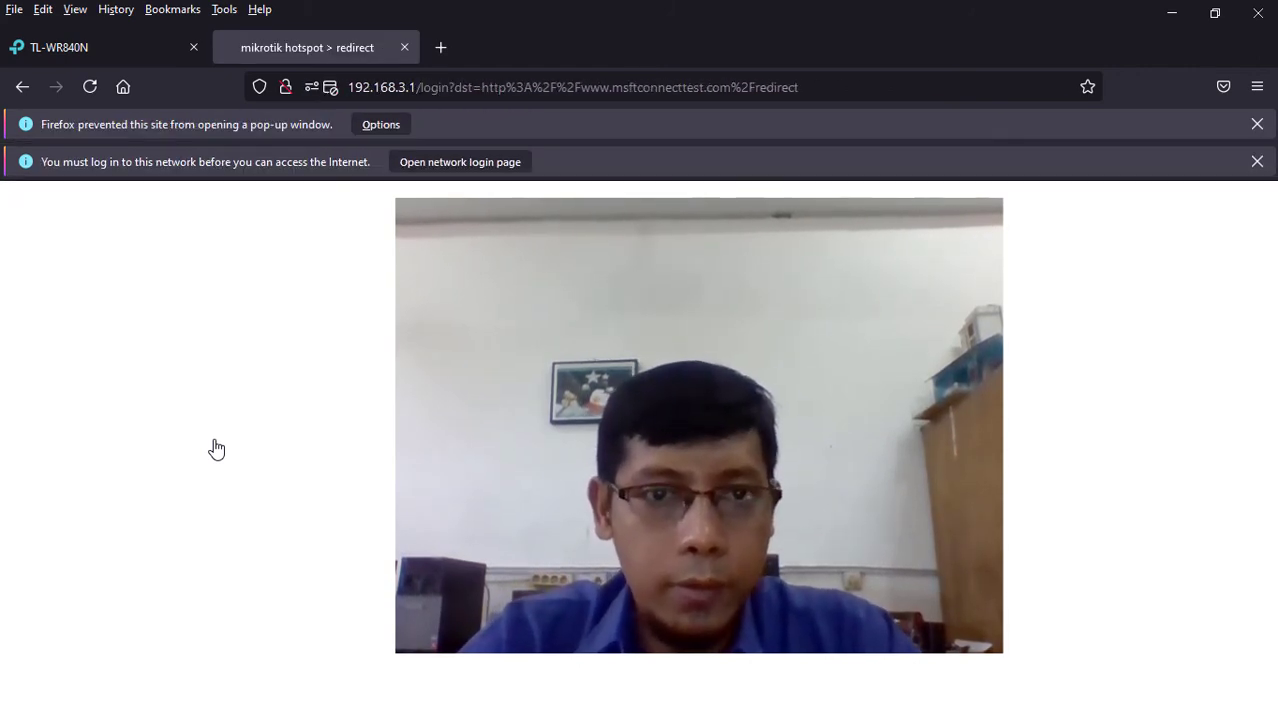
pyautogui.press('super+r')
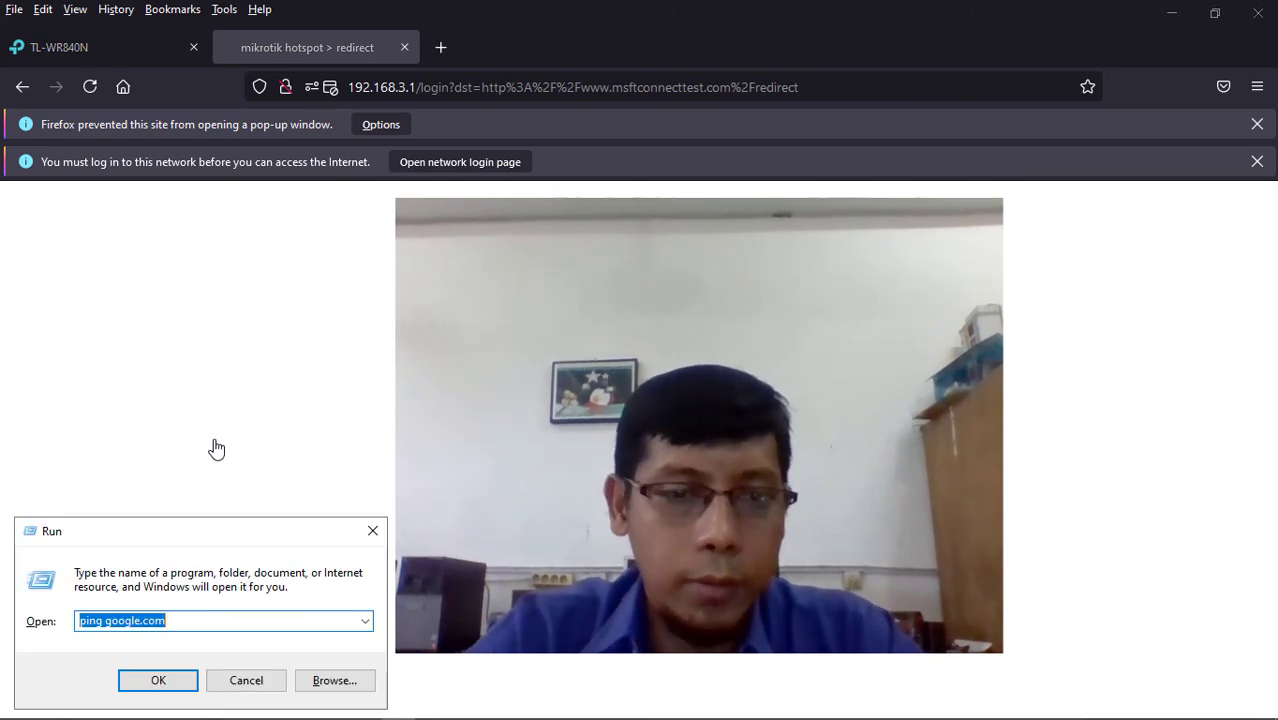
pyautogui.press('Escape')
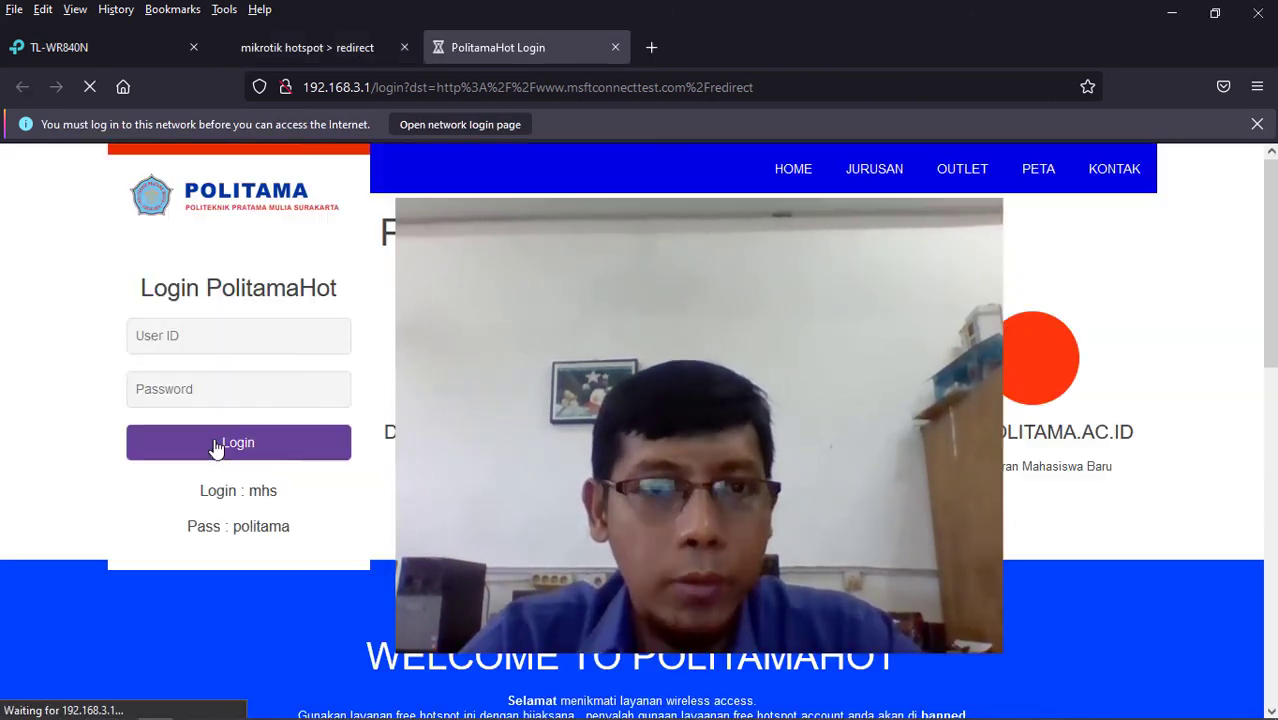
pyautogui.click(212, 450)
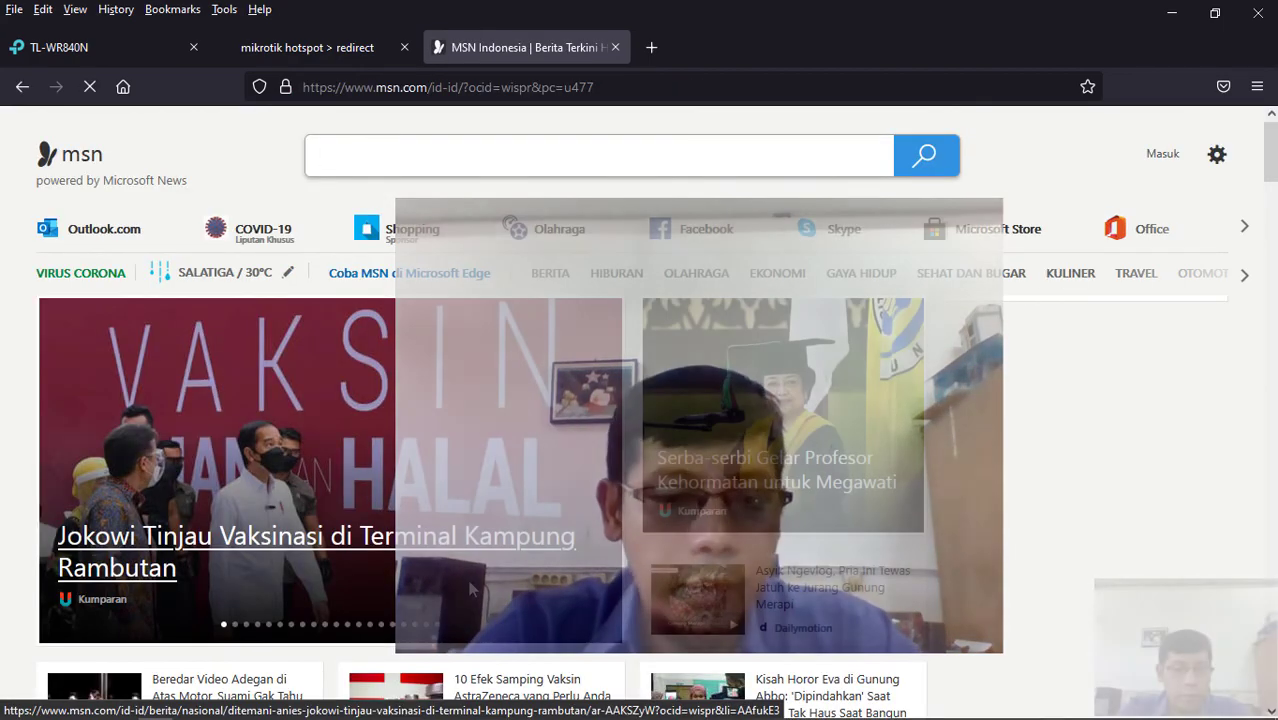
# - Run ping google.com to confirm replies, then close the console
pyautogui.press('super+r')
pyautogui.press('Return')
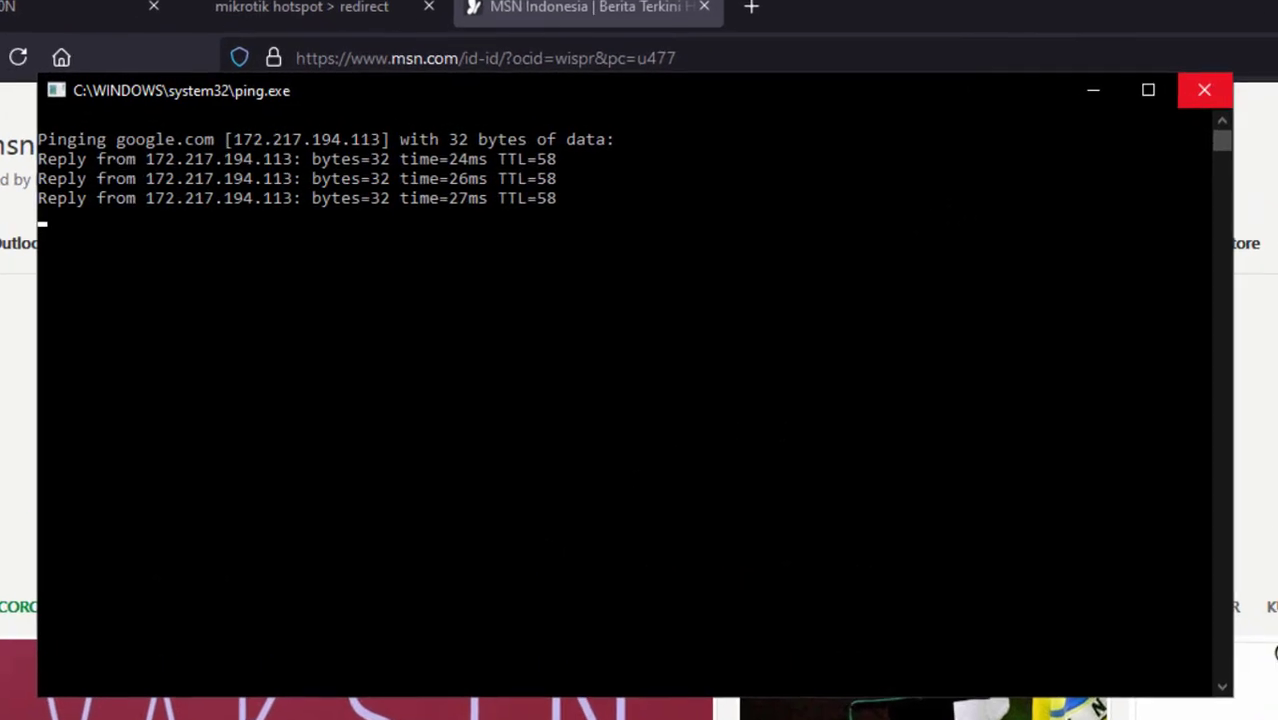
pyautogui.click(998, 112)
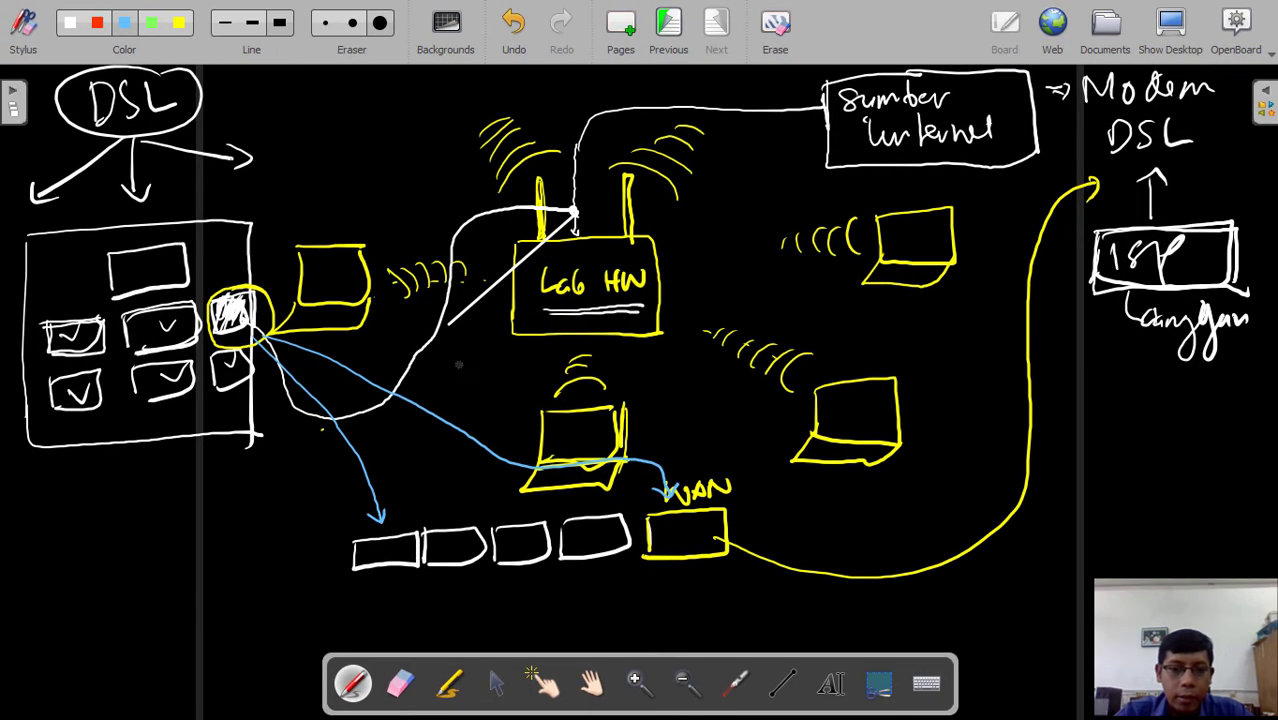
# - Write 'WLAN' with an arrow down to a boxed 'Hotspot' in blue right of the diagram
pyautogui.click(593, 682)
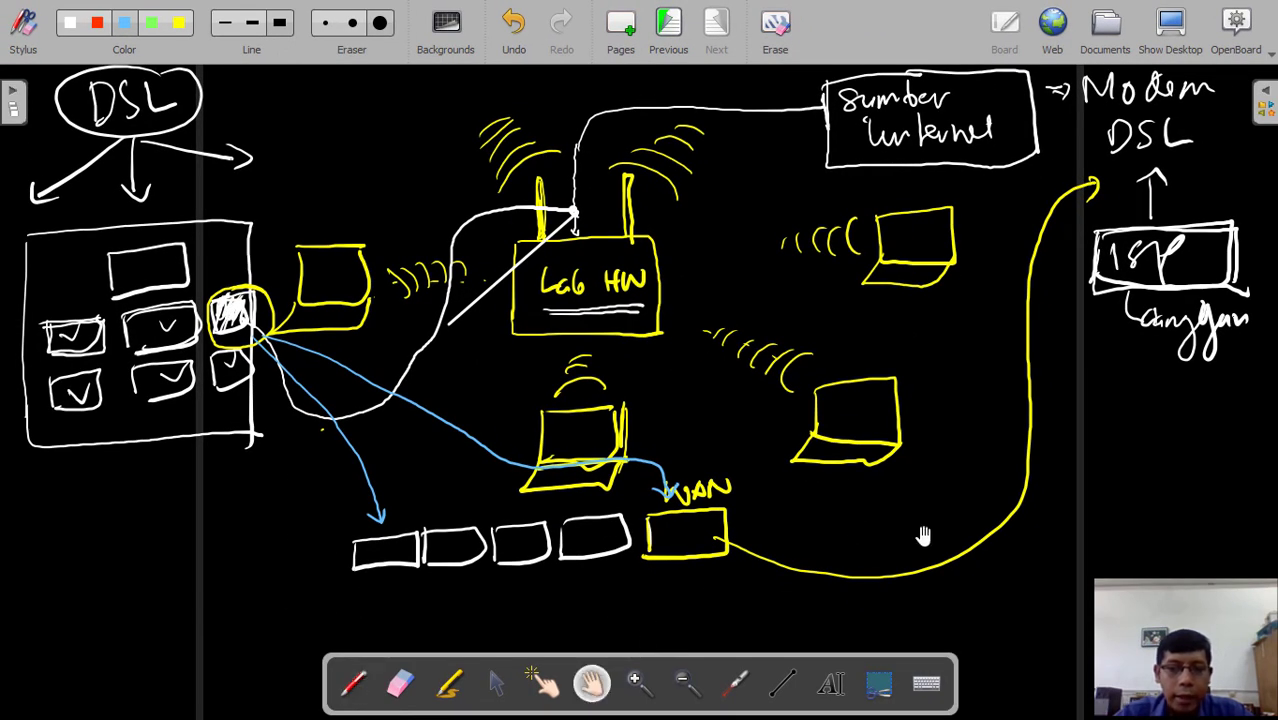
pyautogui.moveTo(1055, 556)
pyautogui.mouseDown()
pyautogui.moveTo(1021, 471)
pyautogui.moveTo(1104, 422)
pyautogui.moveTo(1173, 464)
pyautogui.moveTo(1153, 505)
pyautogui.moveTo(1136, 480)
pyautogui.mouseUp()
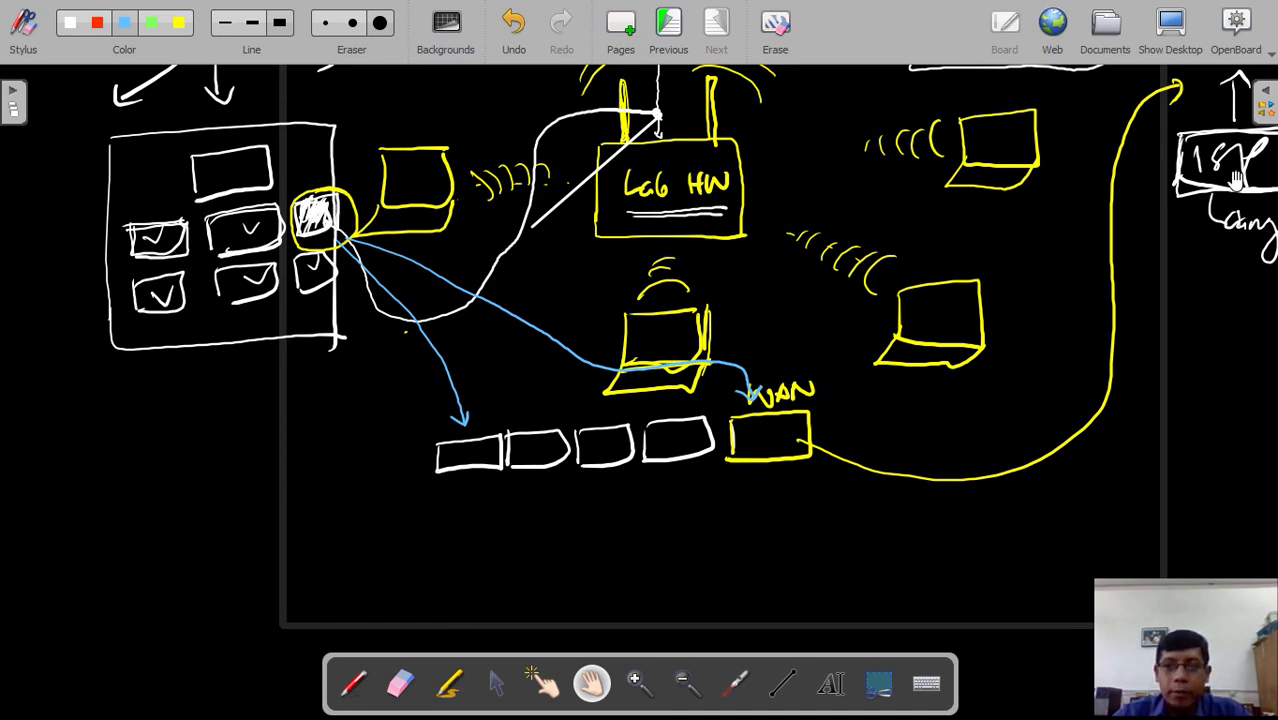
pyautogui.moveTo(1151, 283); pyautogui.dragTo(1058, 360)
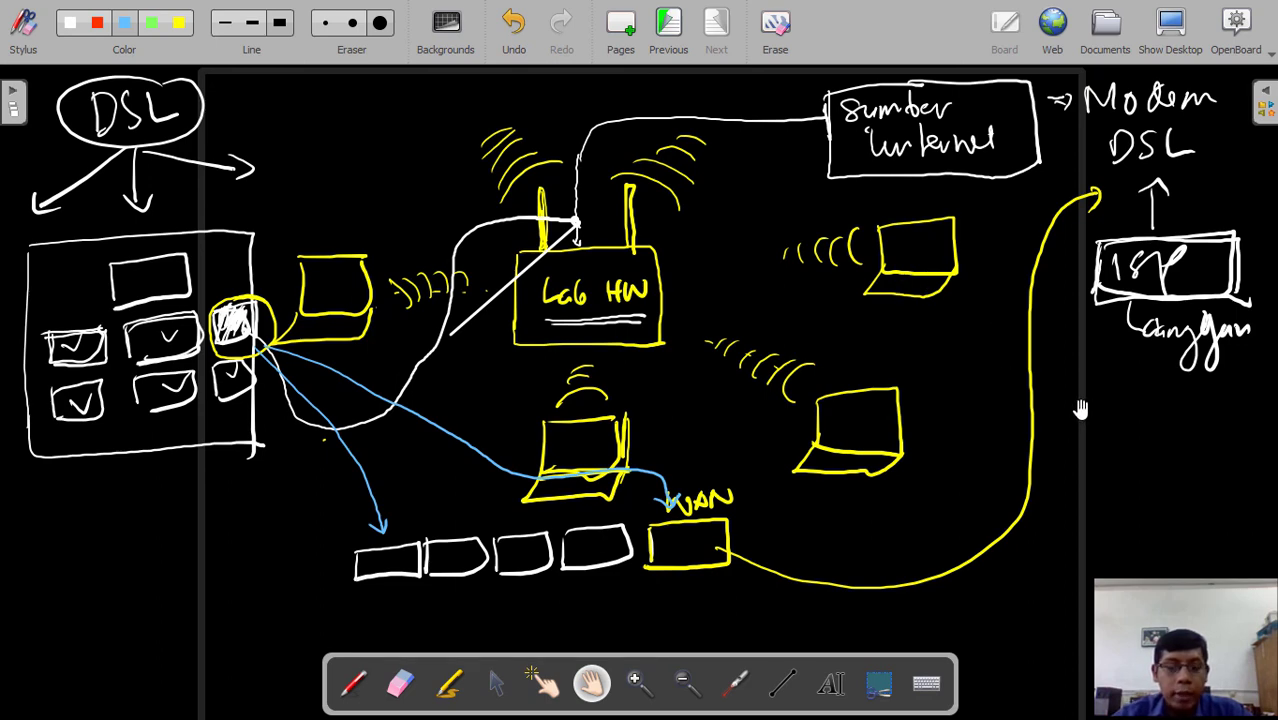
pyautogui.moveTo(1081, 414)
pyautogui.mouseDown()
pyautogui.moveTo(991, 405)
pyautogui.moveTo(907, 352)
pyautogui.mouseUp()
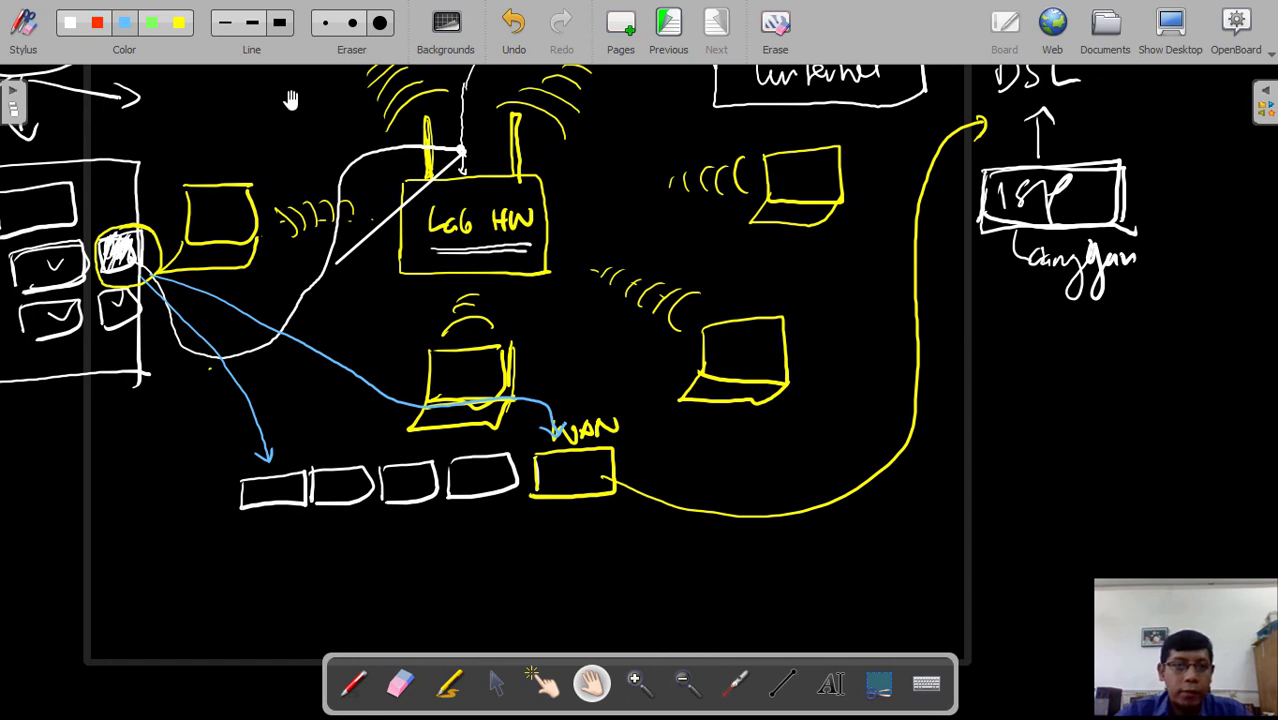
pyautogui.click(353, 683)
pyautogui.moveTo(996, 388); pyautogui.dragTo(1123, 405)
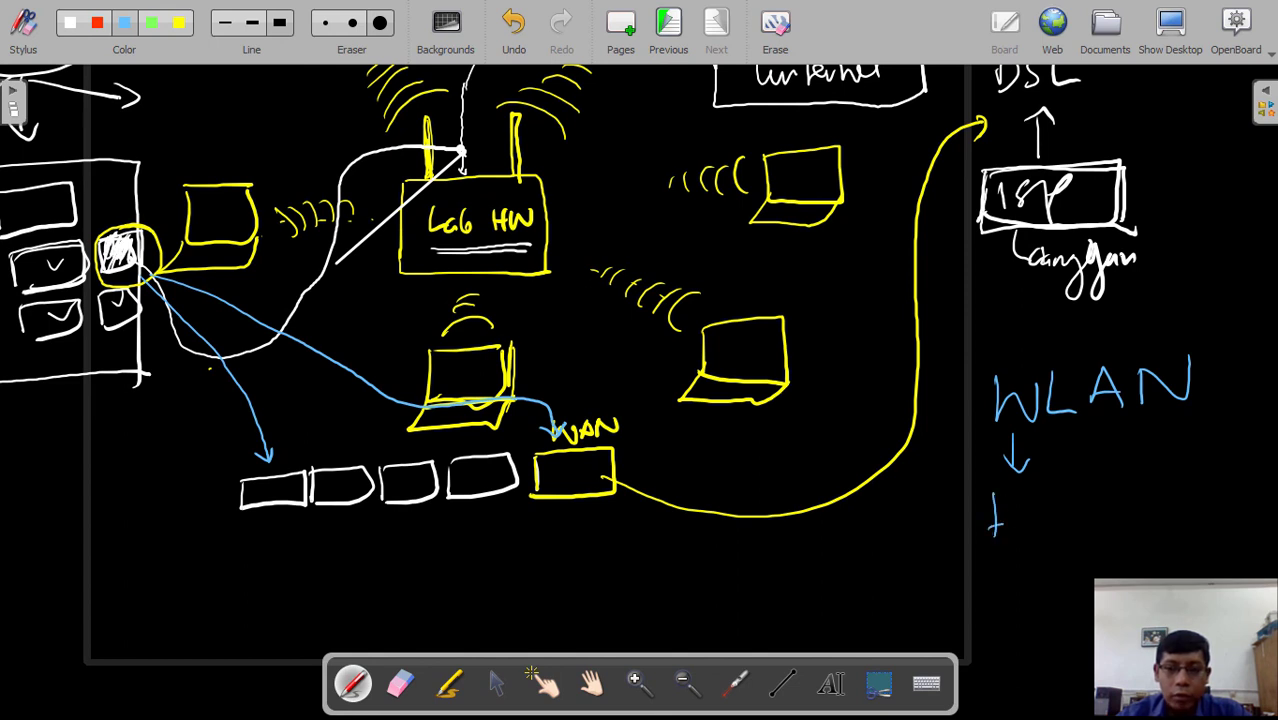
pyautogui.moveTo(1010, 493); pyautogui.dragTo(1049, 536)
pyautogui.moveTo(1074, 516); pyautogui.dragTo(1086, 522)
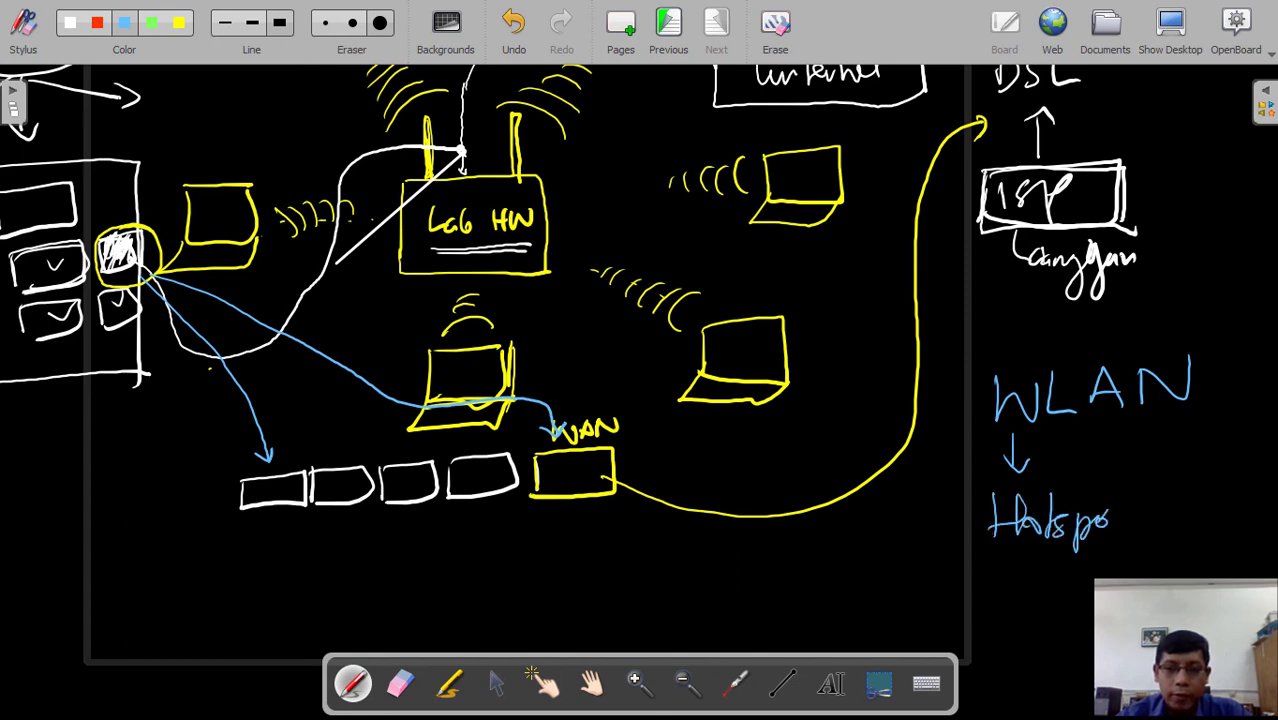
pyautogui.moveTo(980, 485)
pyautogui.mouseDown()
pyautogui.moveTo(1150, 484)
pyautogui.moveTo(1142, 552)
pyautogui.moveTo(969, 562)
pyautogui.moveTo(1175, 566)
pyautogui.mouseUp()
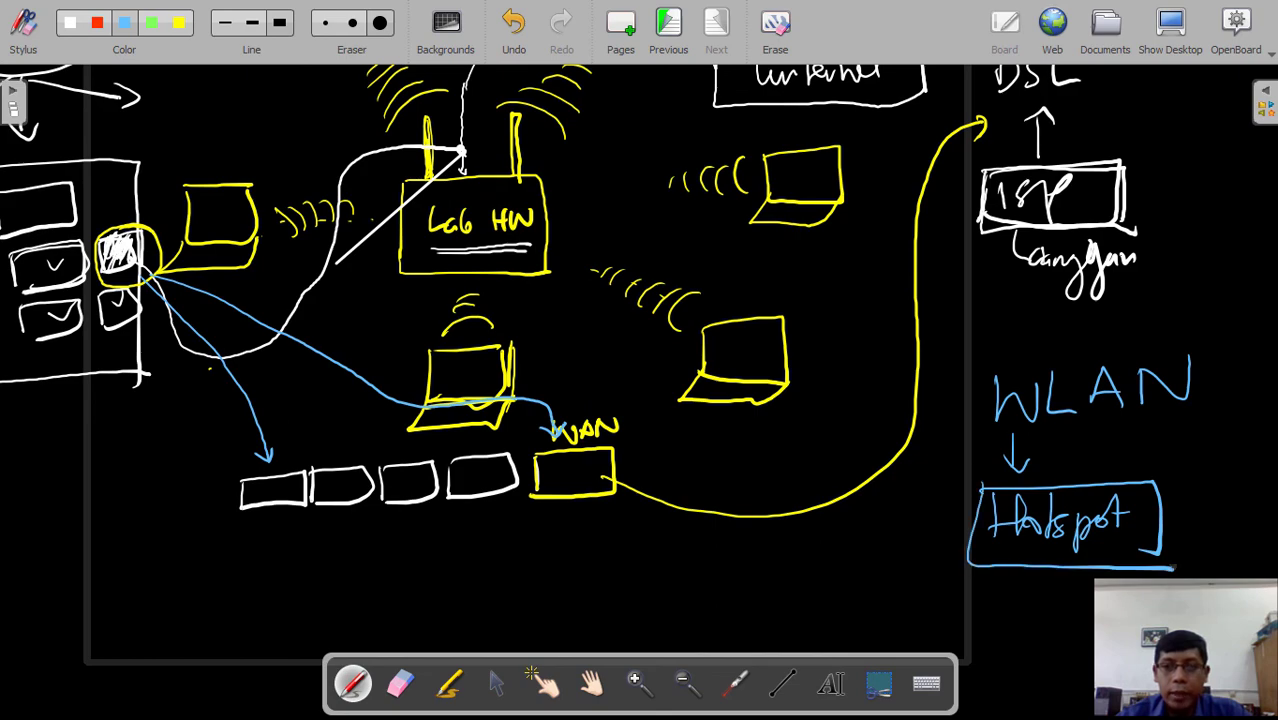
# - Pan the board back to recentre the network diagram
pyautogui.click(591, 683)
pyautogui.moveTo(1193, 257)
pyautogui.mouseDown()
pyautogui.moveTo(1113, 496)
pyautogui.moveTo(1161, 441)
pyautogui.moveTo(1200, 333)
pyautogui.moveTo(1206, 351)
pyautogui.moveTo(1195, 248)
pyautogui.mouseUp()
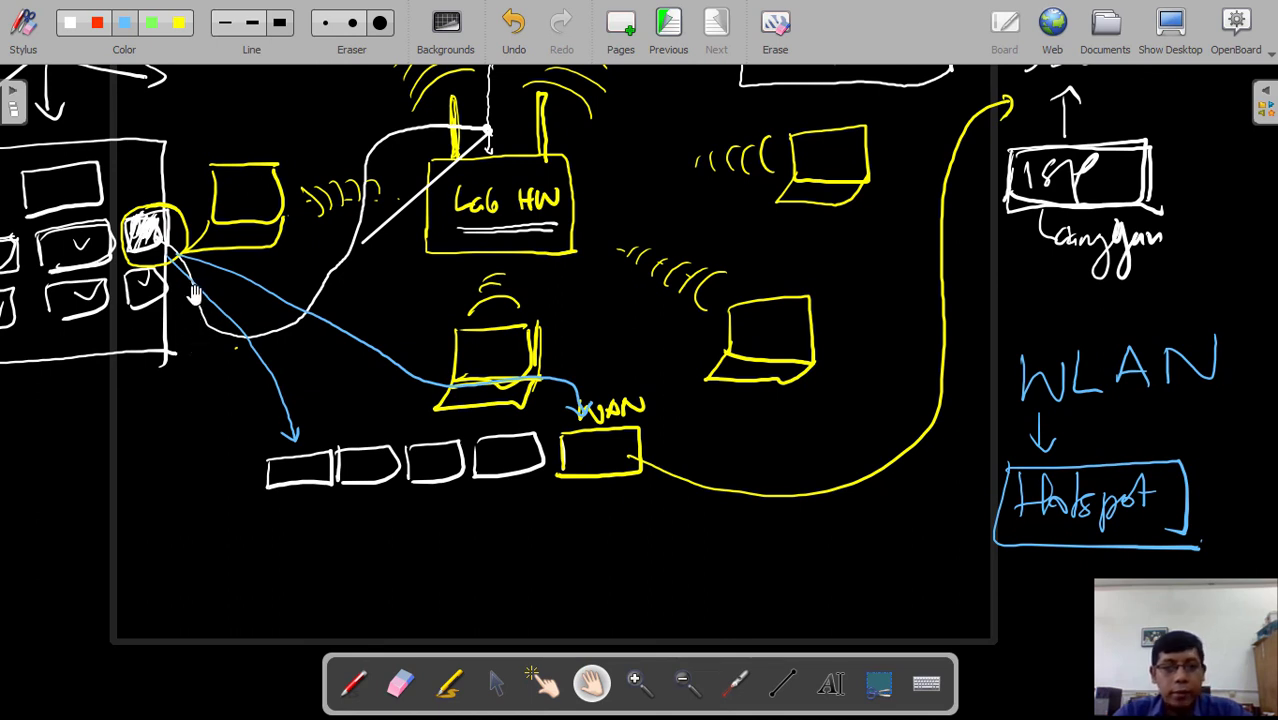
pyautogui.moveTo(221, 453)
pyautogui.mouseDown()
pyautogui.moveTo(352, 475)
pyautogui.moveTo(365, 528)
pyautogui.moveTo(349, 544)
pyautogui.mouseUp()
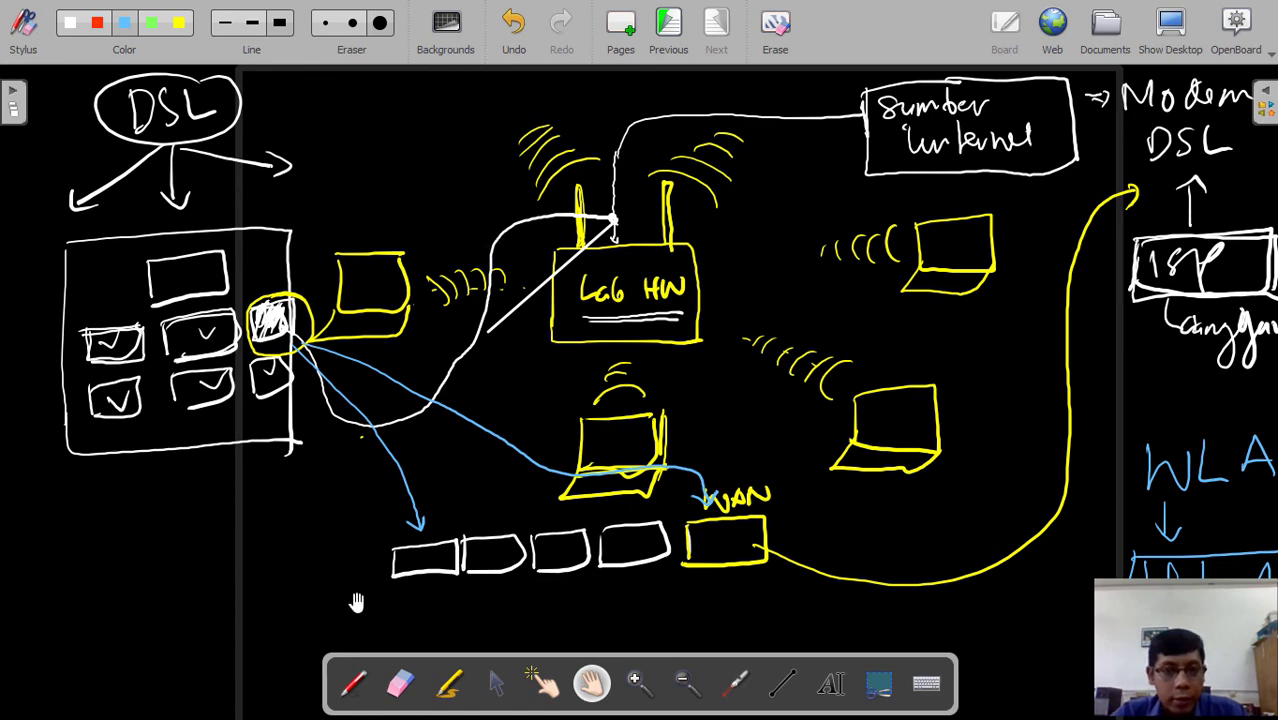
# - Leave the board and bring Firefox's TL-WR840N router login tab to the front
pyautogui.click(1166, 30)
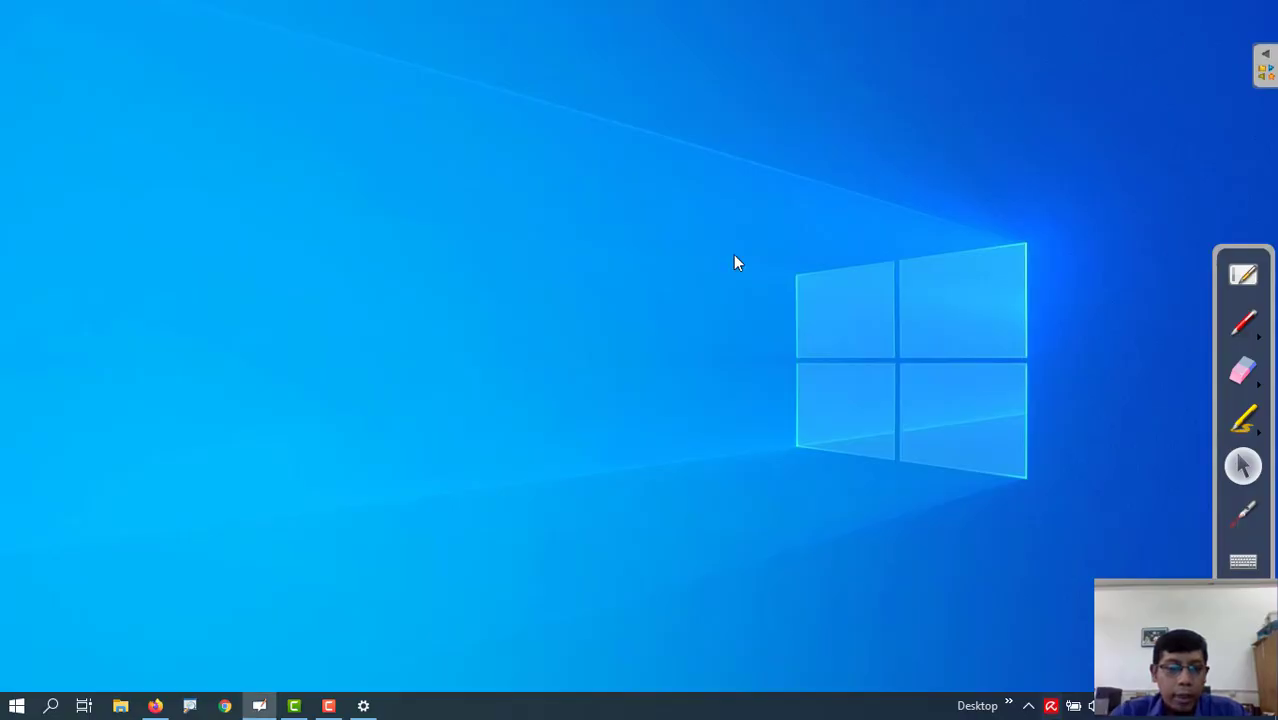
pyautogui.click(155, 706)
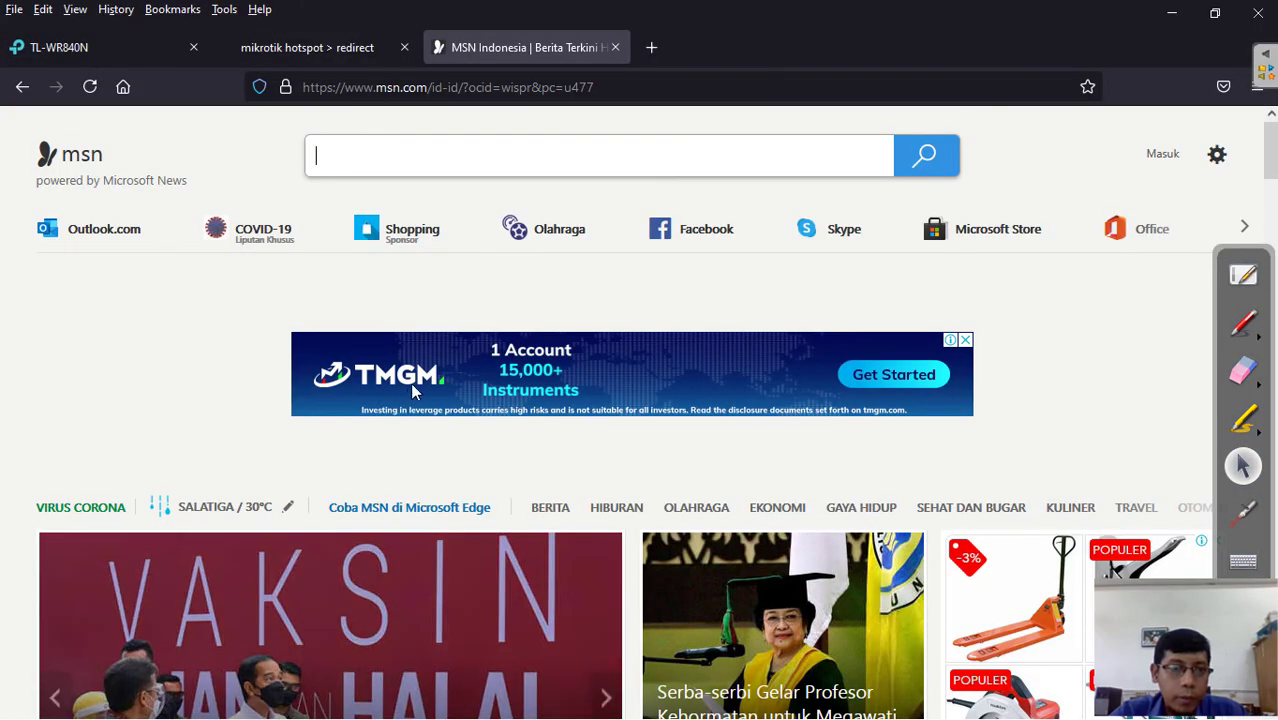
pyautogui.click(127, 37)
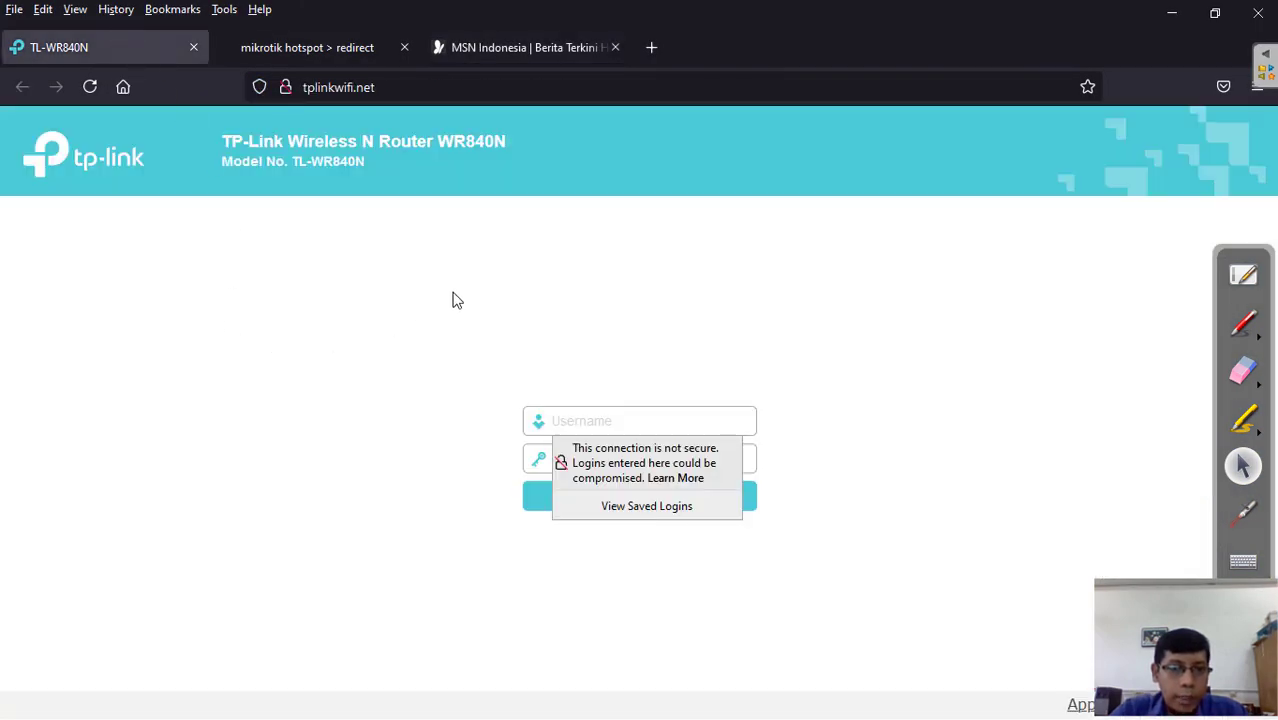
# - Log in to the router with the admin username and password to view its Status page
pyautogui.write('admin')
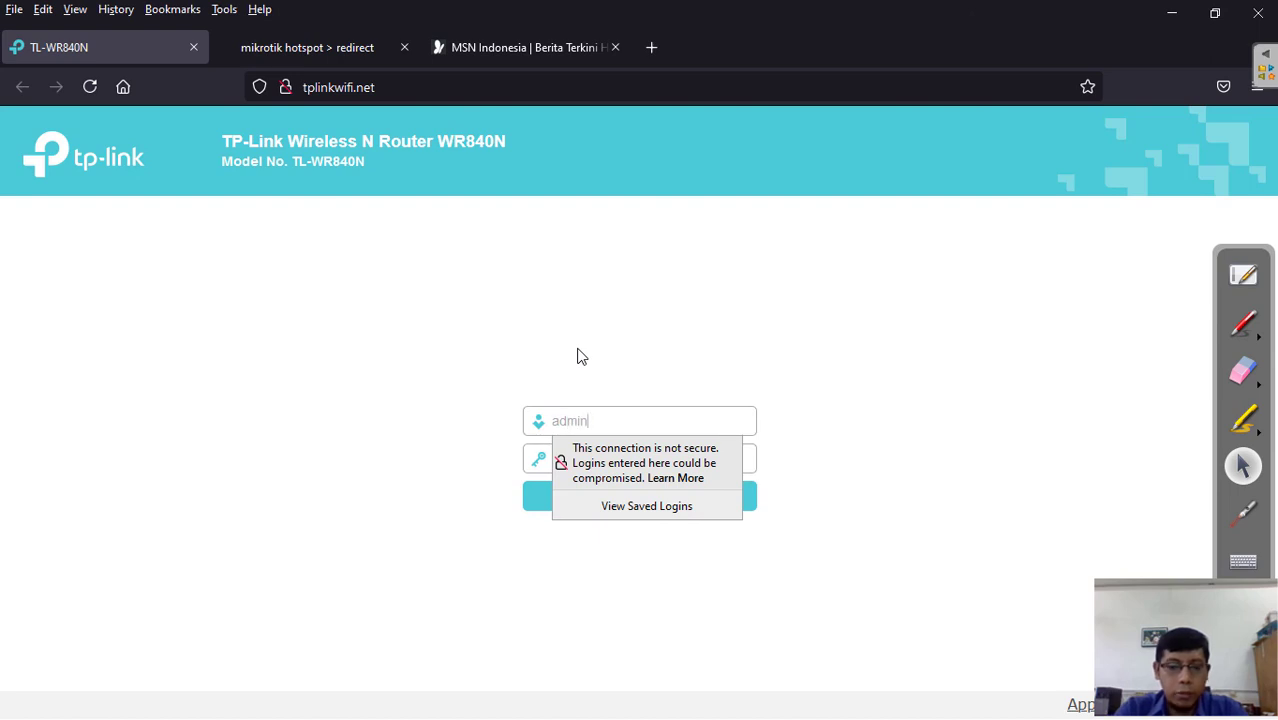
pyautogui.press('Tab')
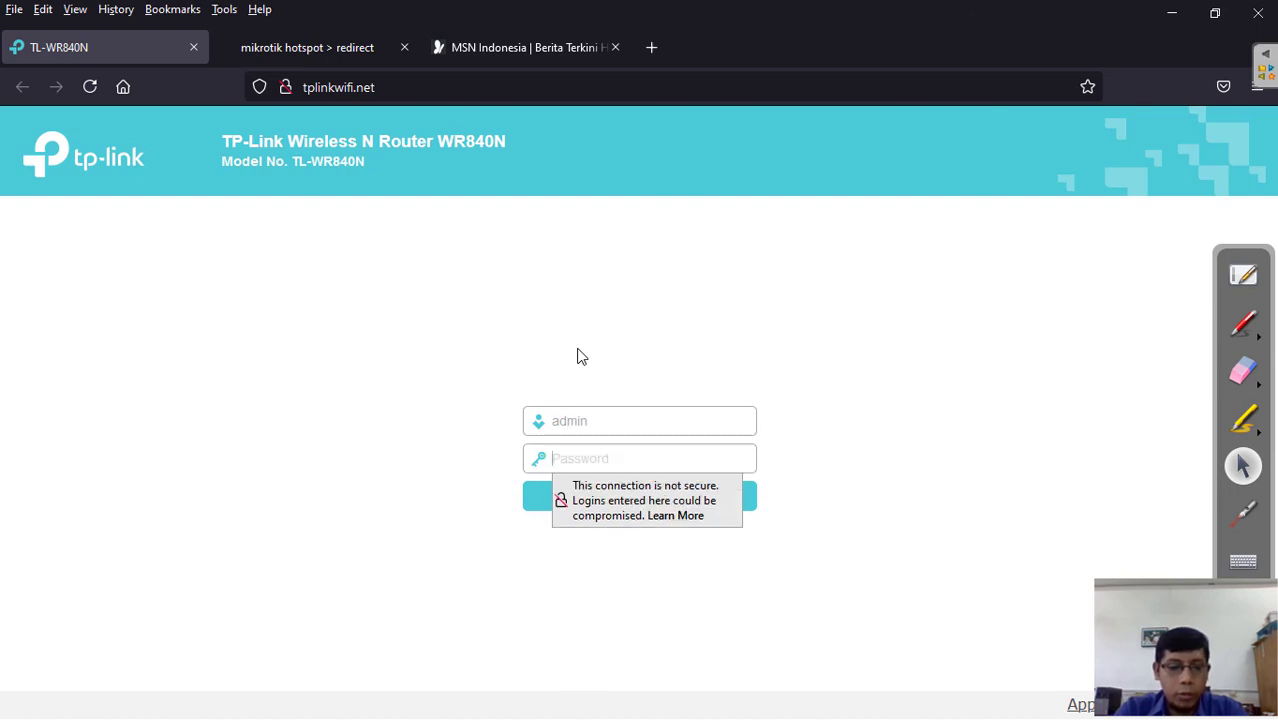
pyautogui.write('ad')
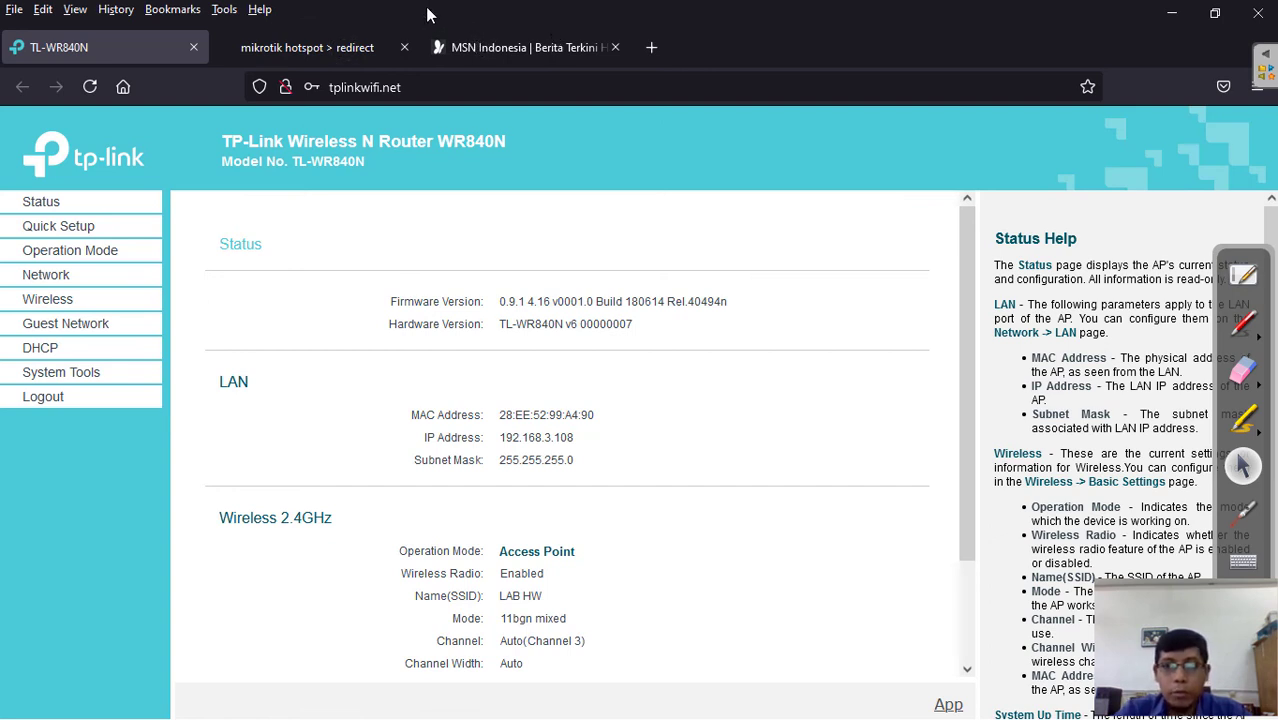
pyautogui.moveTo(454, 8)
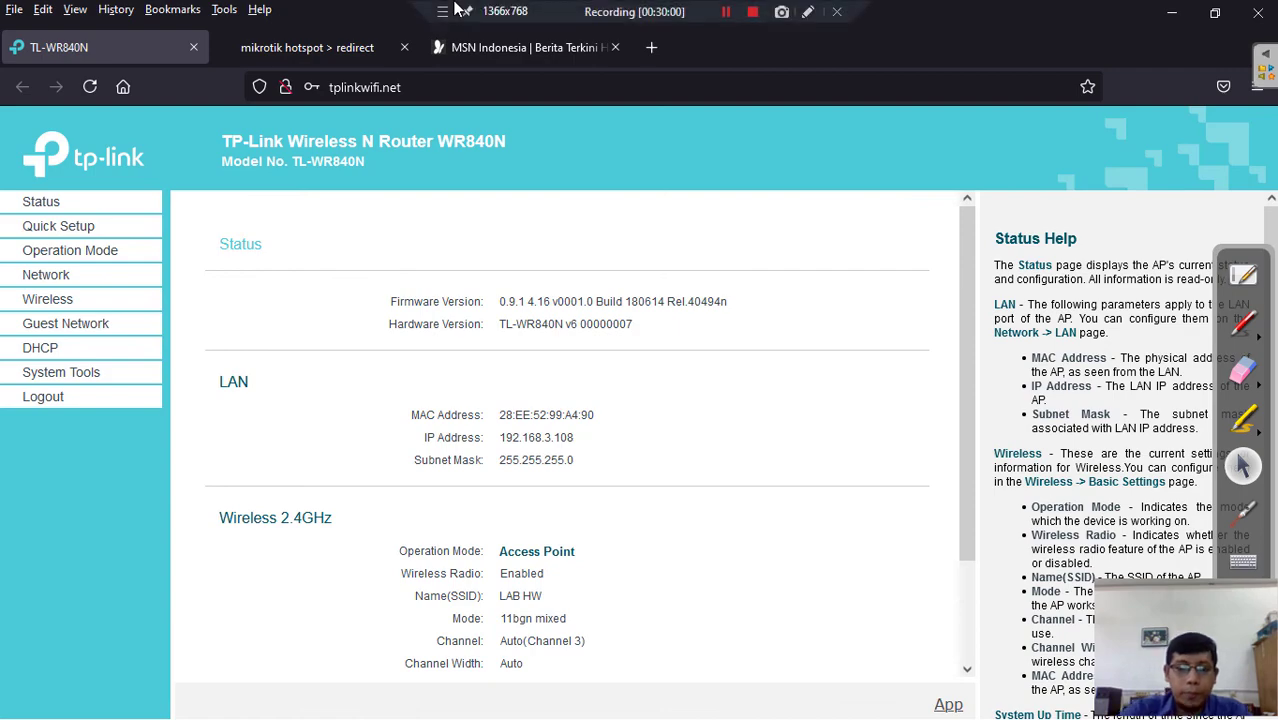